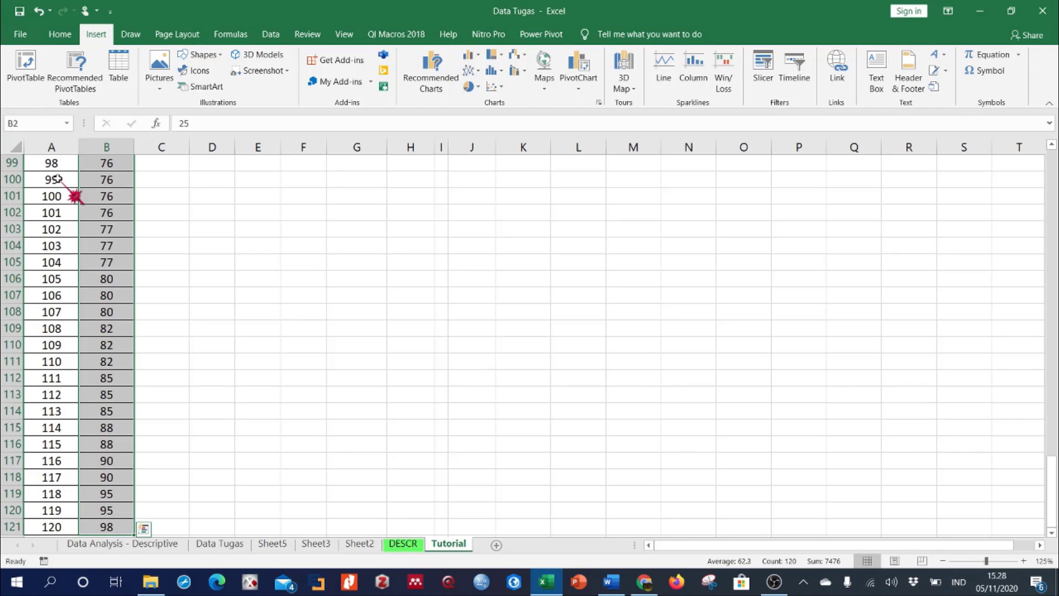
Select the Nilai scores in B2:B121 and bring up the complete list of chart types for a new chart
{"action": "key", "text": "ctrl+Up"}
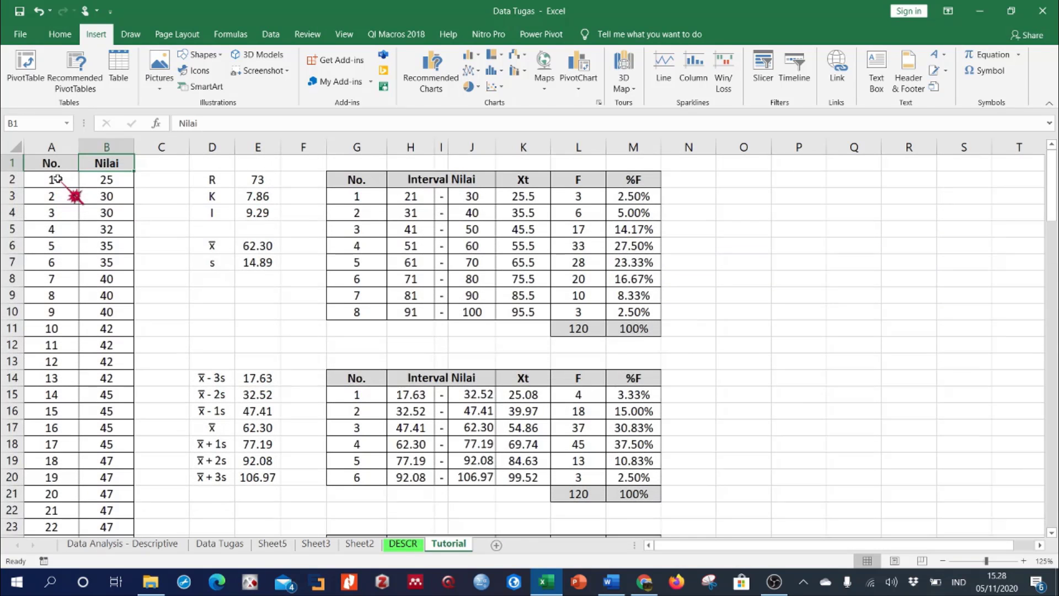
{"action": "key", "text": "Down"}
{"action": "key", "text": "ctrl+shift+Down"}
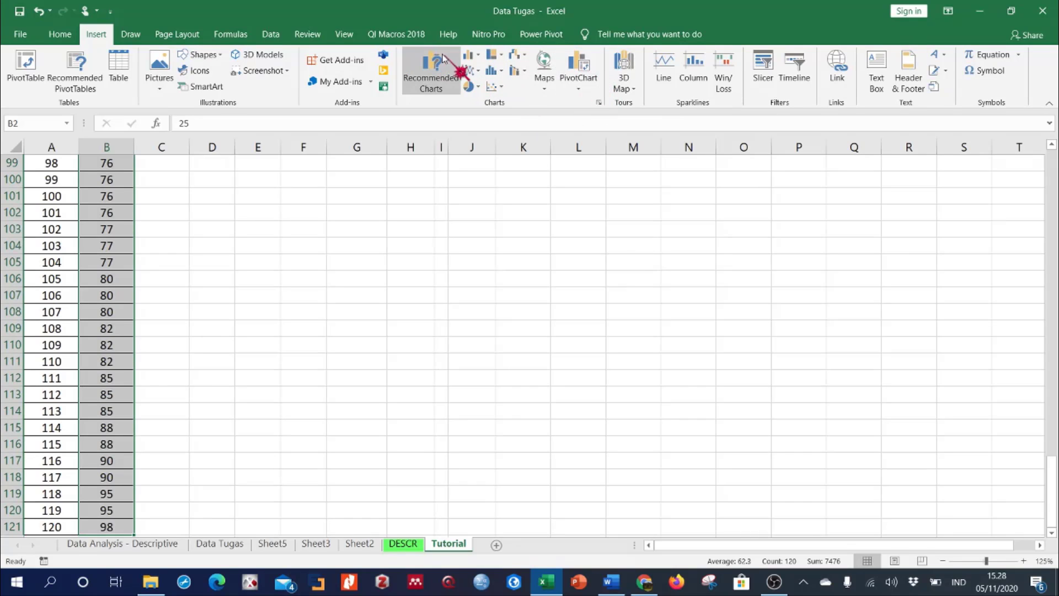
{"action": "left_click", "coordinate": [477, 56]}
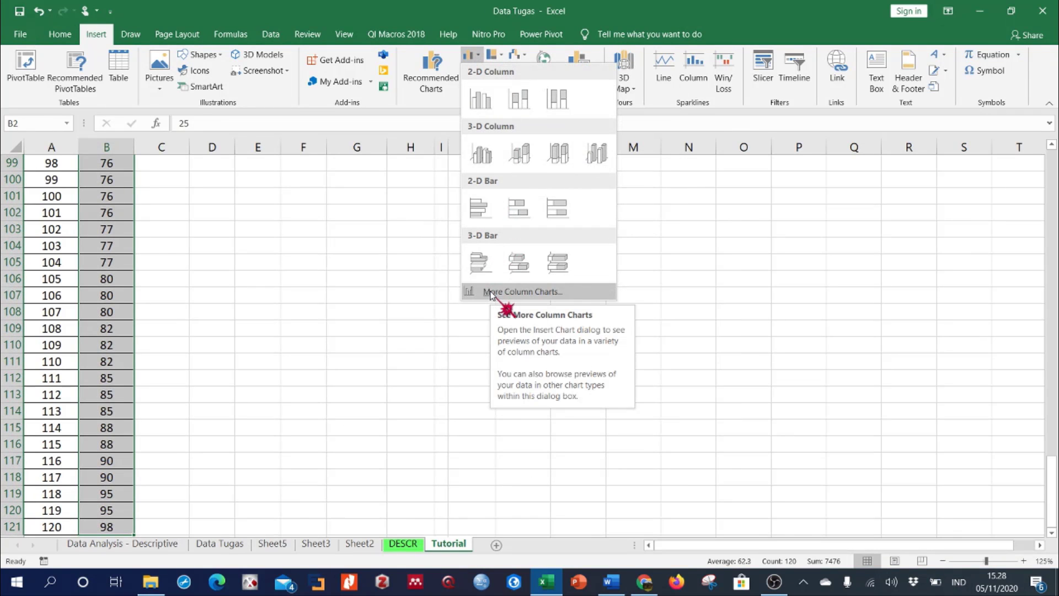
{"action": "left_click", "coordinate": [491, 295]}
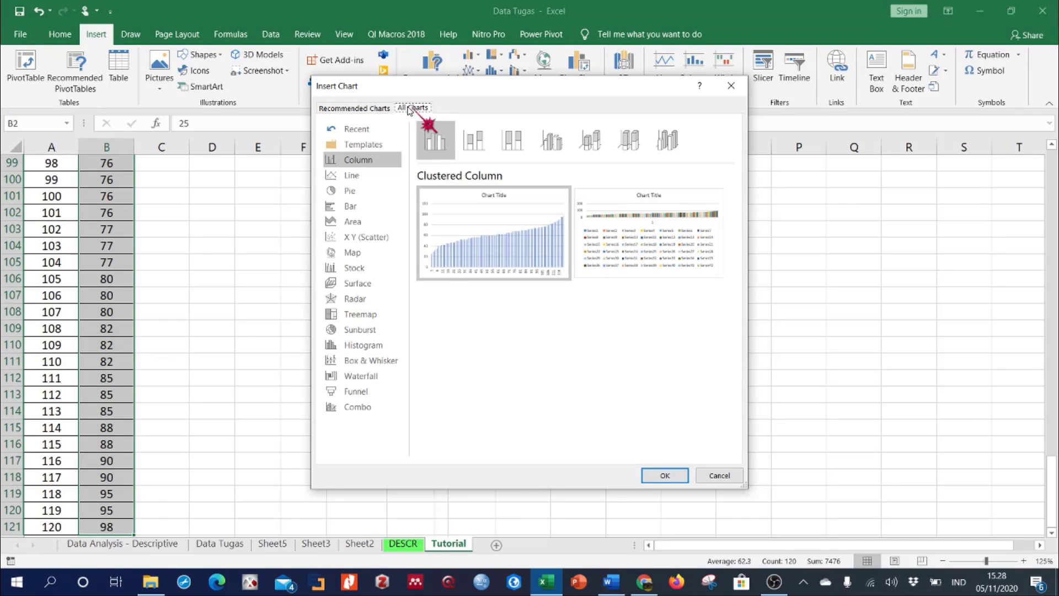
{"action": "left_click", "coordinate": [361, 109]}
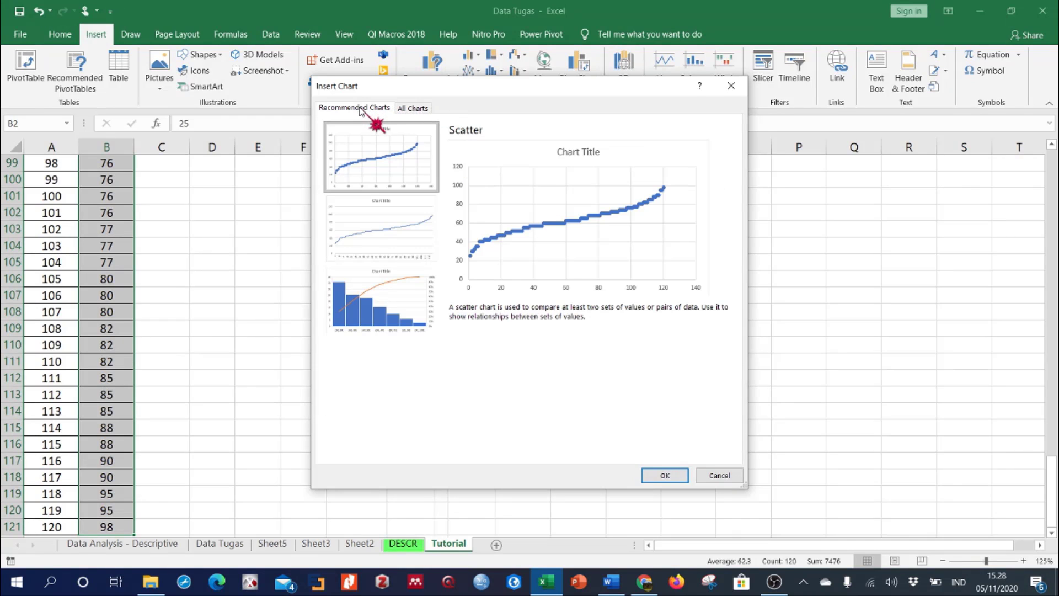
{"action": "left_click", "coordinate": [414, 108]}
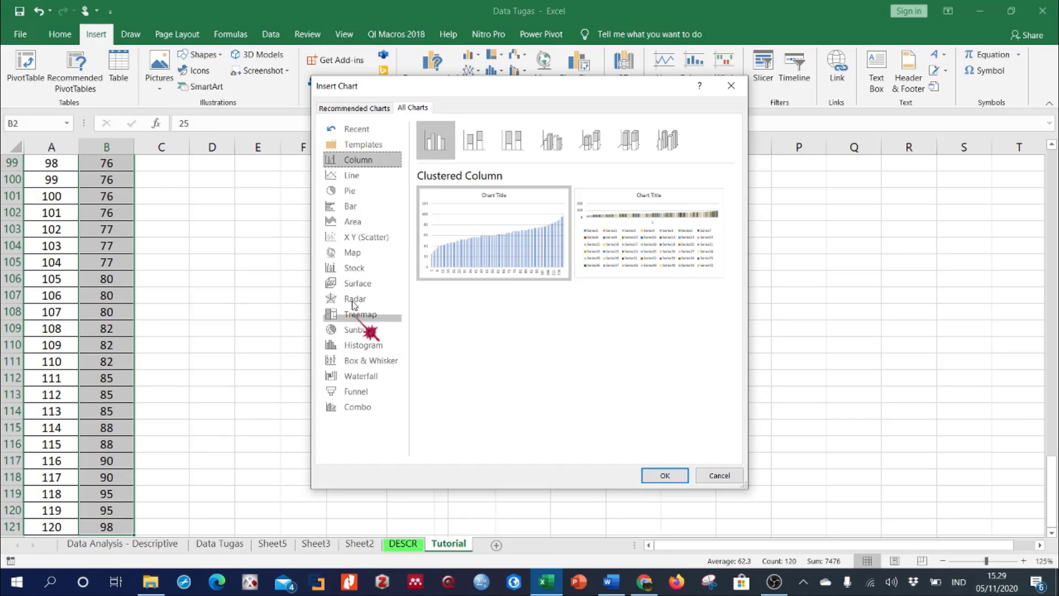
Compare the Histogram and Pareto variants, and insert a plain Histogram chart of the selected scores
{"action": "left_click", "coordinate": [344, 345]}
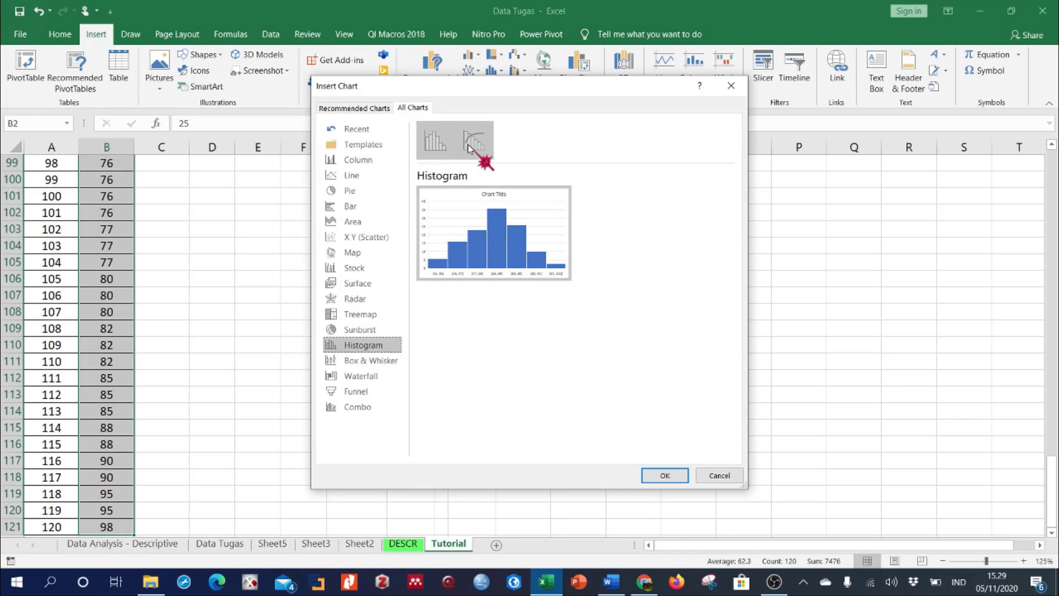
{"action": "left_click", "coordinate": [468, 144]}
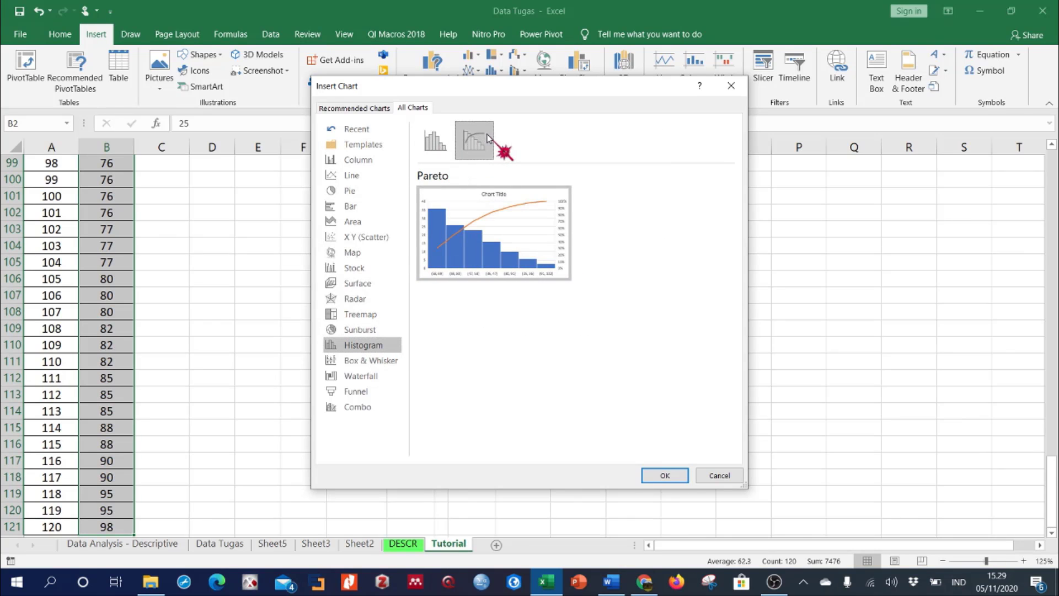
{"action": "left_click", "coordinate": [440, 147]}
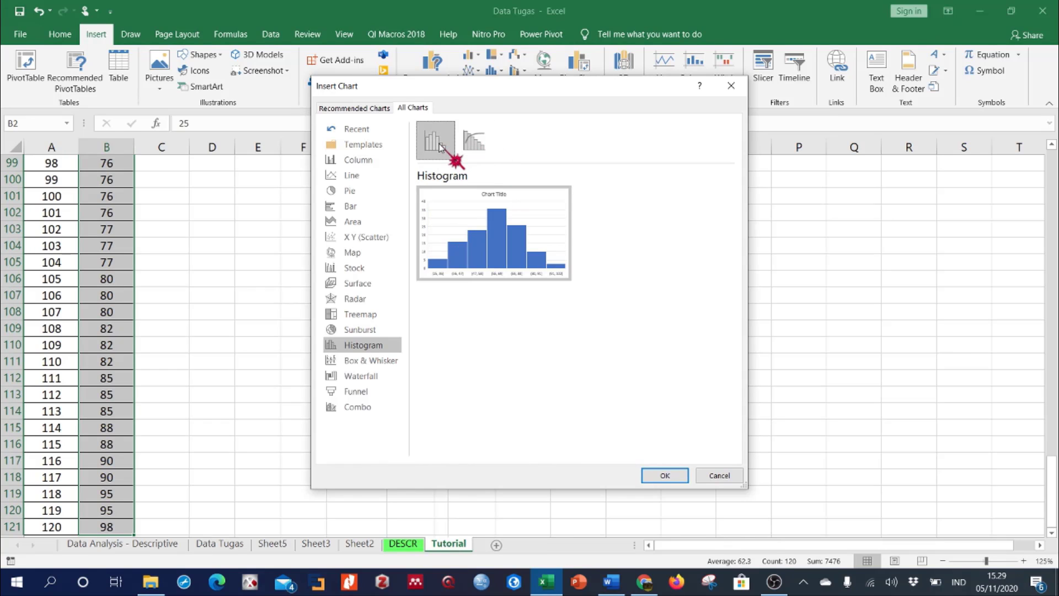
{"action": "left_click", "coordinate": [474, 143]}
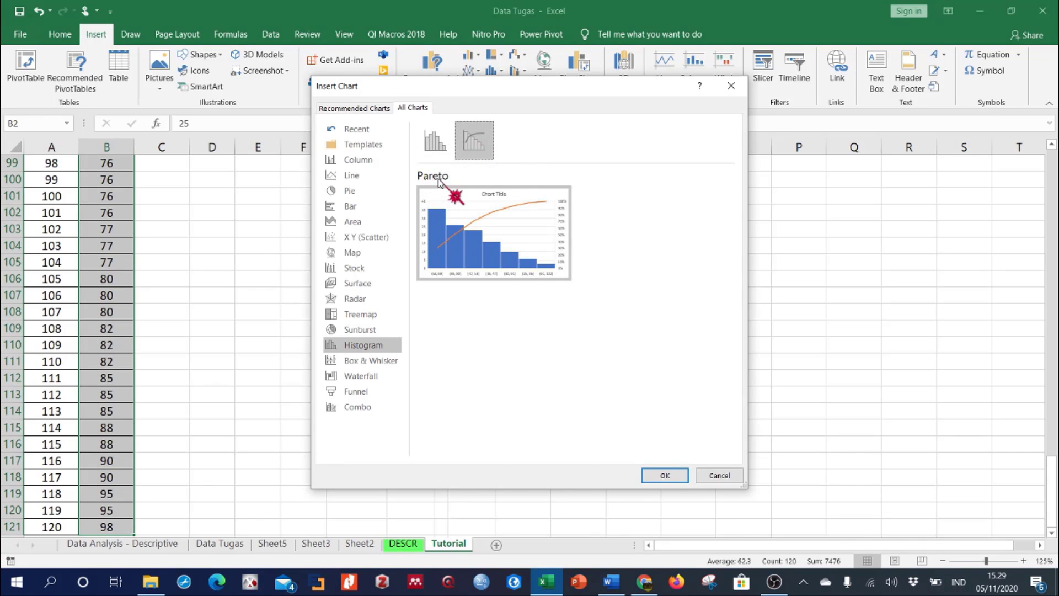
{"action": "left_click", "coordinate": [435, 147]}
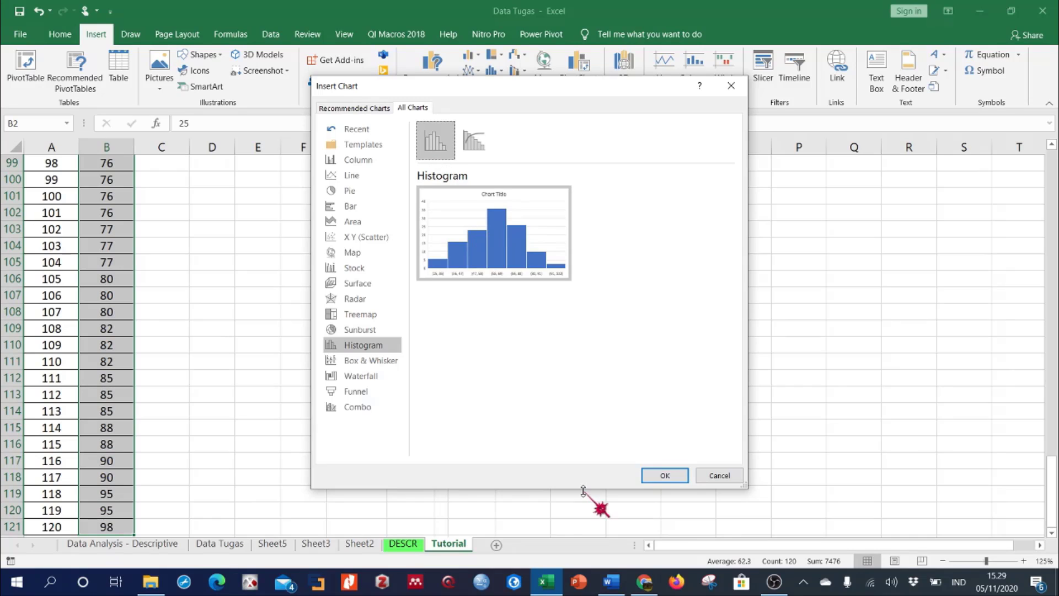
{"action": "left_click", "coordinate": [661, 477]}
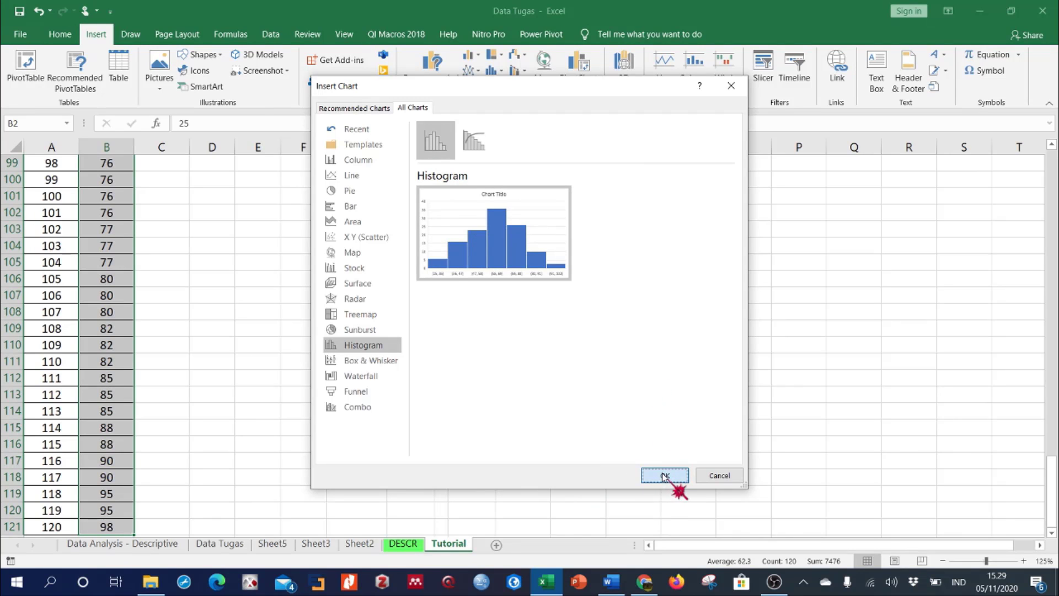
{"action": "left_click", "coordinate": [665, 476]}
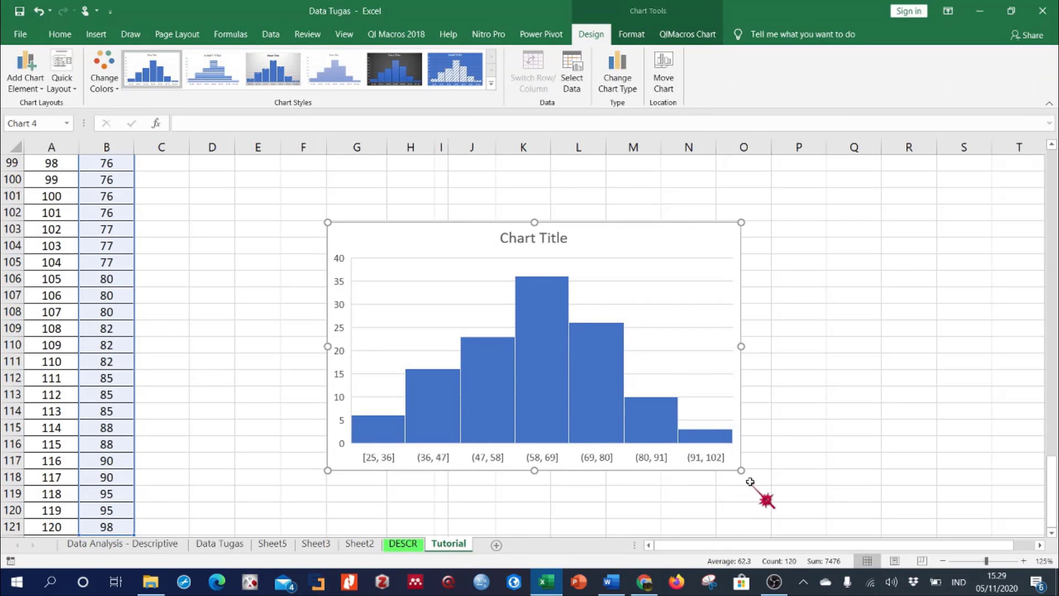
Resize the histogram so it is narrower and spans roughly columns G to M and rows 100 to 112
{"action": "left_click_drag", "start_coordinate": [741, 470], "coordinate": [672, 380]}
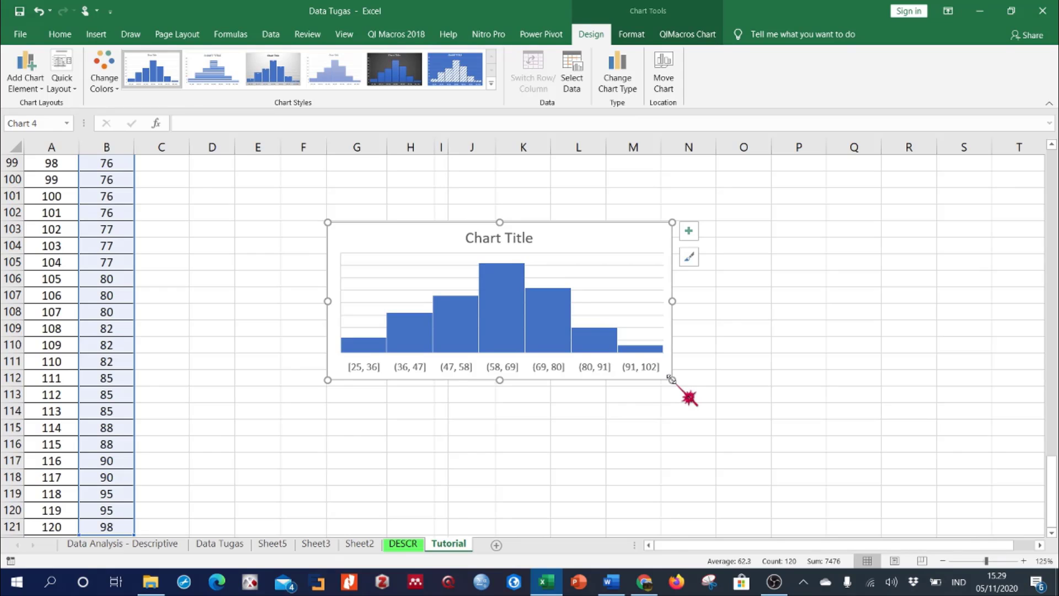
{"action": "left_click", "coordinate": [367, 366]}
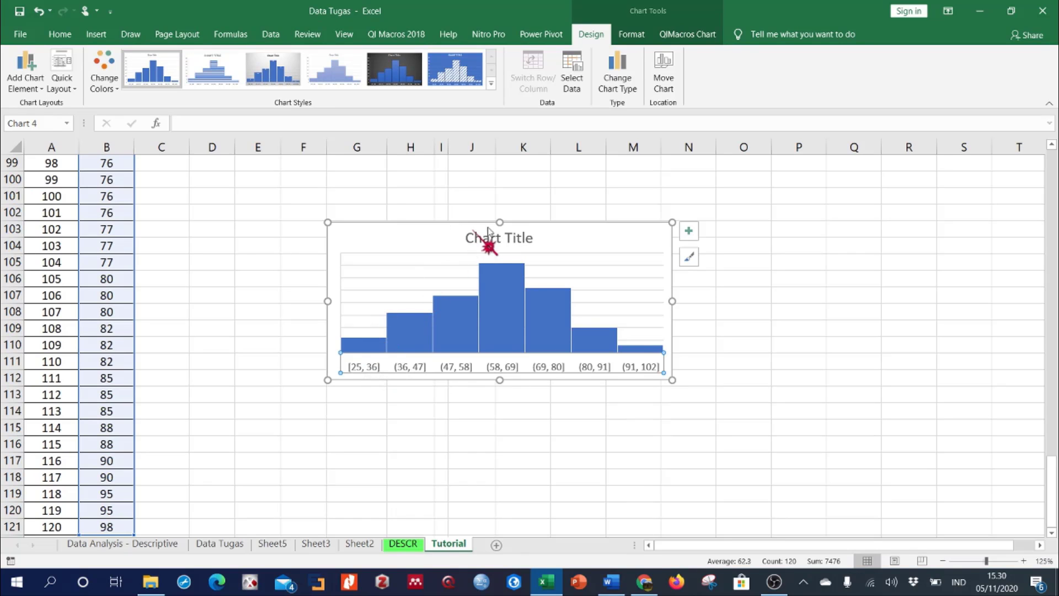
{"action": "left_click_drag", "start_coordinate": [499, 222], "coordinate": [499, 175]}
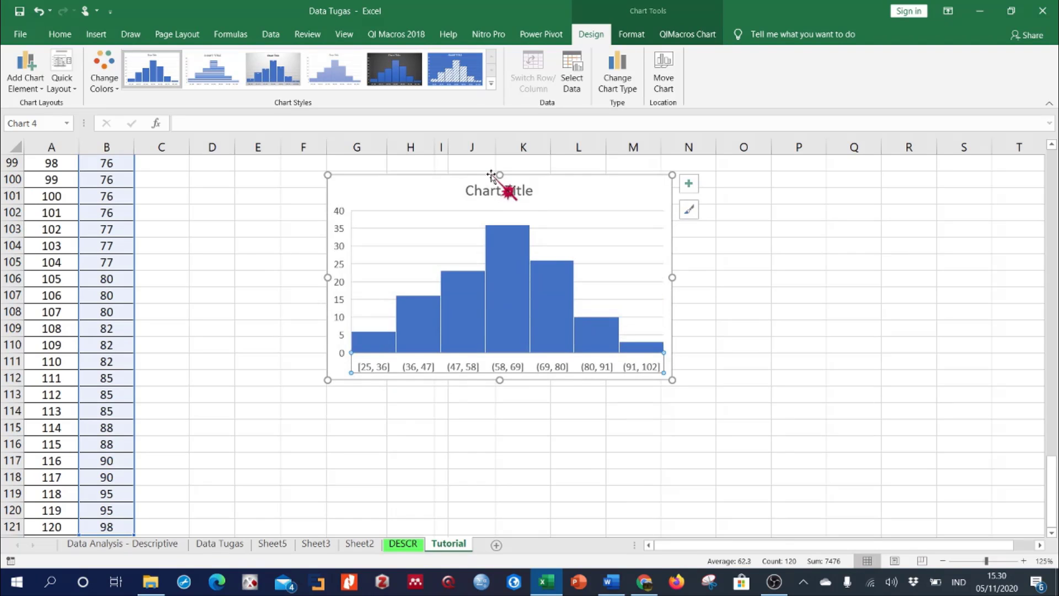
Examine the histogram's first and last bars and its interval labels against the highest score in the Nilai column
{"action": "left_click", "coordinate": [371, 347]}
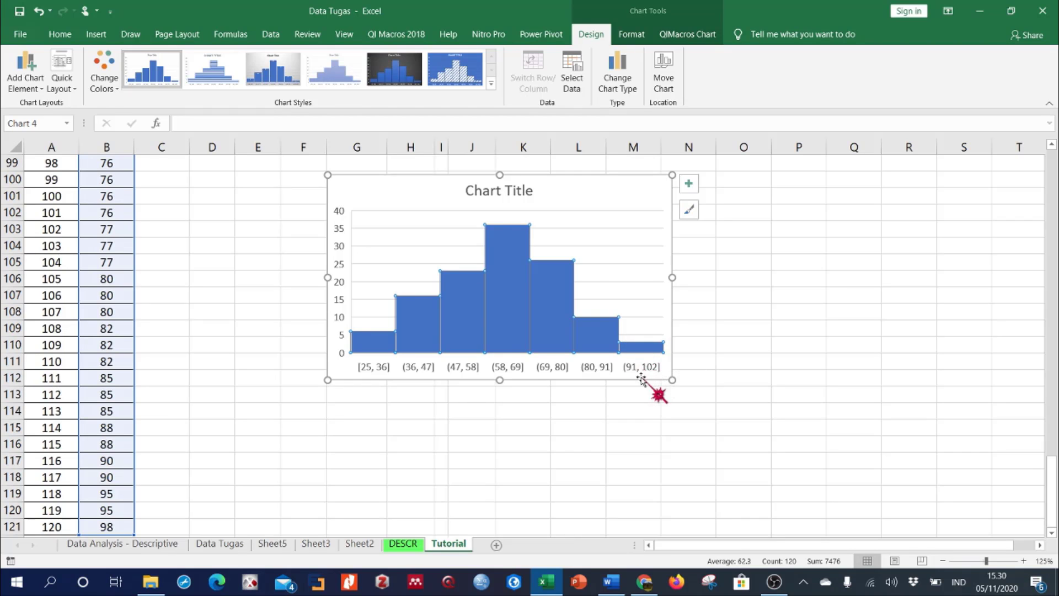
{"action": "left_click", "coordinate": [635, 349]}
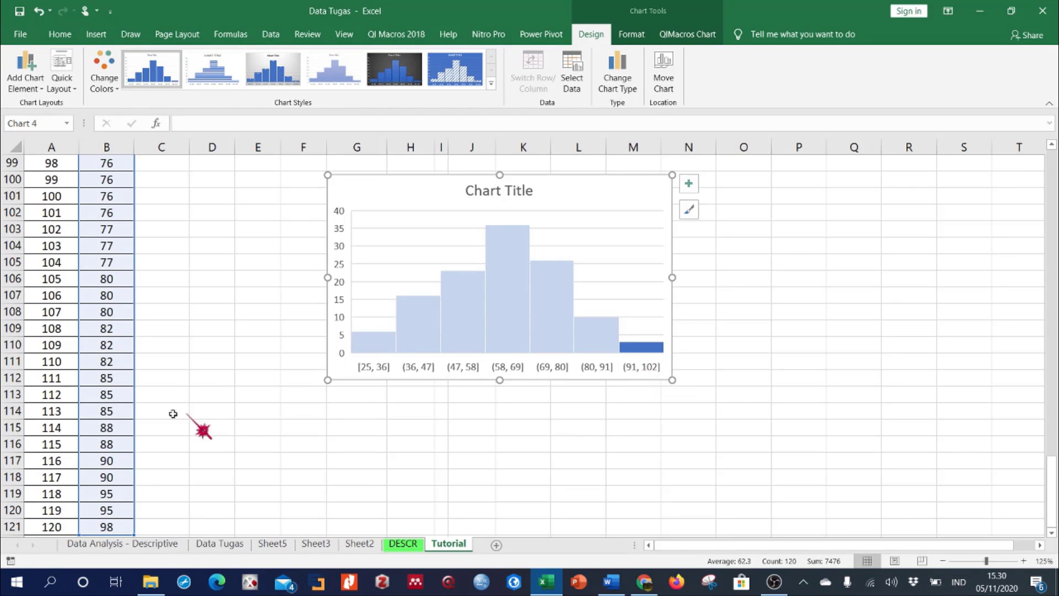
{"action": "left_click", "coordinate": [113, 413]}
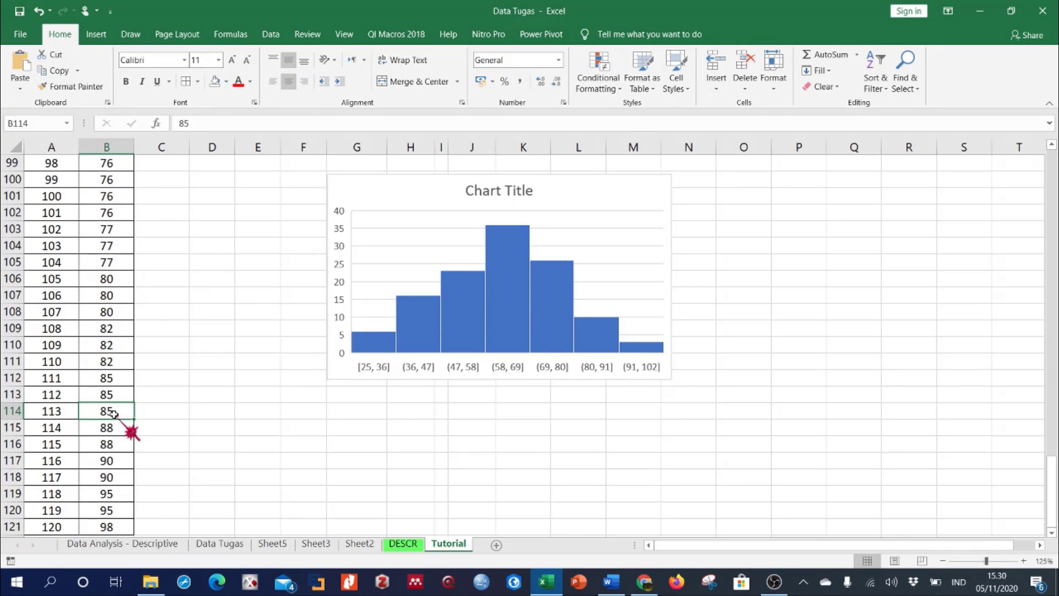
{"action": "key", "text": "ctrl+Down"}
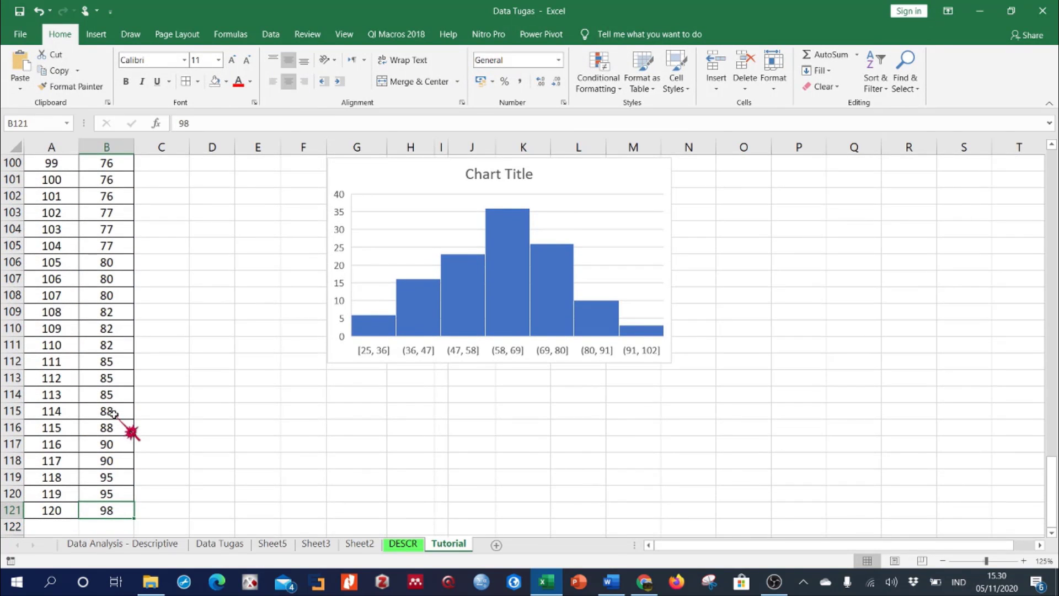
{"action": "left_click", "coordinate": [486, 180]}
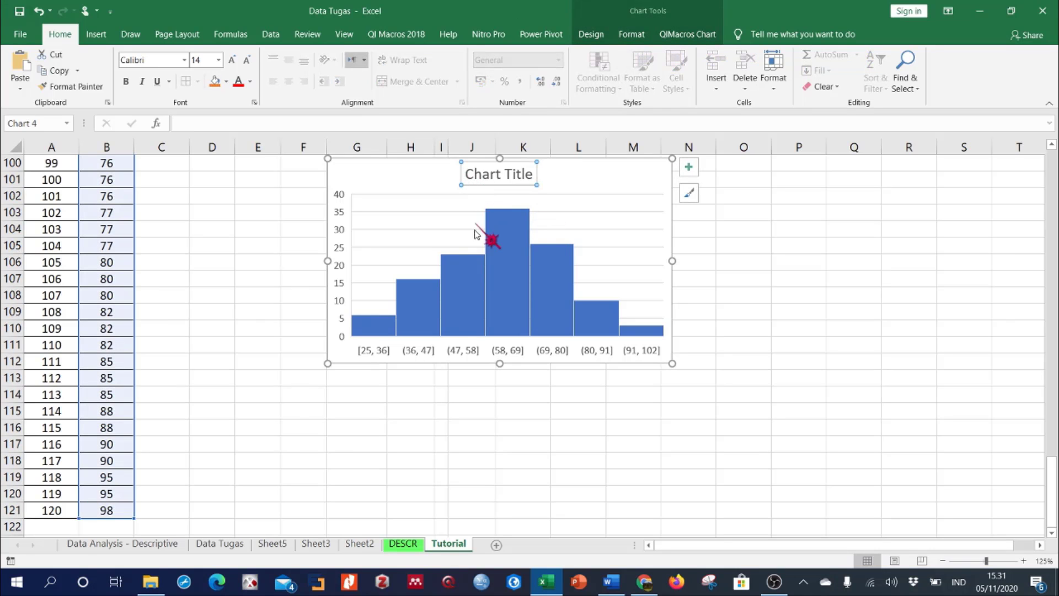
{"action": "left_click", "coordinate": [381, 353]}
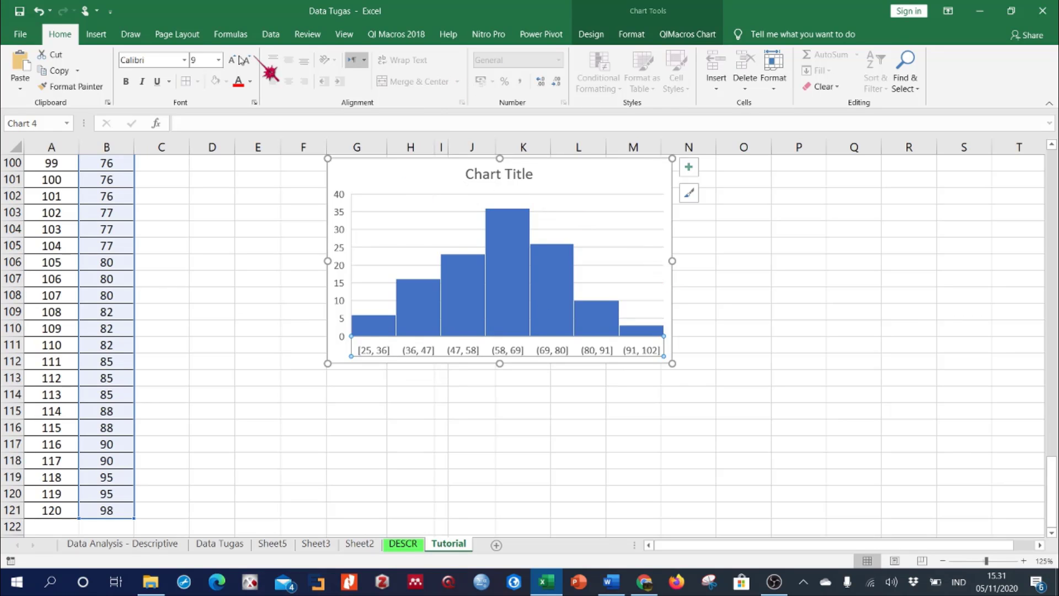
Preview the Histogram type in the chart type list for the existing chart, and leave without applying it
{"action": "left_click", "coordinate": [97, 35]}
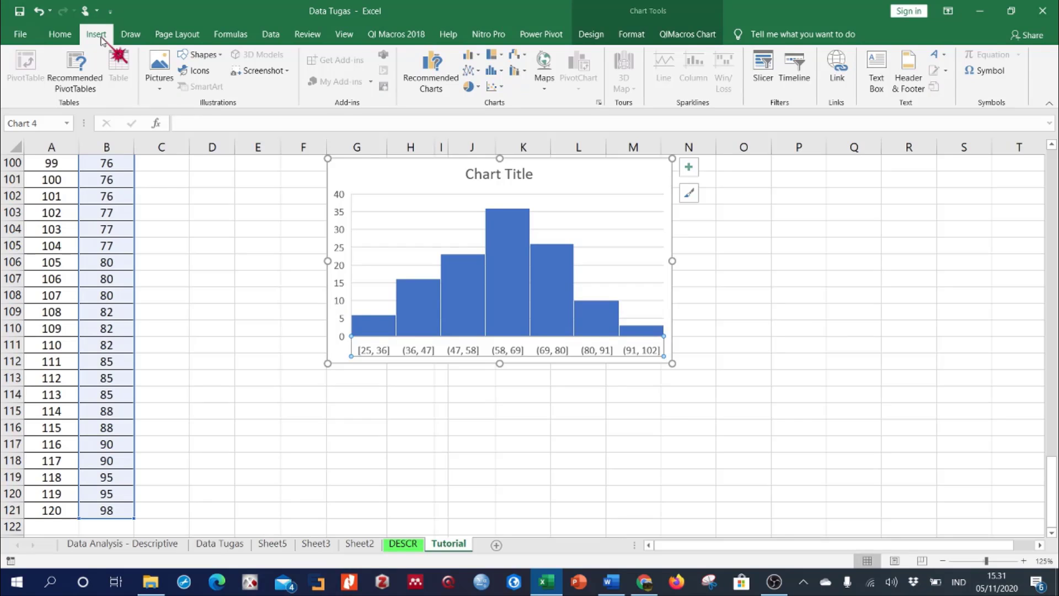
{"action": "left_click", "coordinate": [428, 72]}
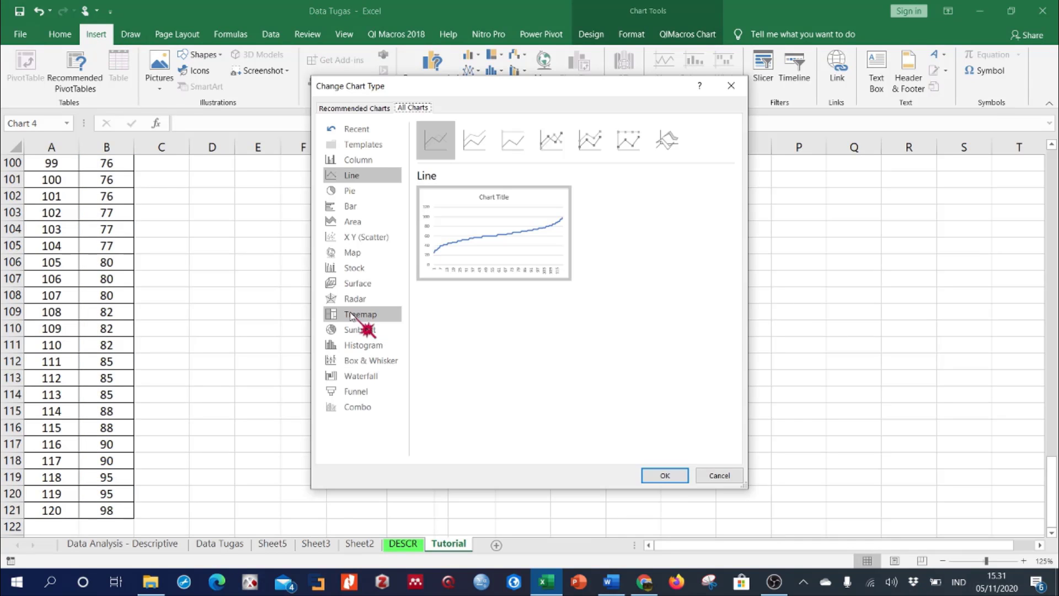
{"action": "left_click", "coordinate": [354, 346]}
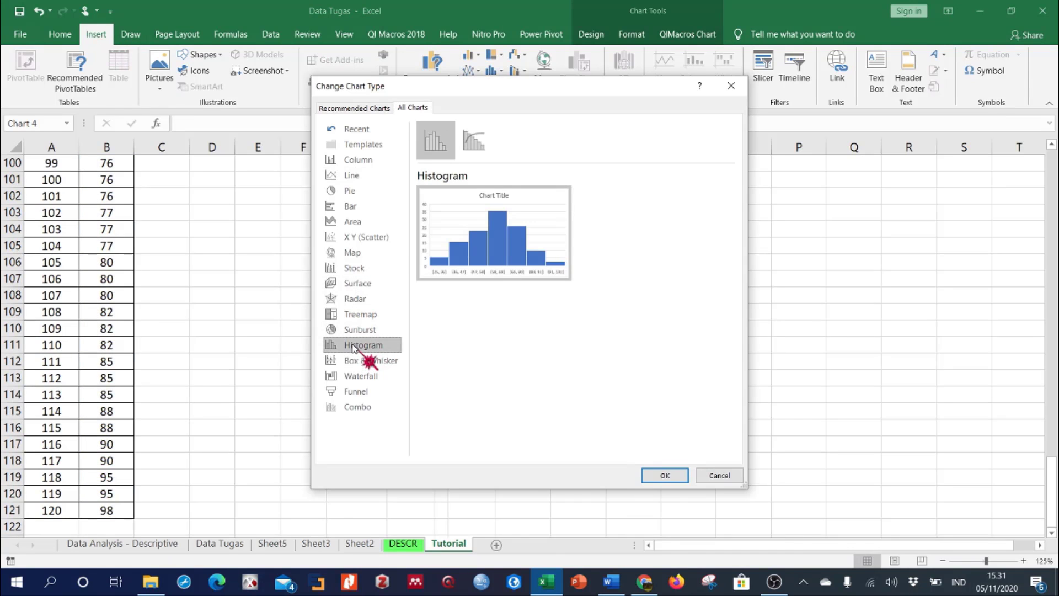
{"action": "mouse_move", "coordinate": [455, 272]}
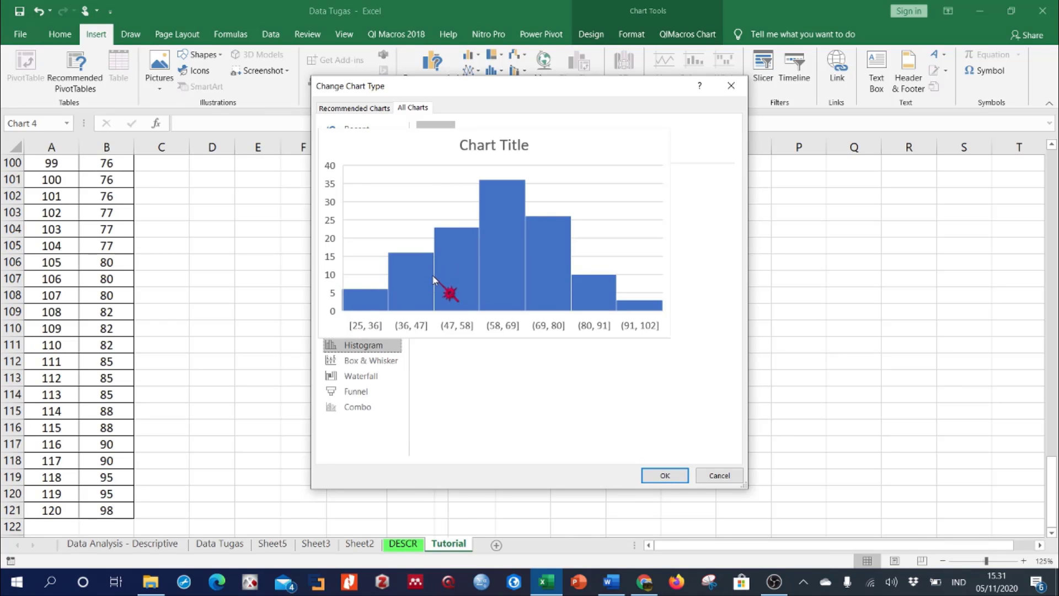
{"action": "left_click", "coordinate": [719, 476]}
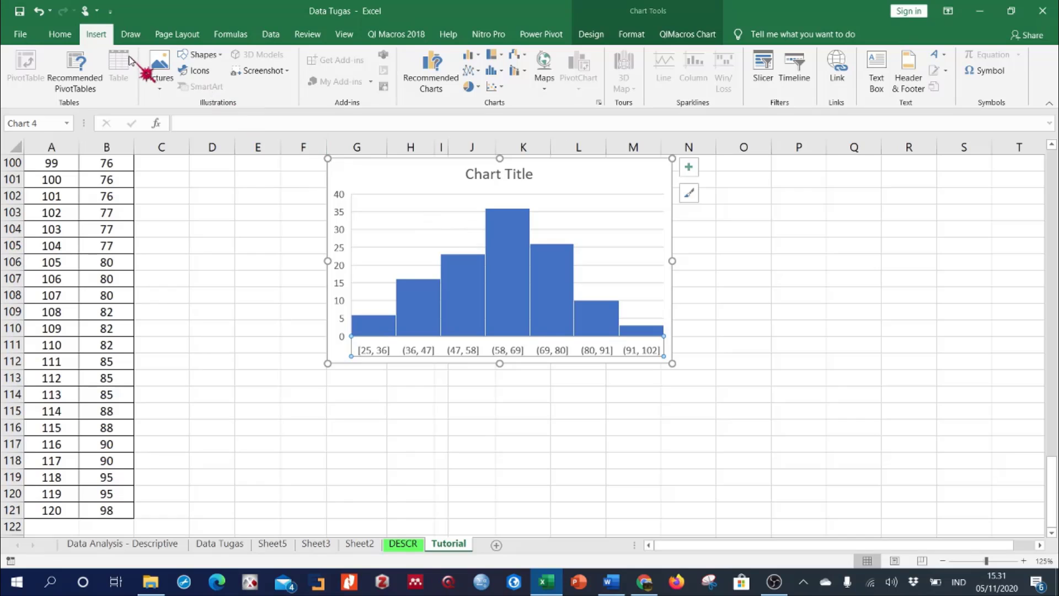
{"action": "left_click", "coordinate": [274, 35]}
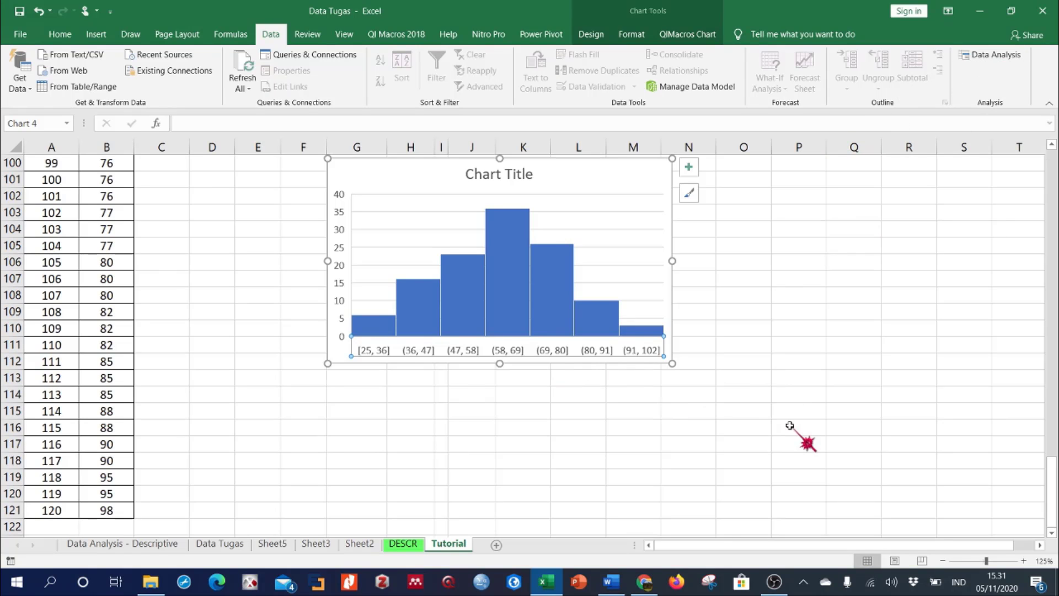
{"action": "left_click", "coordinate": [792, 277]}
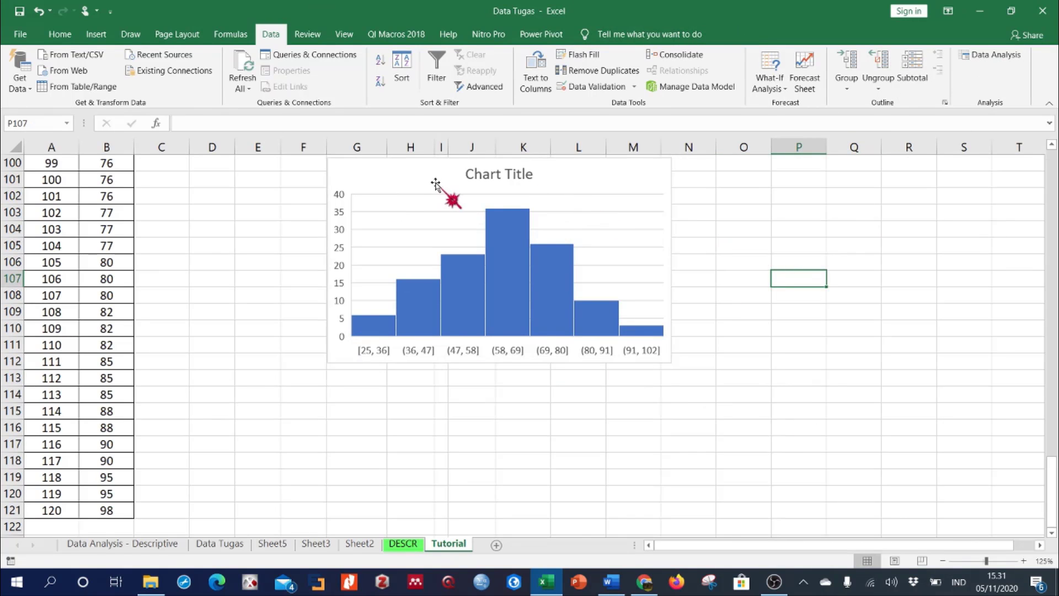
Replace the chart's placeholder title with "Histogram"
{"action": "double_click", "coordinate": [488, 174]}
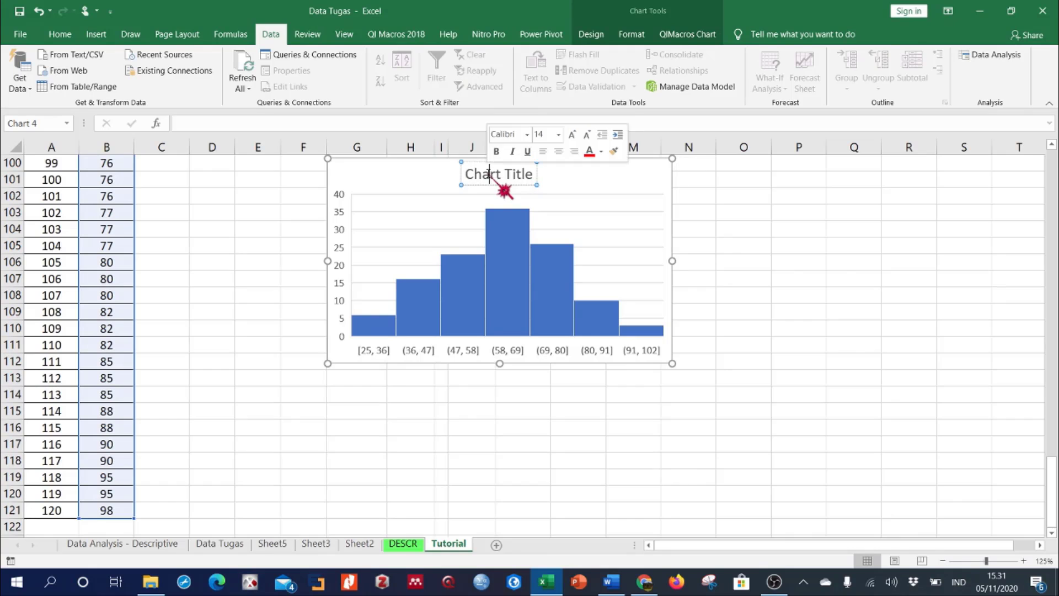
{"action": "triple_click", "coordinate": [489, 173]}
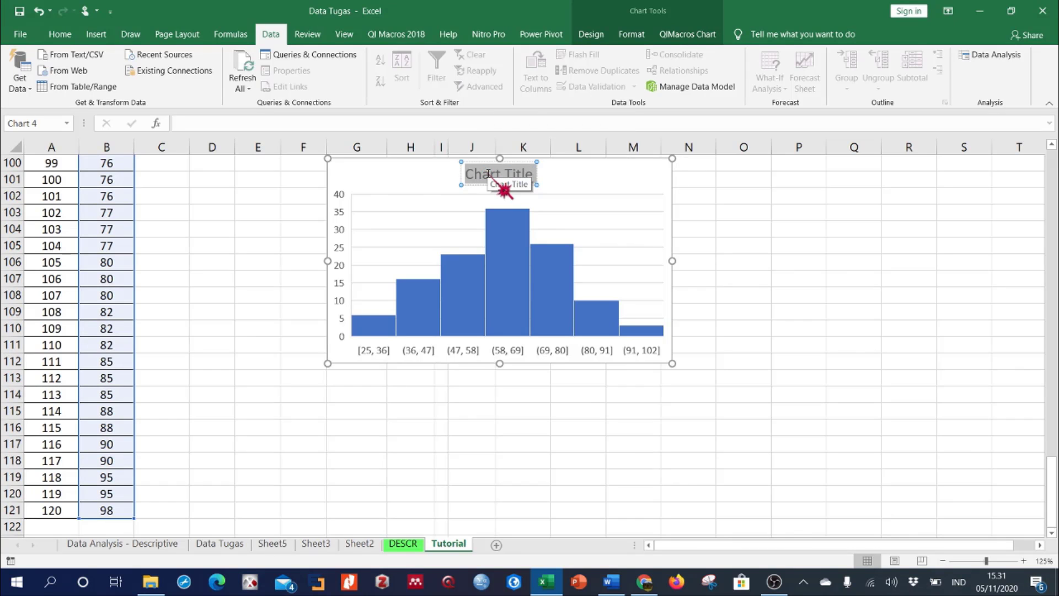
{"action": "type", "text": "Hi"}
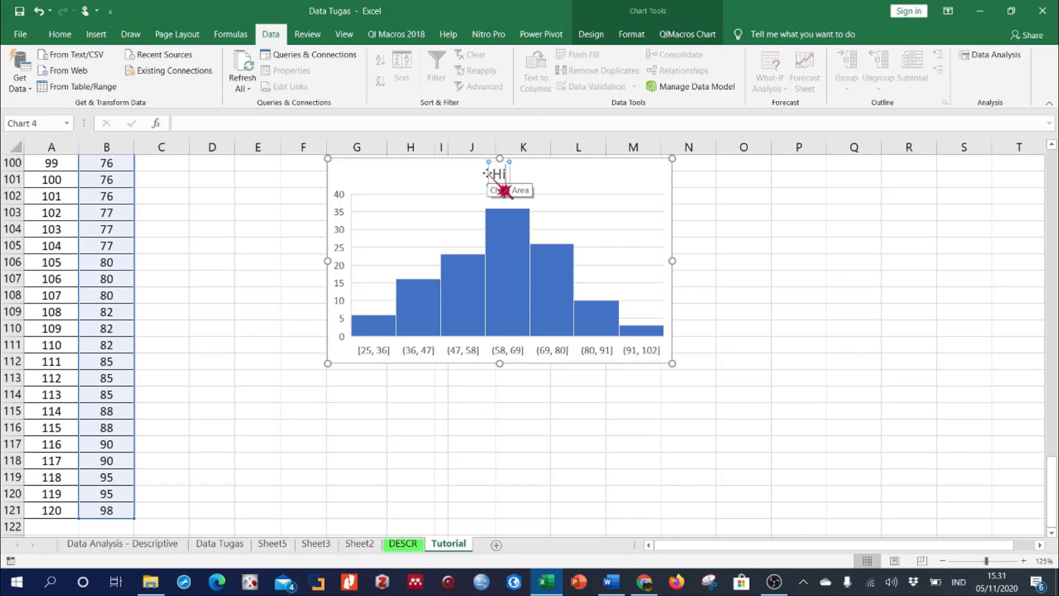
{"action": "type", "text": "stogram"}
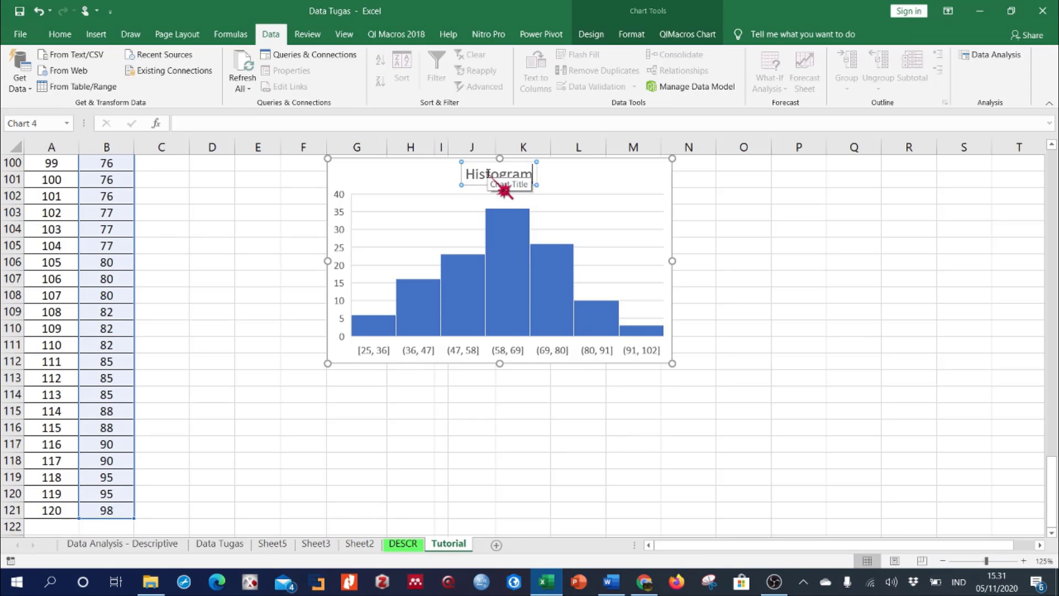
{"action": "left_click", "coordinate": [749, 198]}
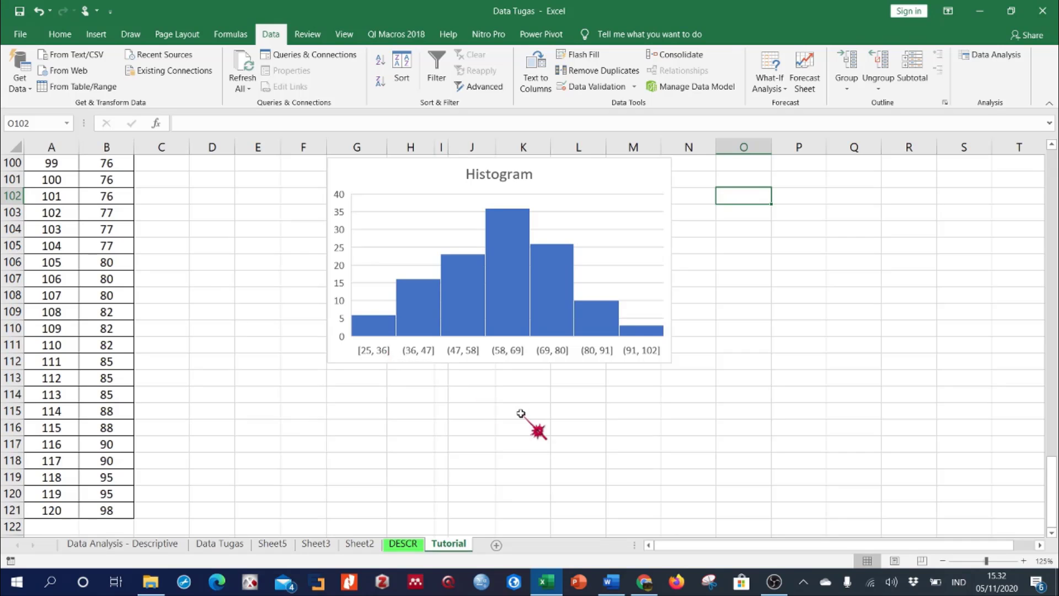
{"action": "scroll", "coordinate": [520, 414], "scroll_direction": "up", "scroll_amount": 3}
{"action": "scroll", "coordinate": [521, 414], "scroll_direction": "down", "scroll_amount": 3}
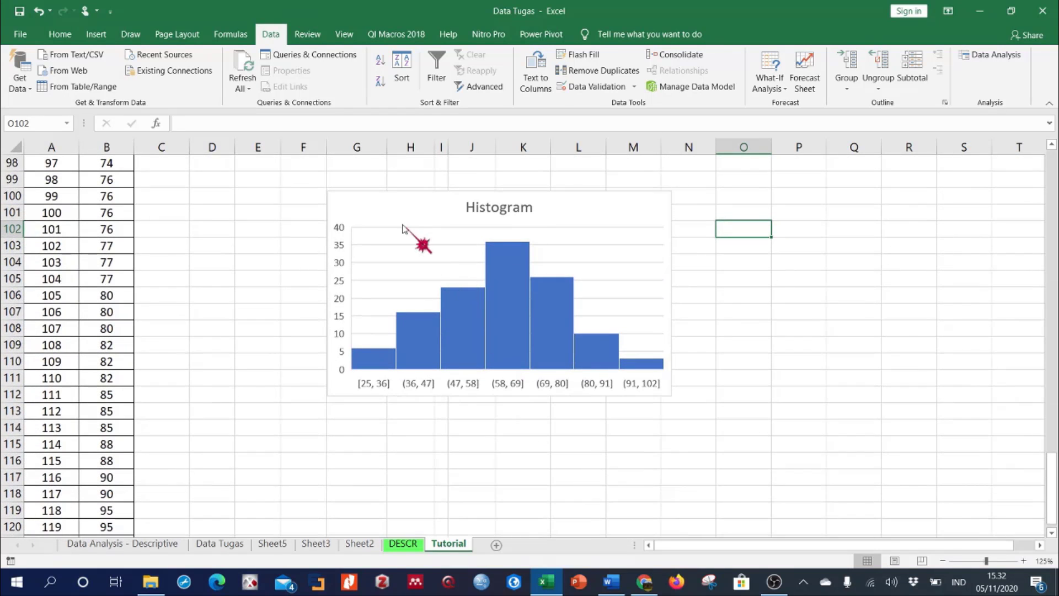
Move the histogram up so it spans roughly columns G to M and rows 95 to 106
{"action": "left_click_drag", "start_coordinate": [376, 195], "coordinate": [358, 166]}
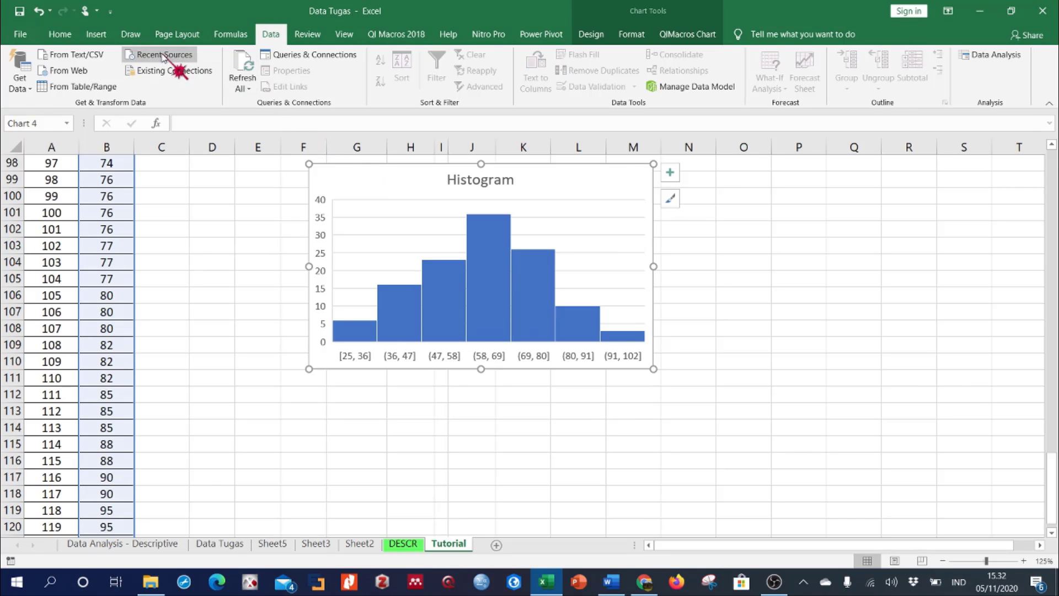
{"action": "left_click", "coordinate": [94, 34]}
{"action": "scroll", "coordinate": [768, 295], "scroll_direction": "up", "scroll_amount": 1}
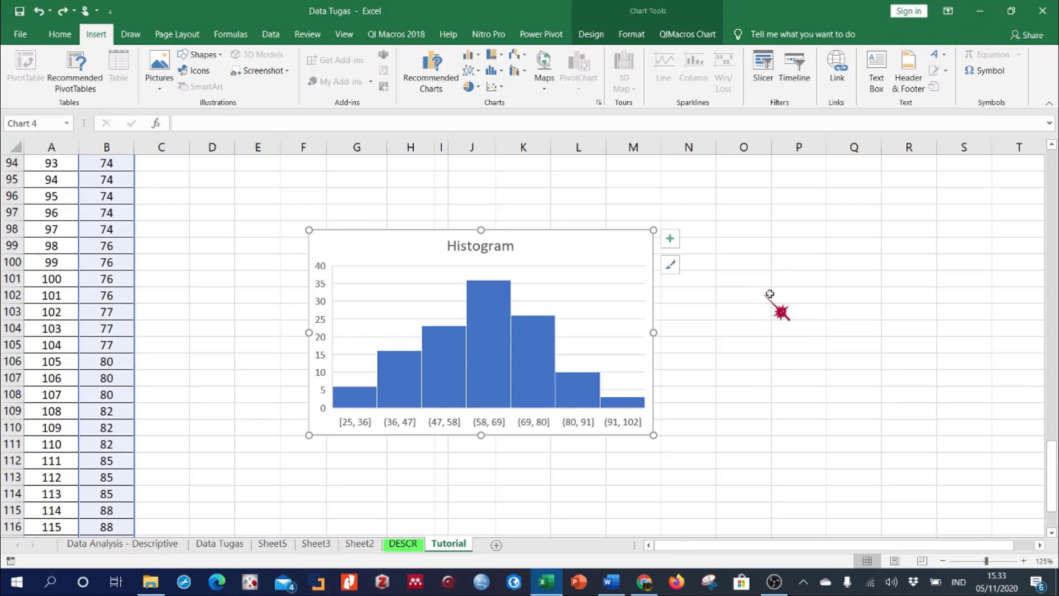
{"action": "left_click", "coordinate": [776, 294]}
{"action": "left_click_drag", "start_coordinate": [510, 234], "coordinate": [528, 174]}
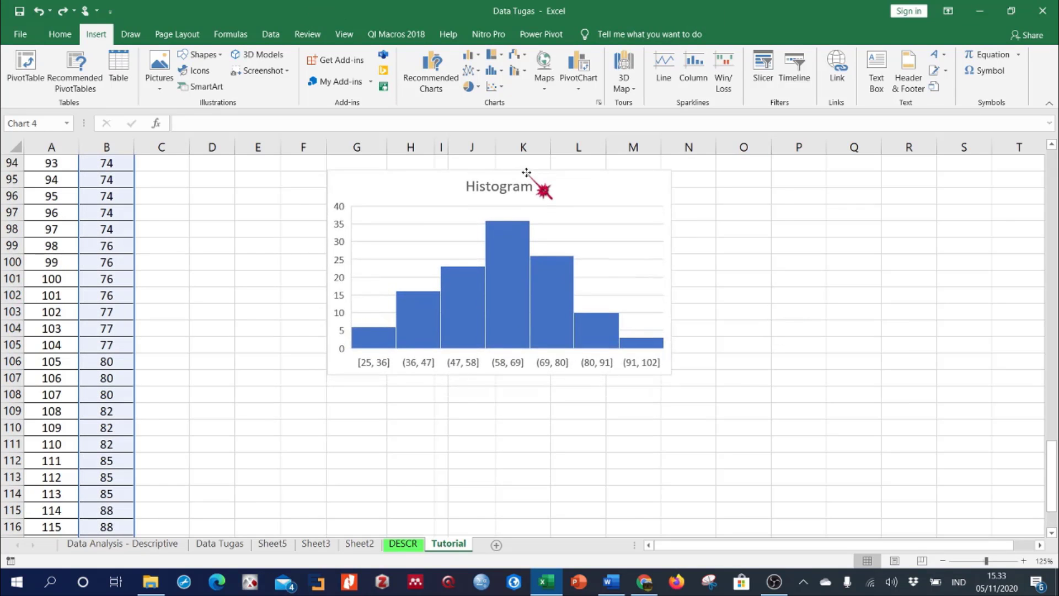
{"action": "left_click", "coordinate": [370, 479]}
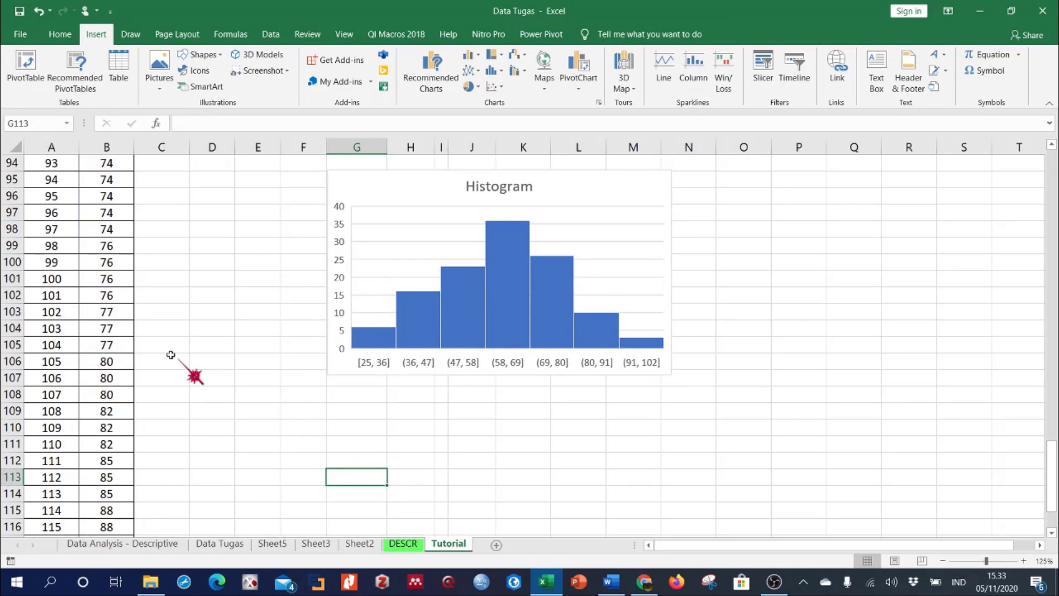
Insert a Pareto chart based on the Nilai scores in B2:B121
{"action": "left_click", "coordinate": [111, 225]}
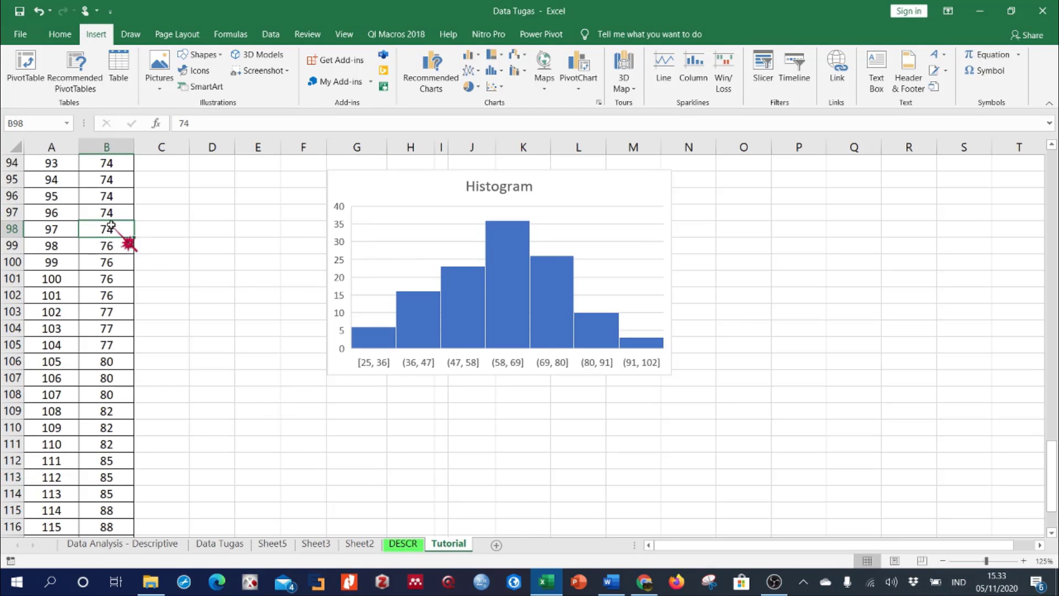
{"action": "key", "text": "ctrl+Up"}
{"action": "key", "text": "Down"}
{"action": "key", "text": "ctrl+shift+Down"}
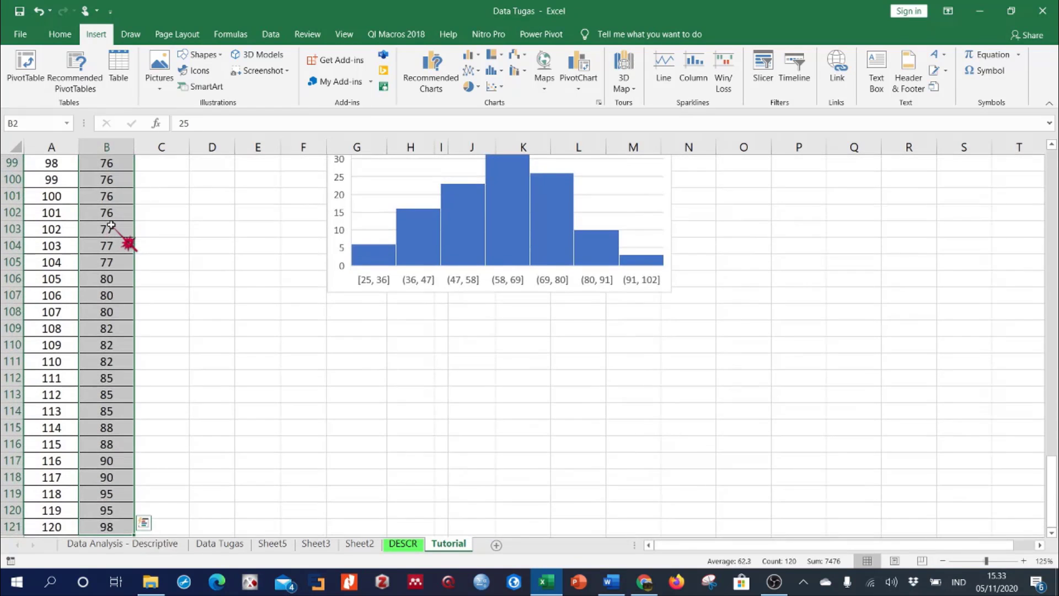
{"action": "left_click", "coordinate": [473, 56]}
{"action": "left_click", "coordinate": [472, 55]}
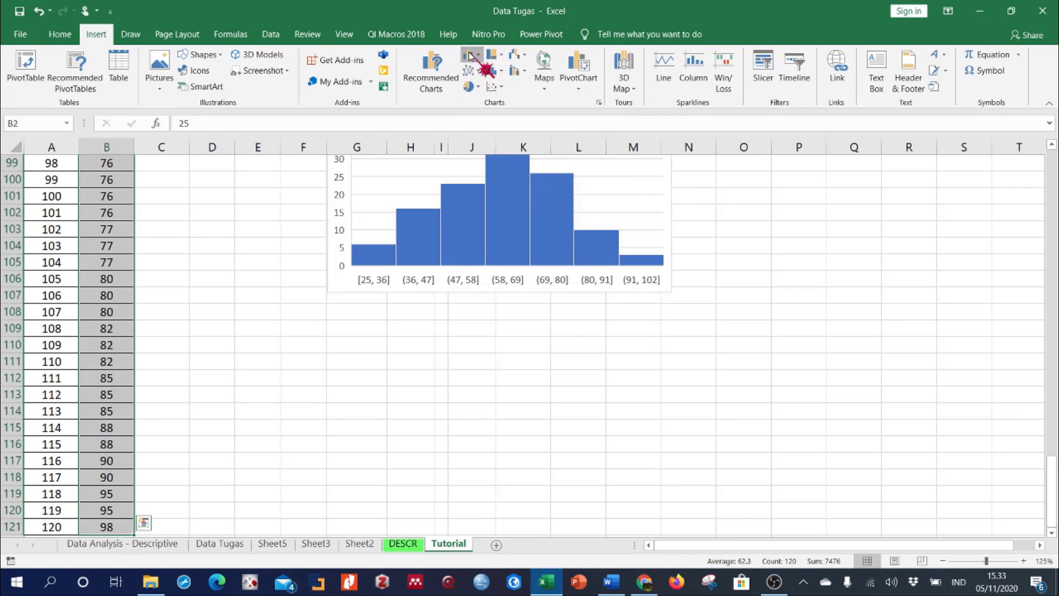
{"action": "left_click", "coordinate": [467, 56]}
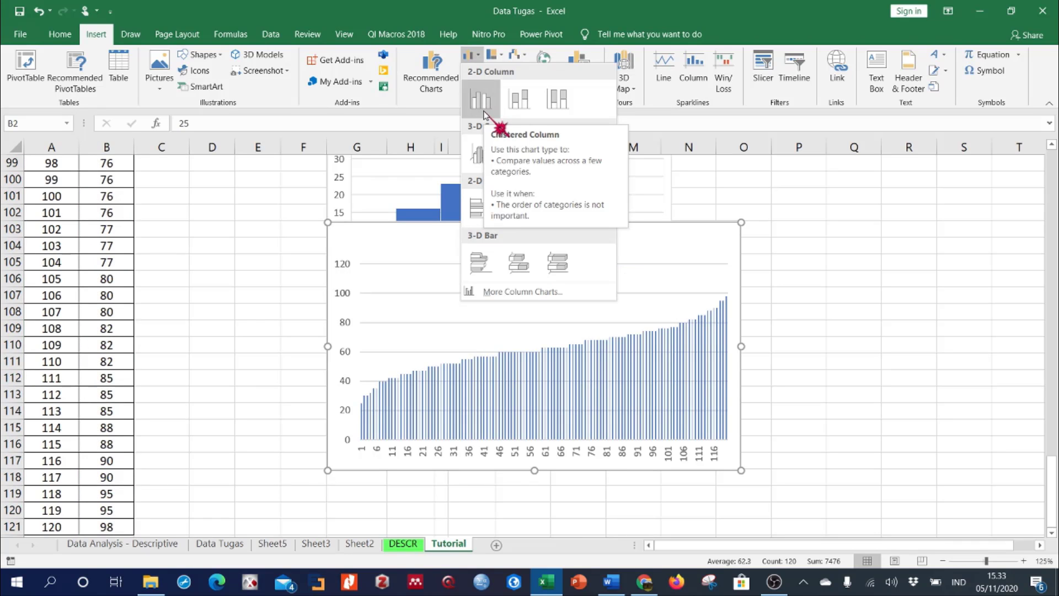
{"action": "left_click", "coordinate": [495, 287]}
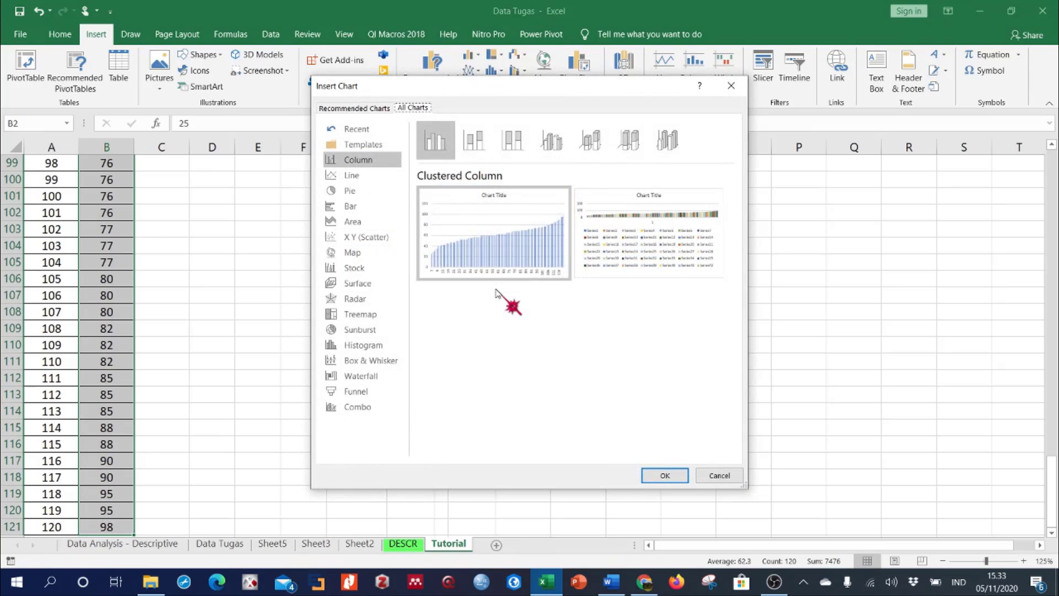
{"action": "left_click", "coordinate": [349, 347]}
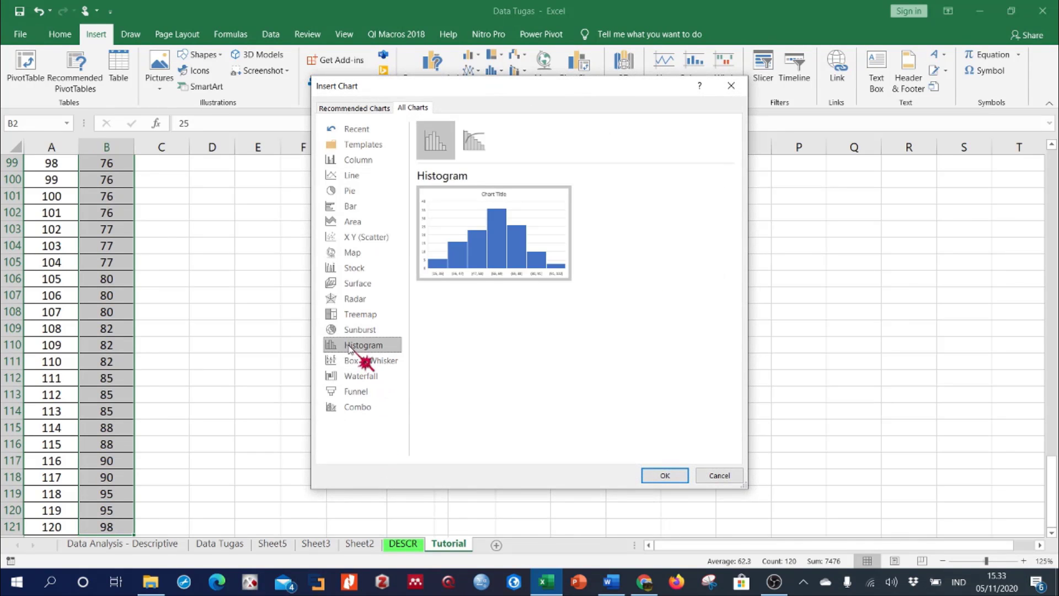
{"action": "left_click", "coordinate": [485, 146]}
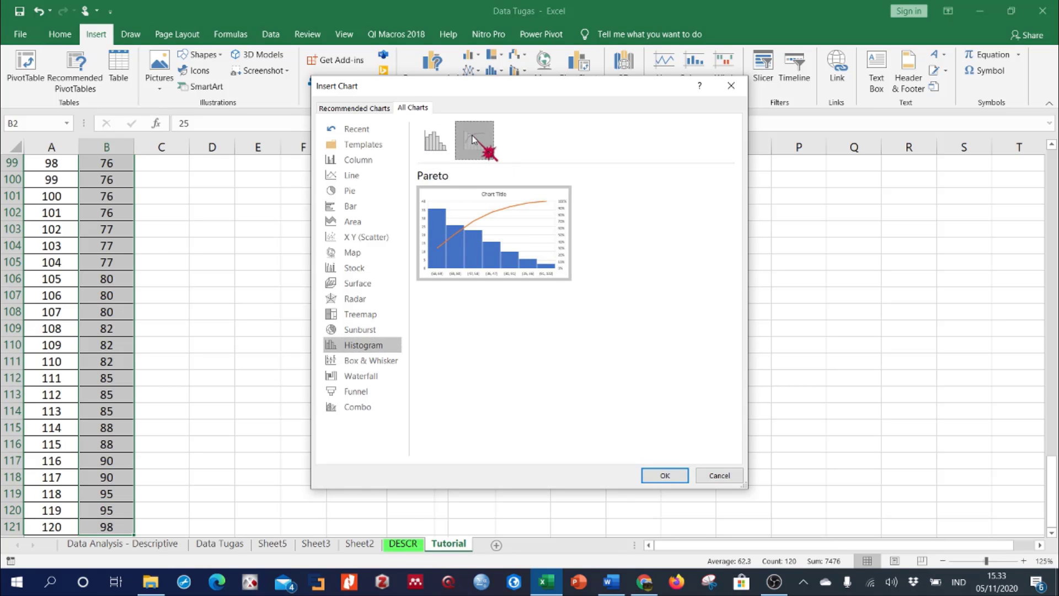
{"action": "left_click", "coordinate": [665, 475]}
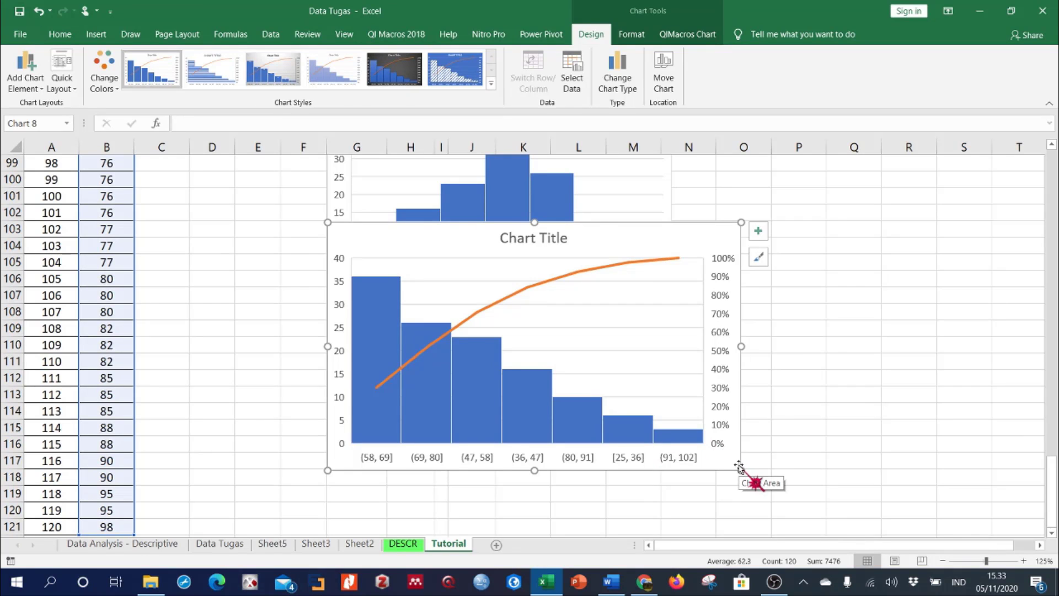
Shrink the Pareto chart to the histogram's width and place it just below the histogram, around columns G to M and rows 108 to 118
{"action": "left_click_drag", "start_coordinate": [740, 223], "coordinate": [677, 276]}
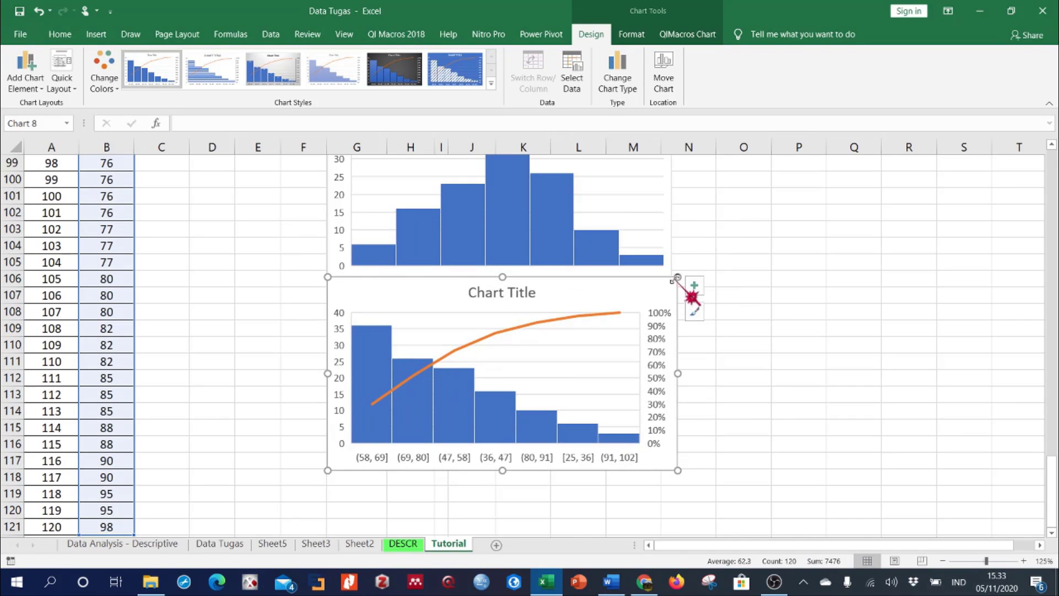
{"action": "left_click_drag", "start_coordinate": [678, 277], "coordinate": [672, 286]}
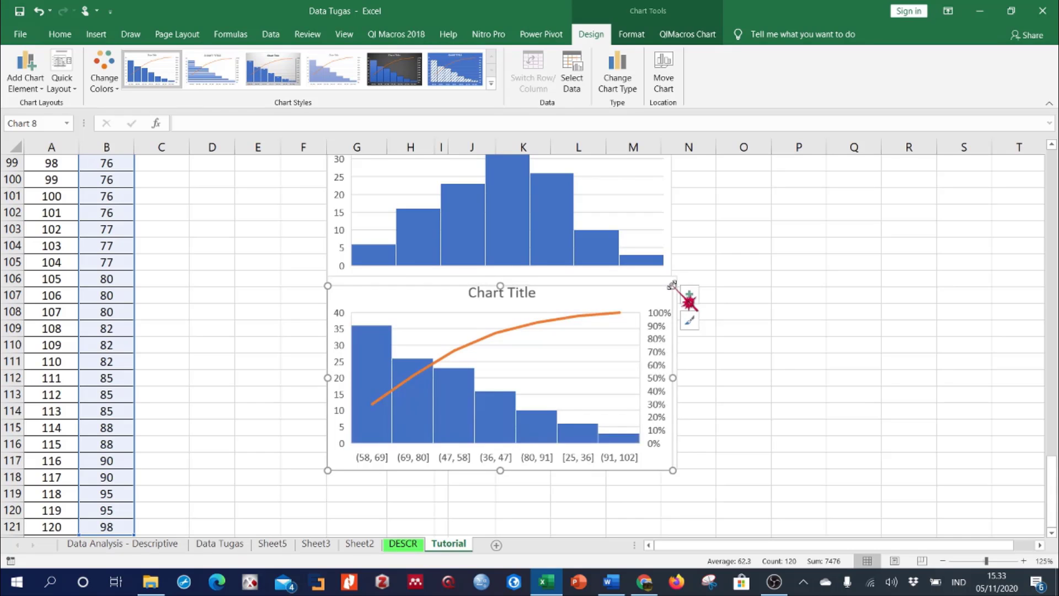
{"action": "left_click", "coordinate": [766, 375]}
{"action": "left_click", "coordinate": [534, 307]}
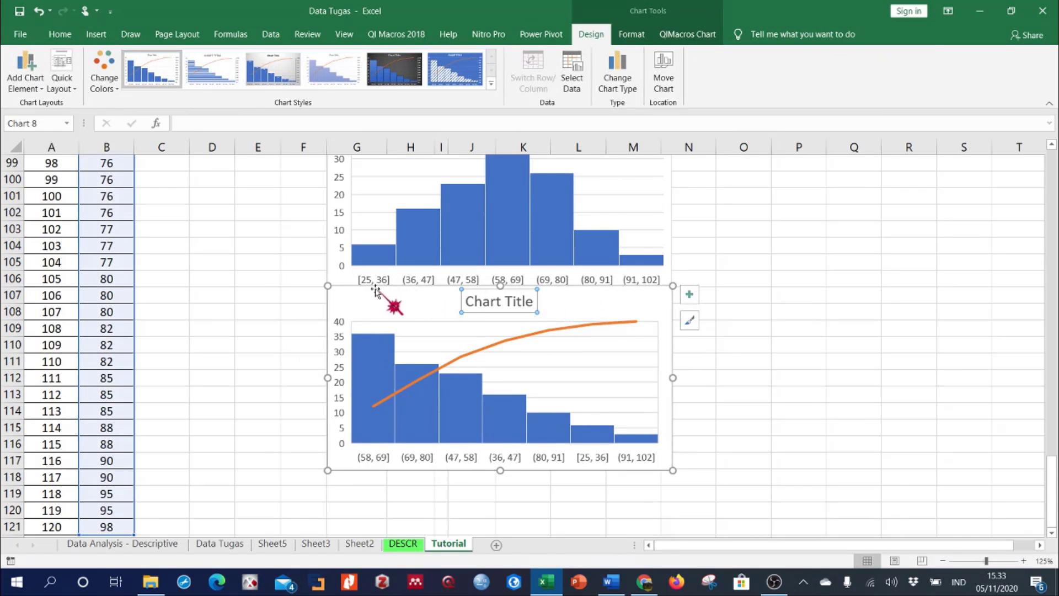
{"action": "mouse_move", "coordinate": [378, 300]}
{"action": "left_mouse_down"}
{"action": "mouse_move", "coordinate": [365, 328]}
{"action": "mouse_move", "coordinate": [365, 310]}
{"action": "left_mouse_up"}
Examine the Pareto chart's interval labels and bars from the first interval to the last
{"action": "left_click", "coordinate": [406, 483]}
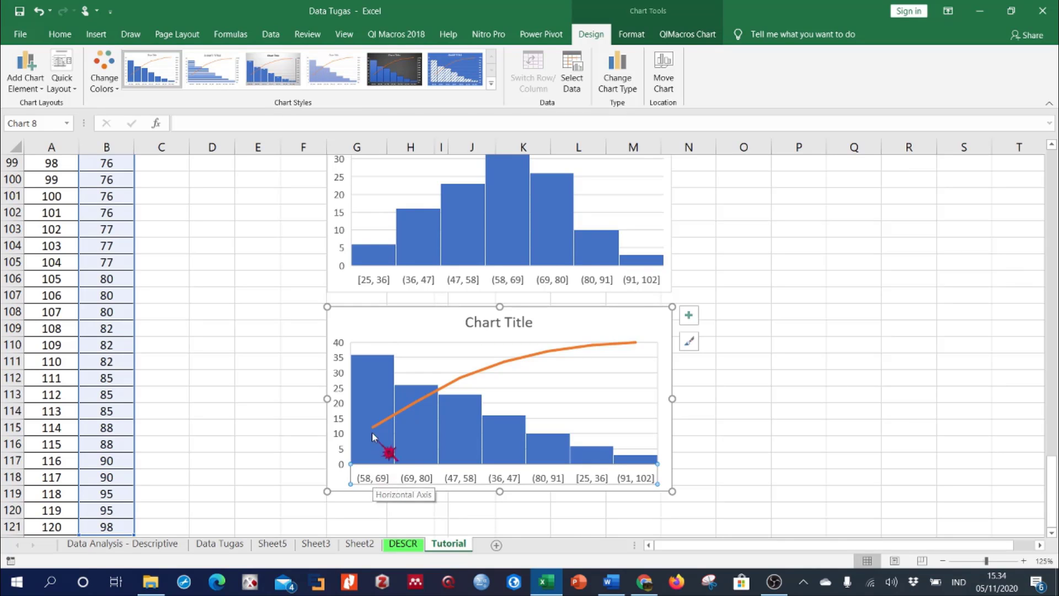
{"action": "mouse_move", "coordinate": [372, 366]}
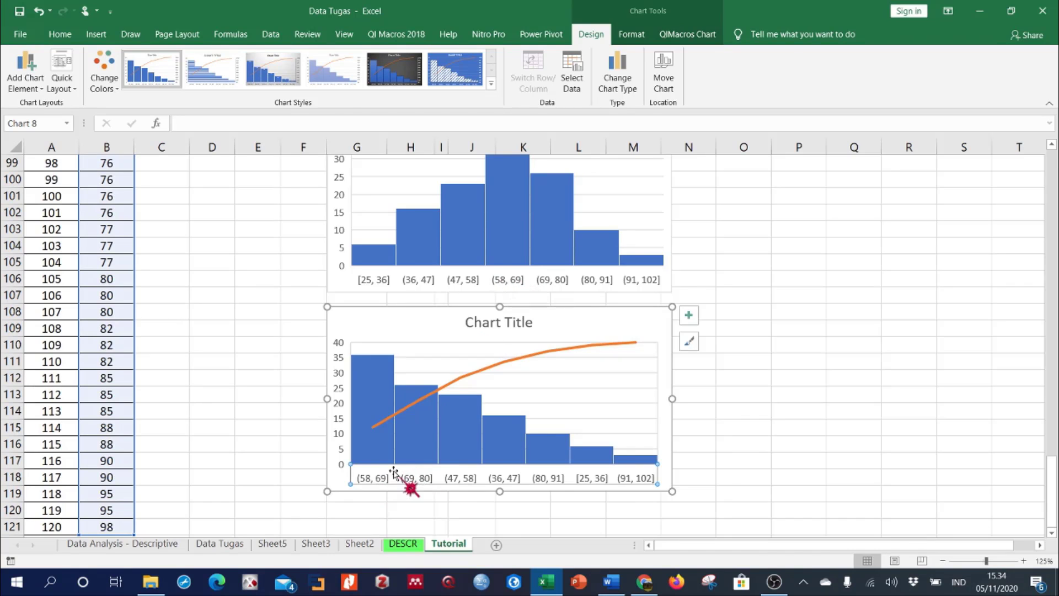
{"action": "mouse_move", "coordinate": [366, 410]}
{"action": "mouse_move", "coordinate": [634, 468]}
{"action": "left_click", "coordinate": [636, 459]}
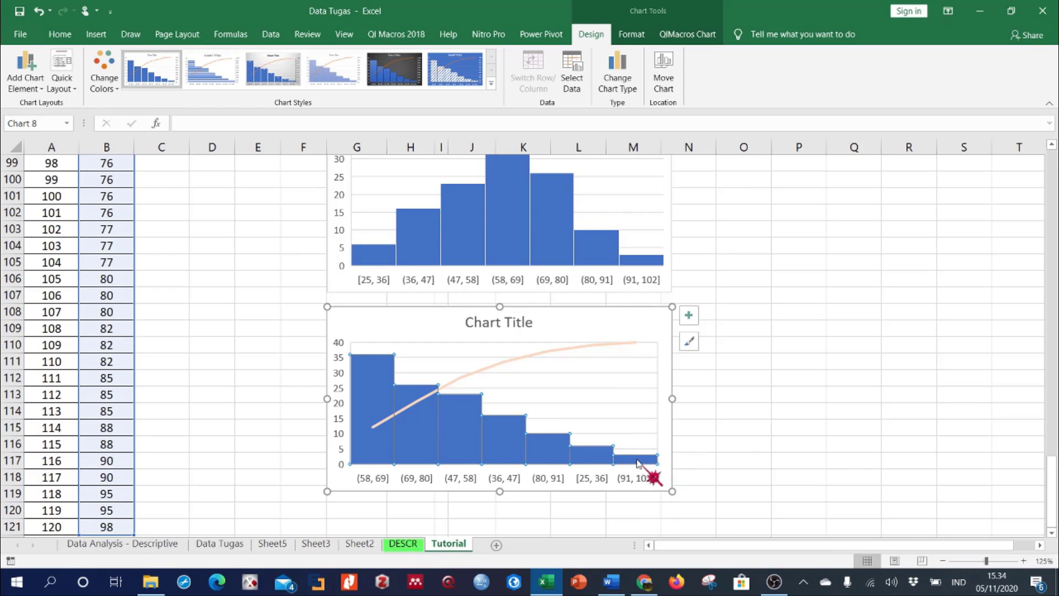
{"action": "mouse_move", "coordinate": [637, 461]}
{"action": "left_click", "coordinate": [773, 398]}
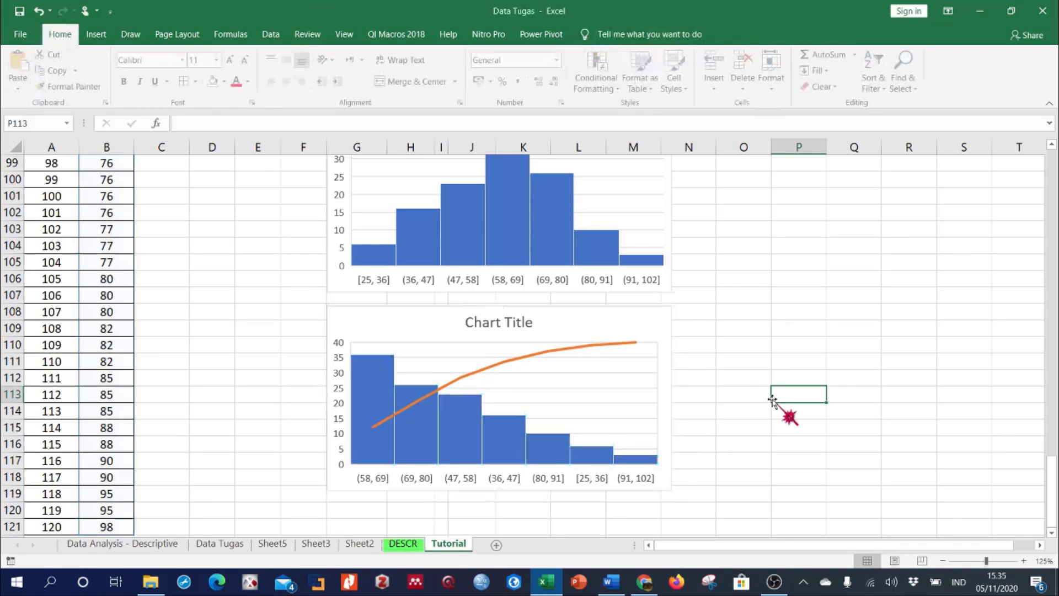
Compare the histogram with the Pareto chart below it
{"action": "left_click", "coordinate": [585, 313]}
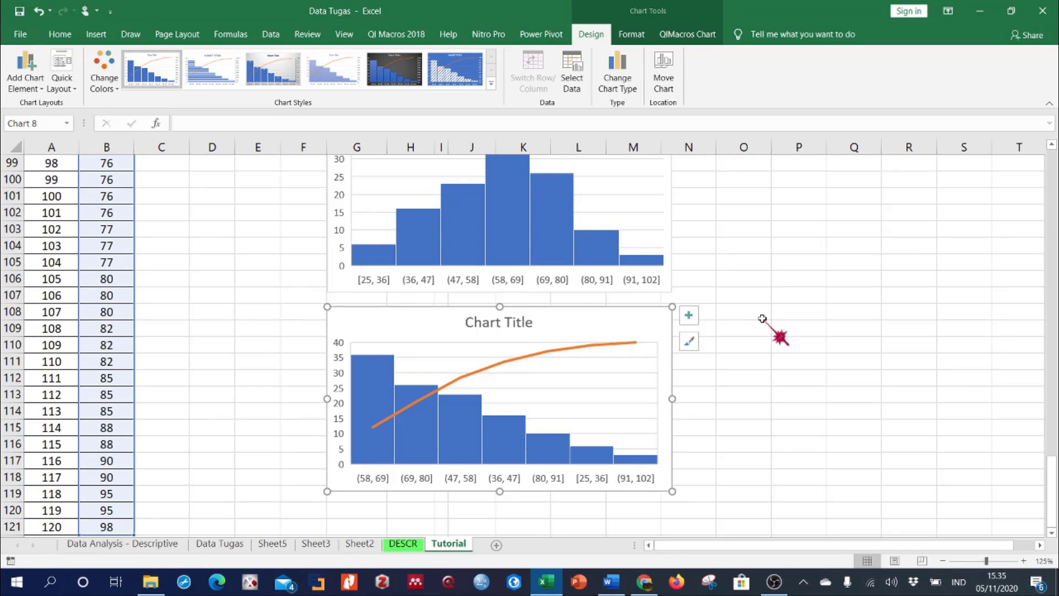
{"action": "scroll", "coordinate": [762, 319], "scroll_direction": "up", "scroll_amount": 2}
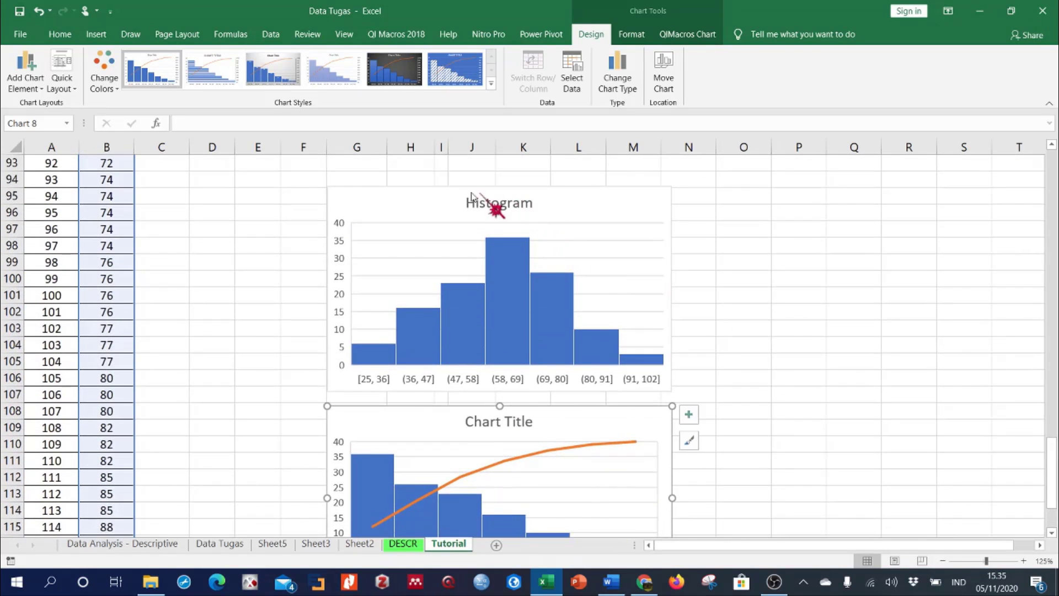
{"action": "left_click", "coordinate": [405, 196]}
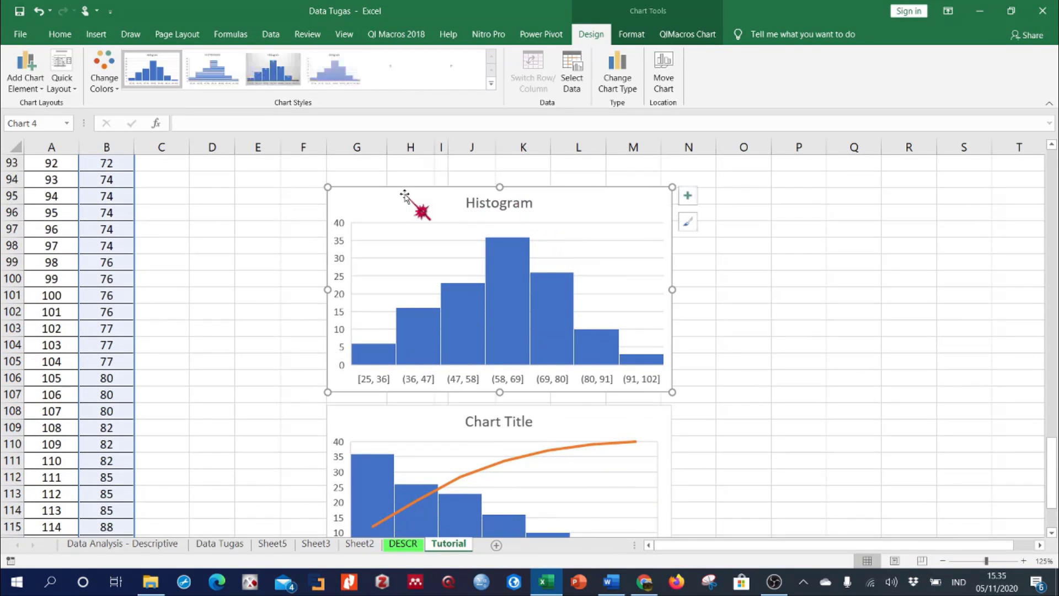
{"action": "left_click", "coordinate": [438, 419]}
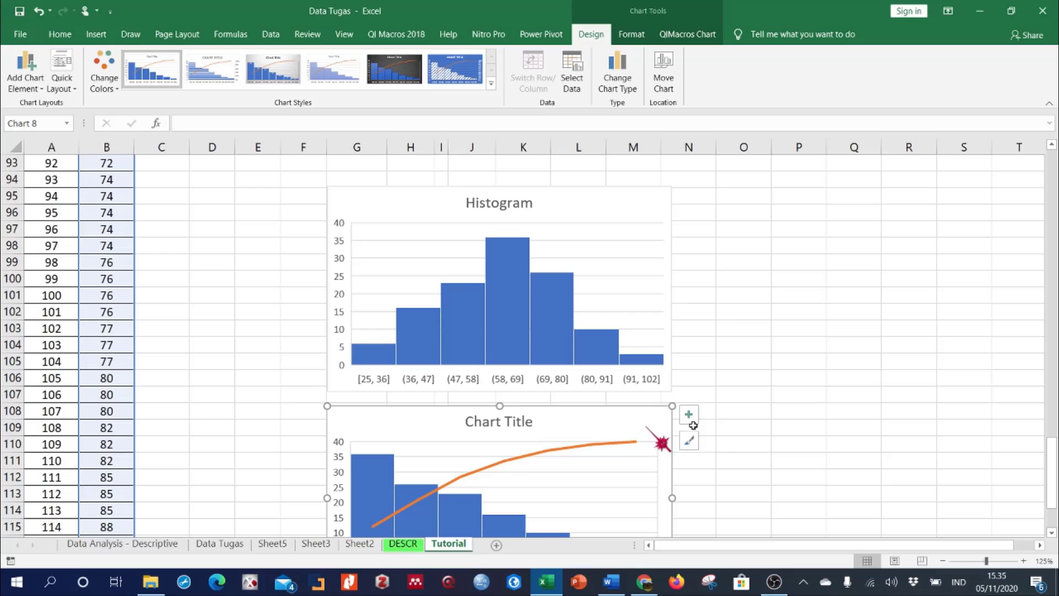
{"action": "left_click", "coordinate": [822, 368]}
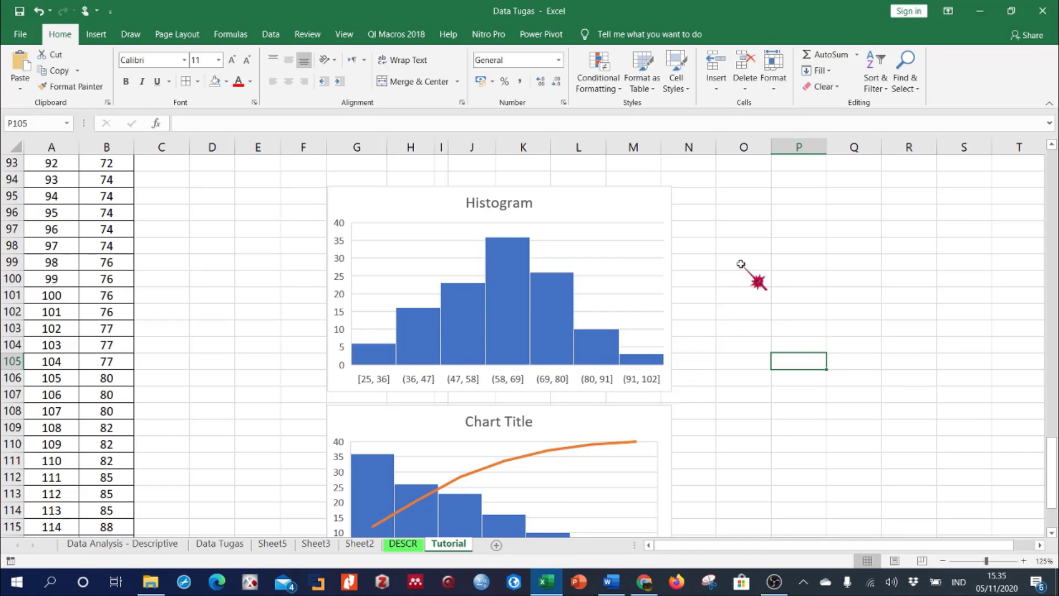
Start the Data Analysis Histogram tool and set its input range to $B$2:$B$121
{"action": "scroll", "coordinate": [762, 263], "scroll_direction": "up", "scroll_amount": 20}
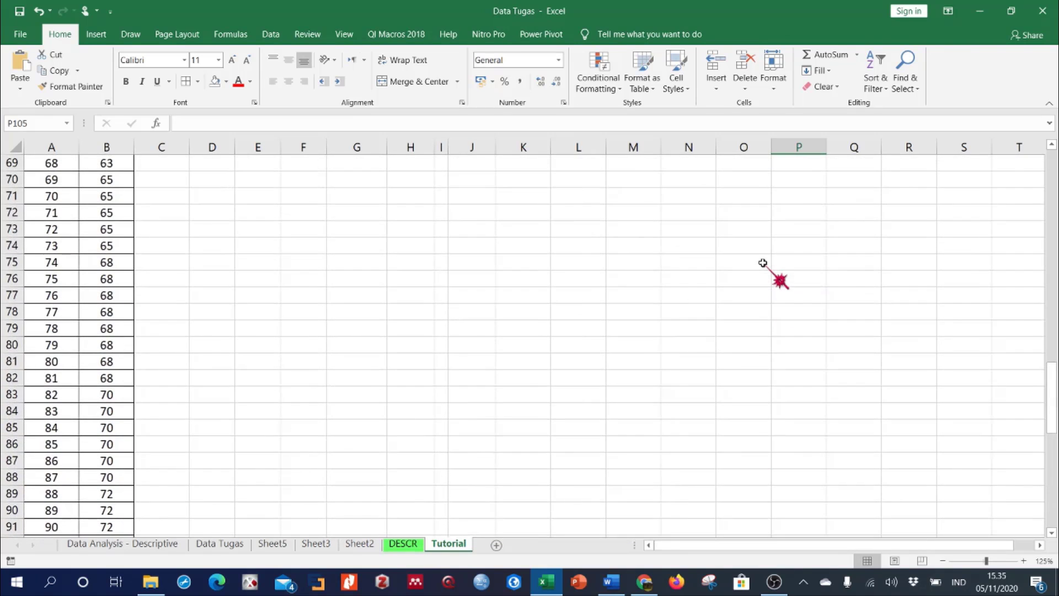
{"action": "scroll", "coordinate": [763, 263], "scroll_direction": "up", "scroll_amount": 1}
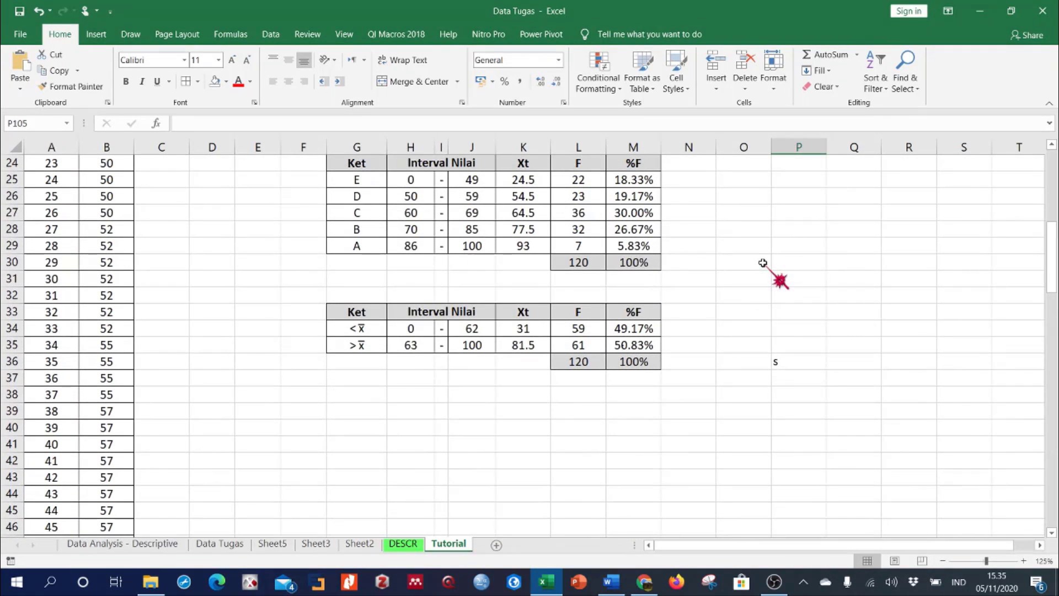
{"action": "left_click", "coordinate": [277, 36]}
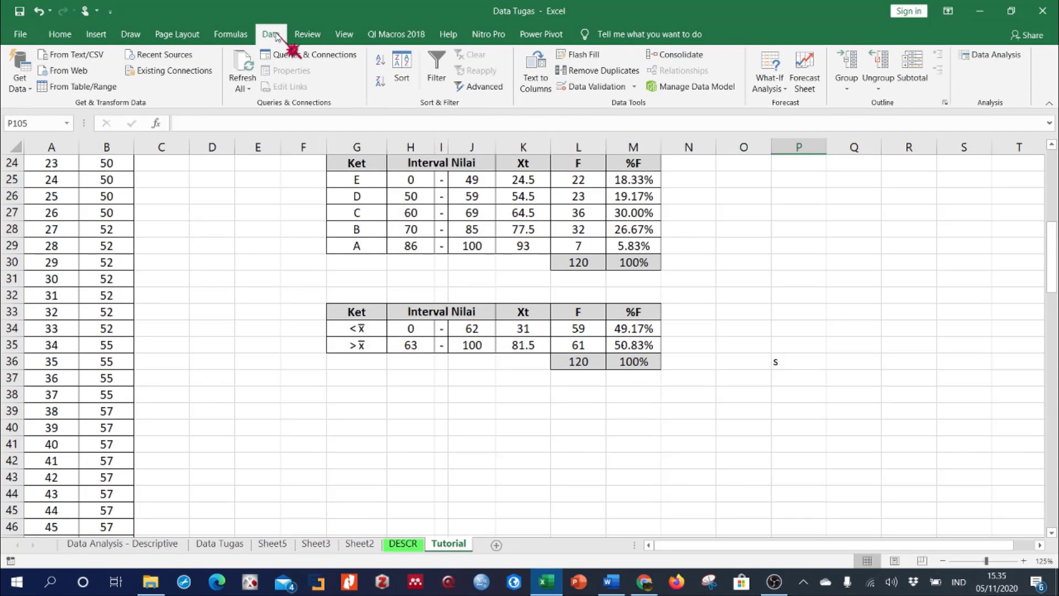
{"action": "left_click", "coordinate": [983, 53]}
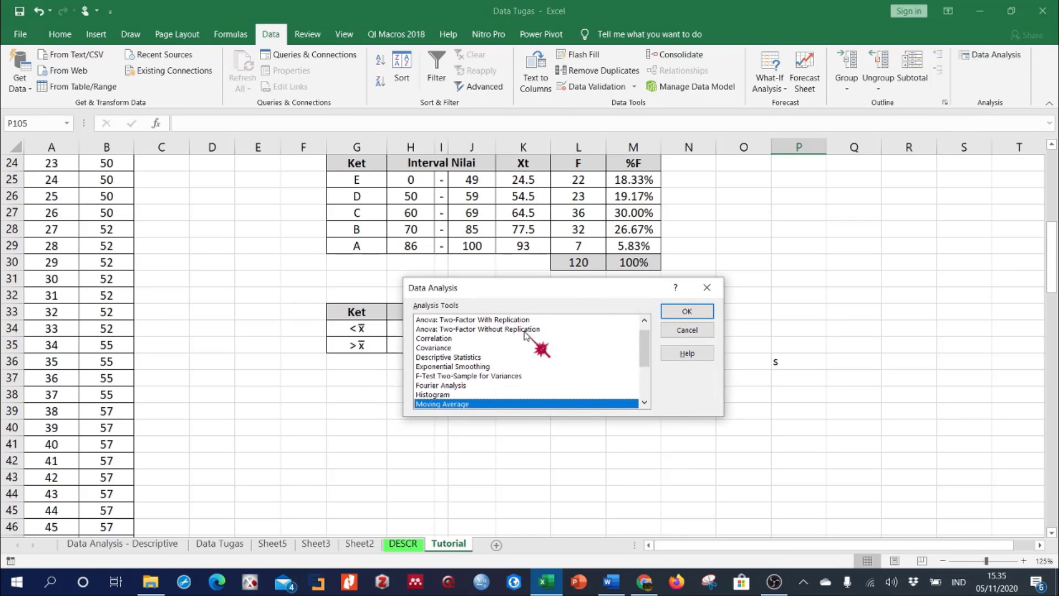
{"action": "left_click", "coordinate": [434, 394]}
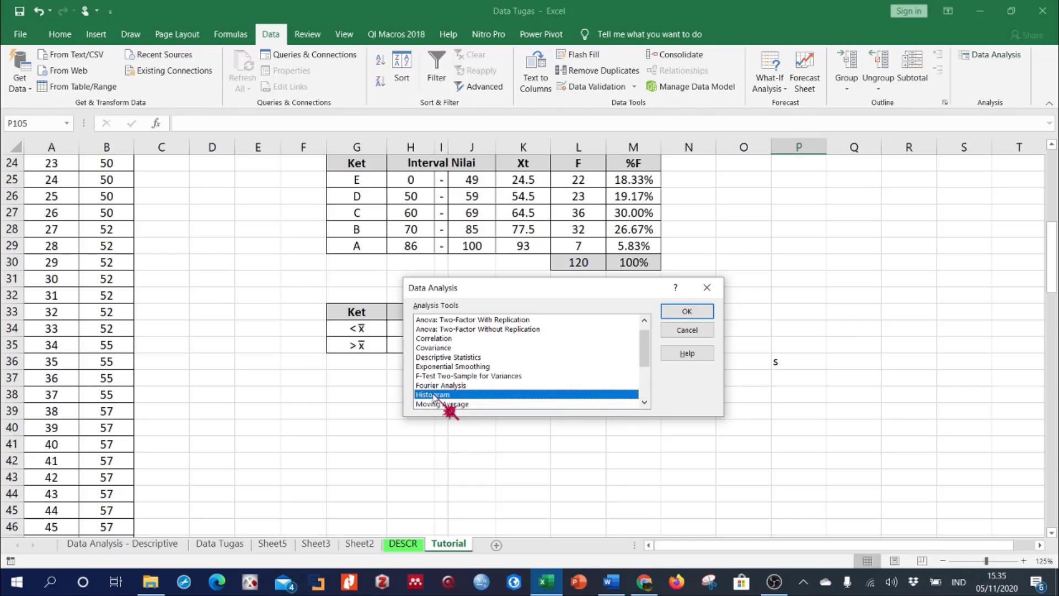
{"action": "left_click", "coordinate": [686, 312]}
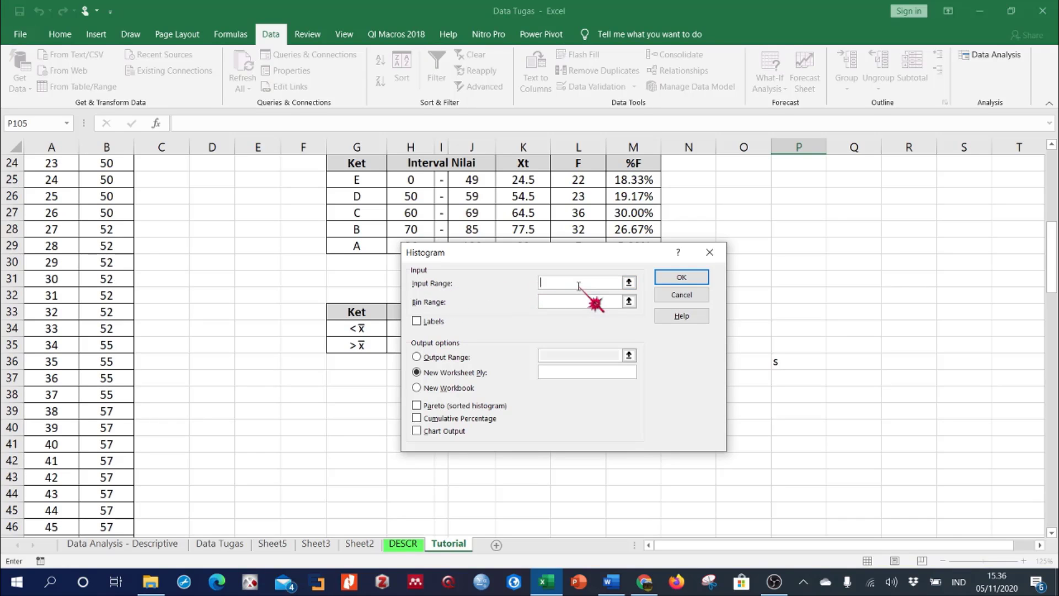
{"action": "left_click", "coordinate": [115, 296]}
{"action": "key", "text": "BackSpace"}
{"action": "key", "text": "BackSpace"}
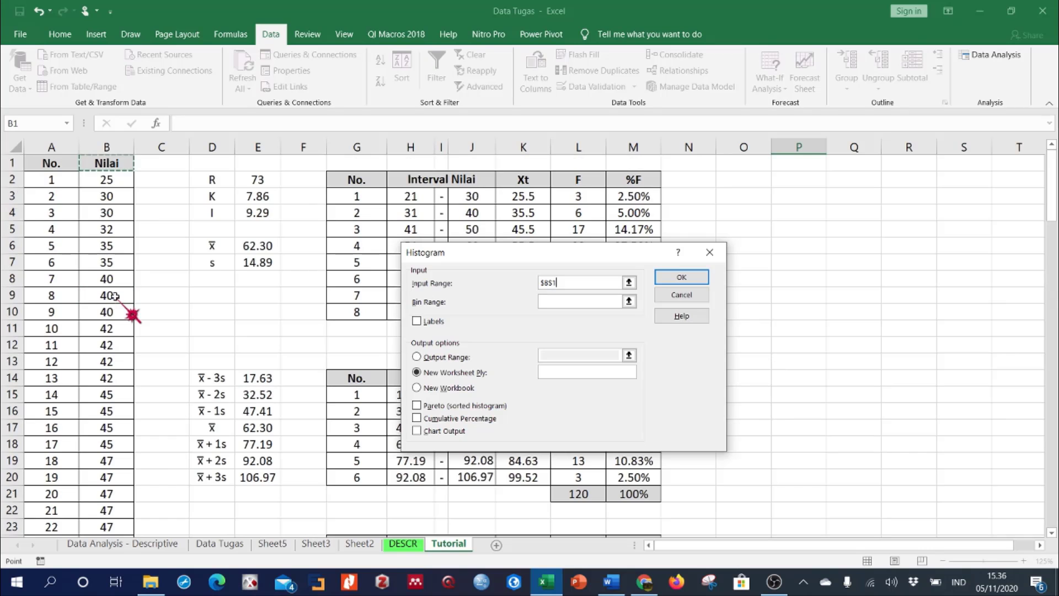
{"action": "type", "text": "2"}
{"action": "key", "text": "ctrl+shift+Down"}
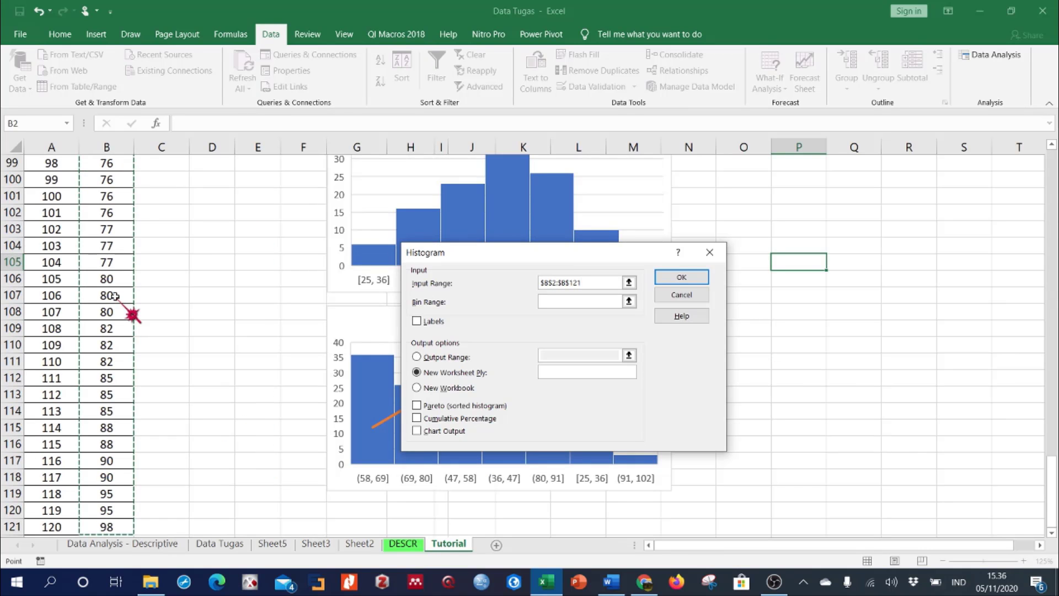
Leave the bin range empty, enable Chart Output, and generate the histogram on a new worksheet
{"action": "left_click", "coordinate": [571, 301]}
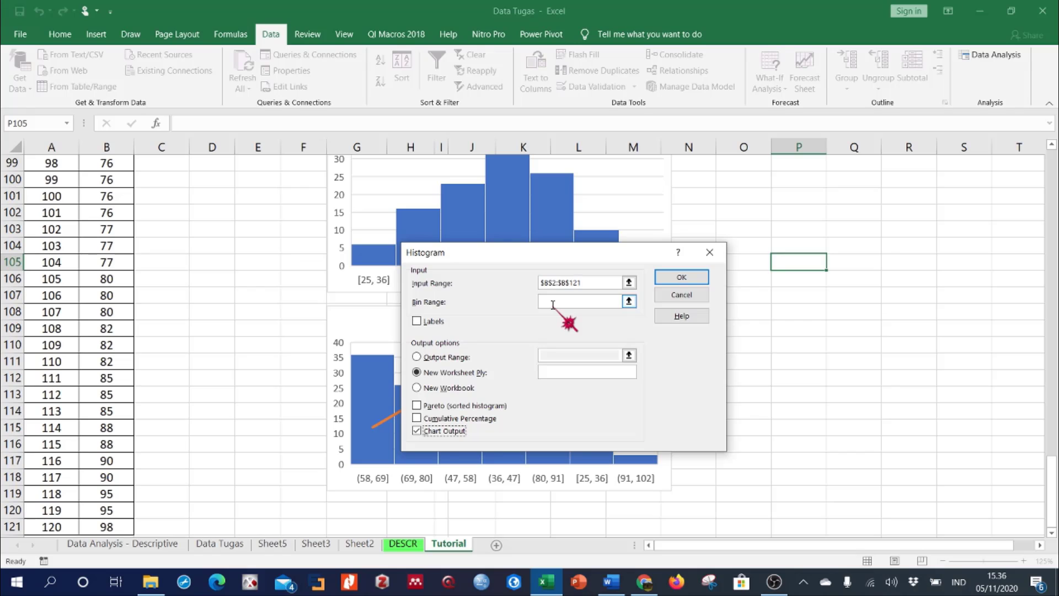
{"action": "left_click", "coordinate": [688, 278]}
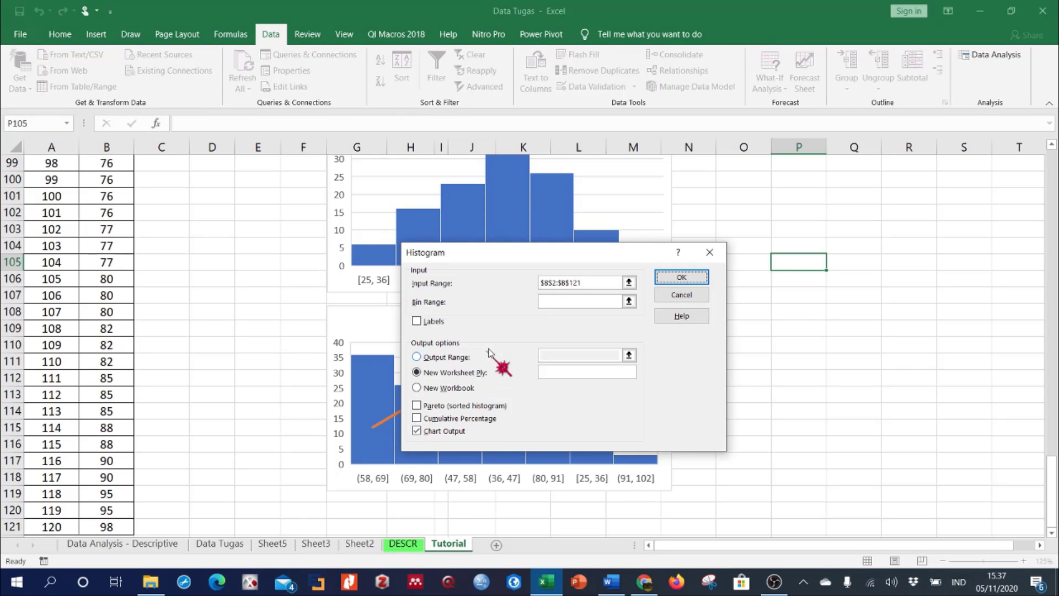
{"action": "left_click_drag", "start_coordinate": [512, 253], "coordinate": [827, 264]}
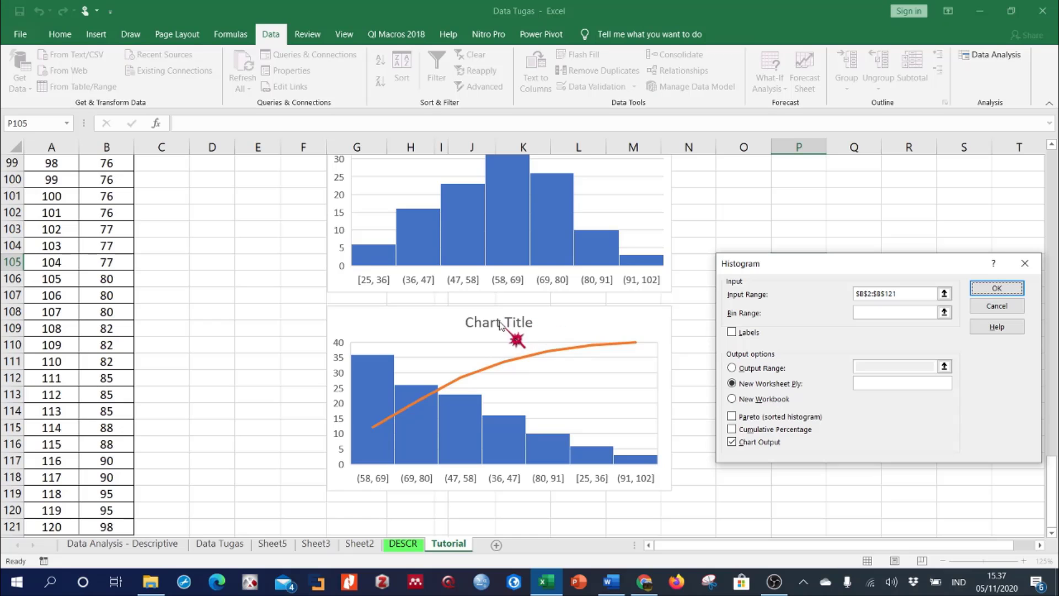
{"action": "left_click_drag", "start_coordinate": [848, 269], "coordinate": [578, 255]}
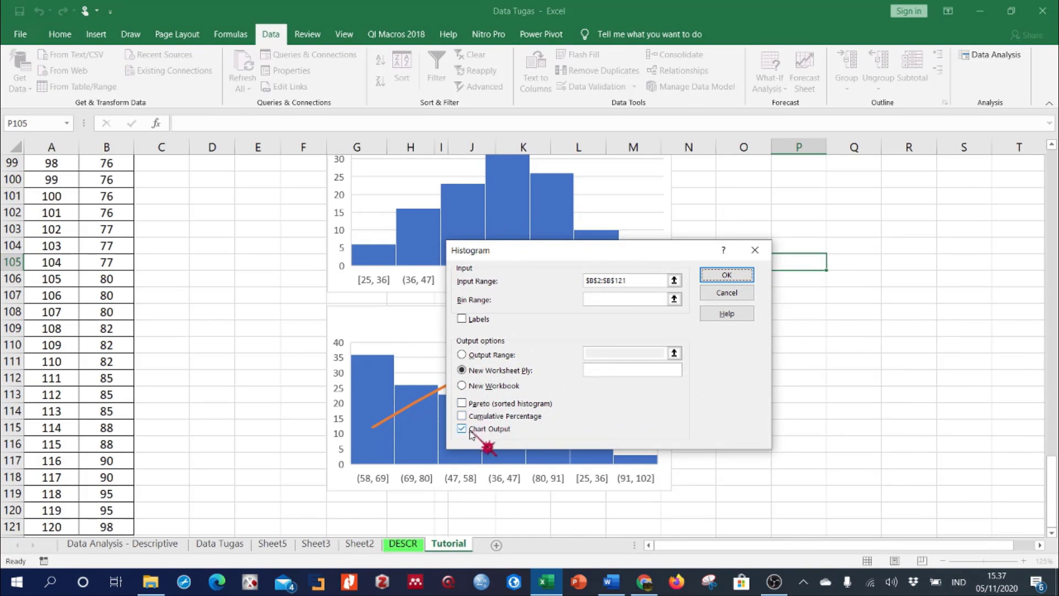
{"action": "left_click", "coordinate": [722, 274]}
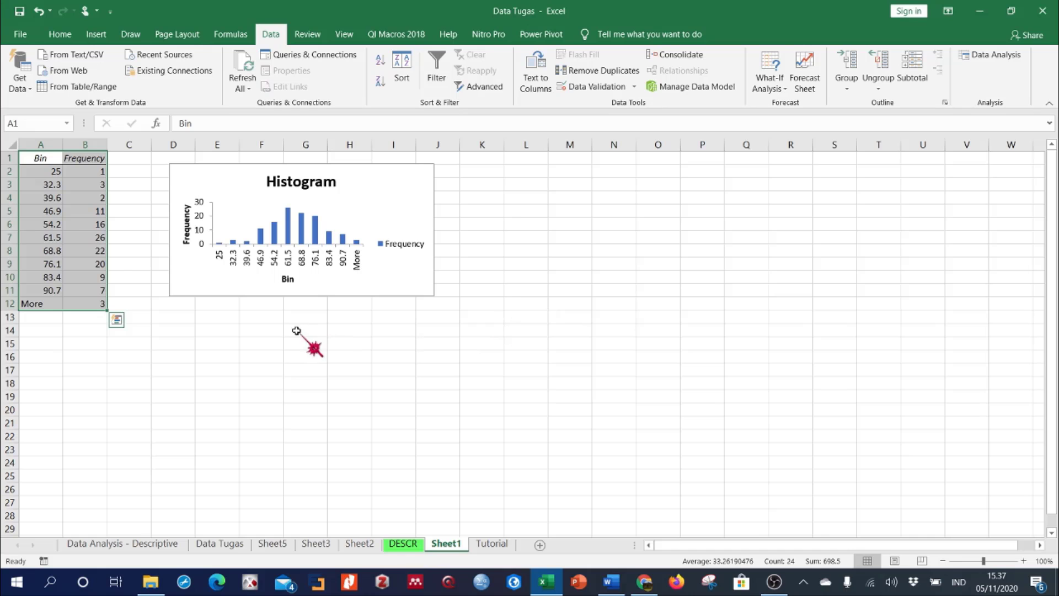
Enlarge the new histogram chart to span about columns D to L and rows 2 to 15, and delete its Frequency legend
{"action": "left_click", "coordinate": [302, 226]}
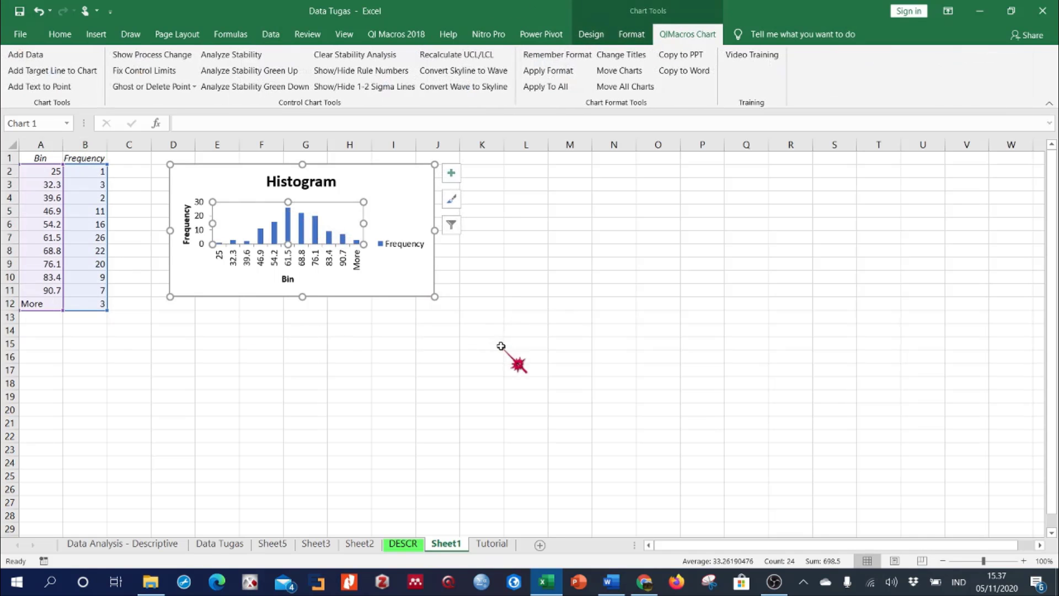
{"action": "left_click_drag", "start_coordinate": [435, 298], "coordinate": [516, 349]}
{"action": "left_click", "coordinate": [486, 277]}
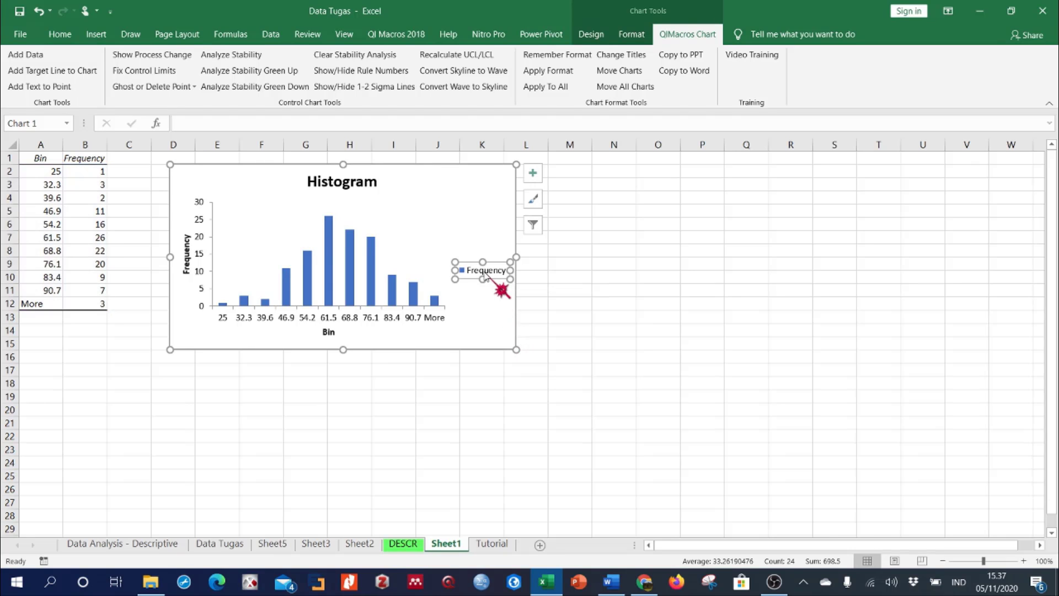
{"action": "key", "text": "Delete"}
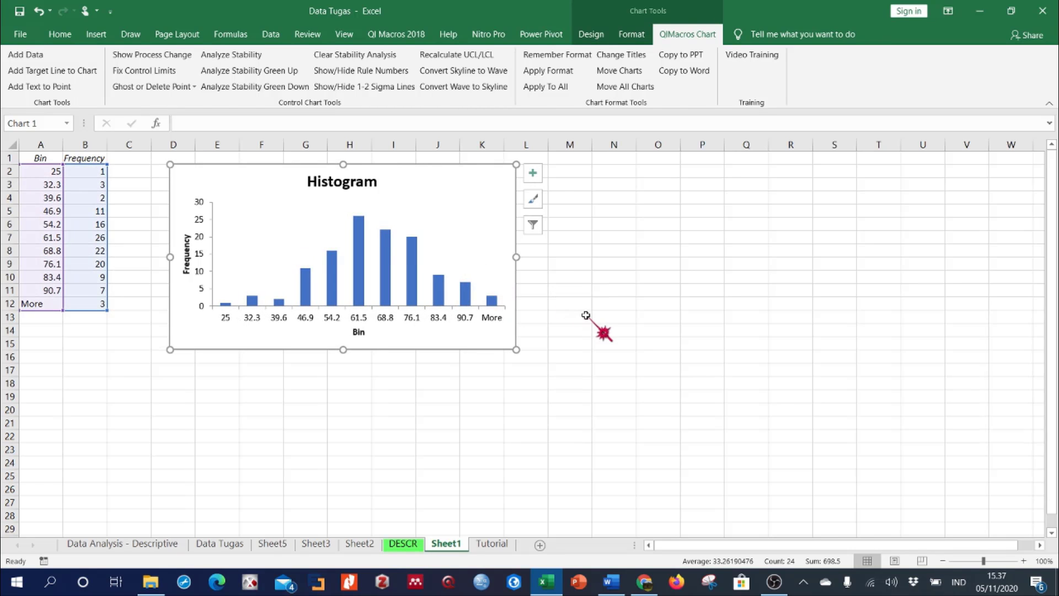
Examine the histogram's bin axis labels against the Bin table, including the More row
{"action": "left_click", "coordinate": [353, 322]}
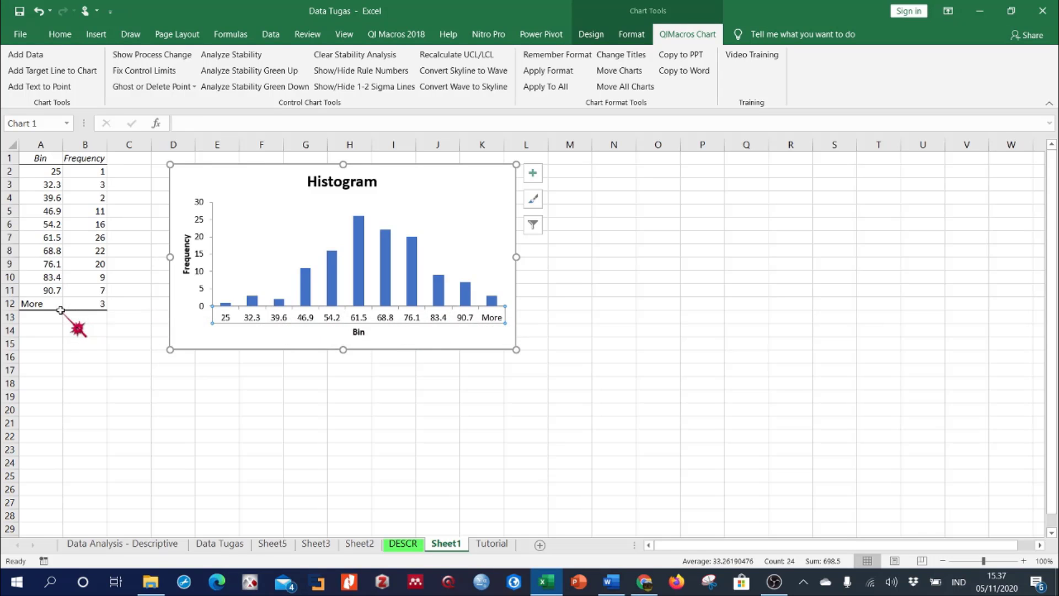
{"action": "left_click", "coordinate": [40, 304]}
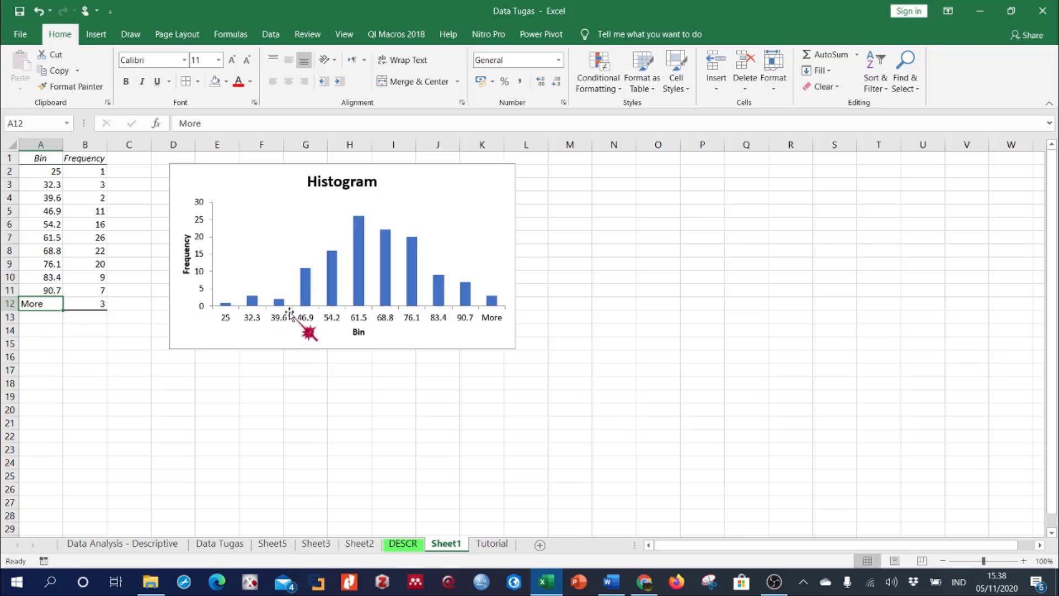
{"action": "mouse_move", "coordinate": [278, 303]}
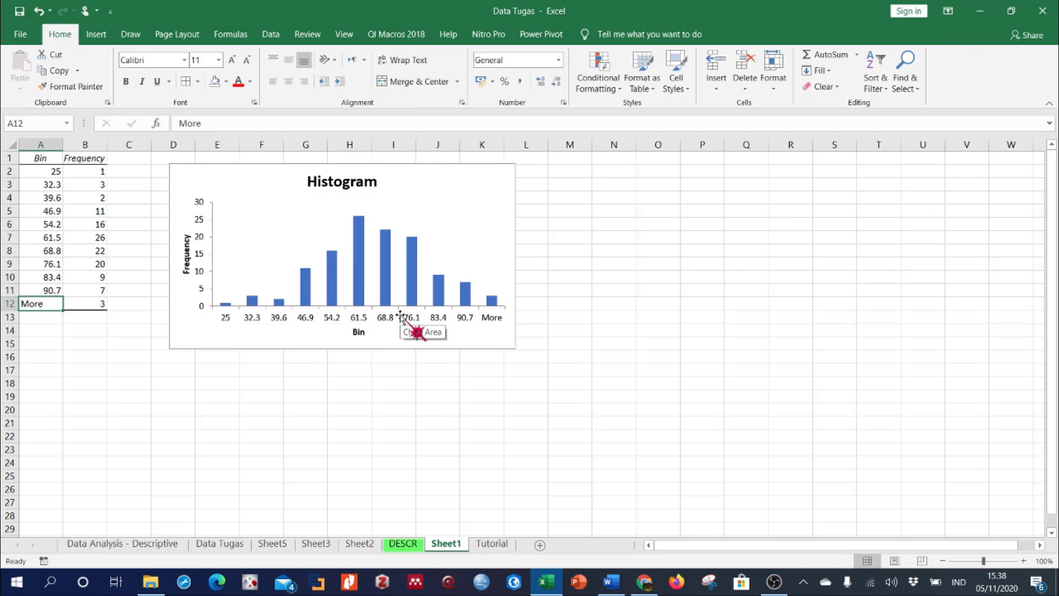
{"action": "left_click", "coordinate": [76, 370]}
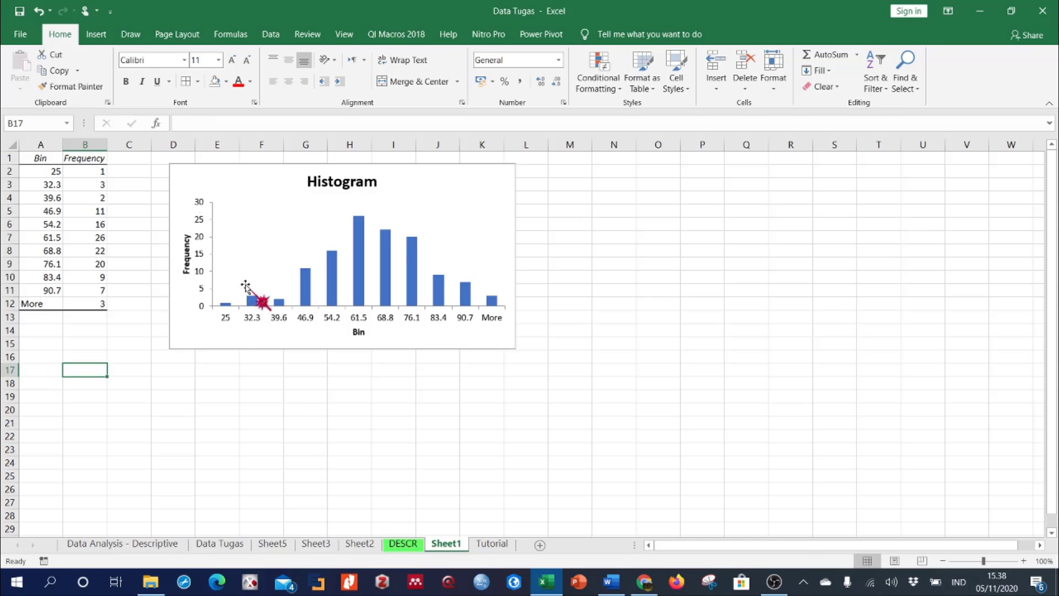
Compare the histogram on Sheet1 with the histogram and Pareto chart on the Tutorial sheet
{"action": "left_click", "coordinate": [96, 35]}
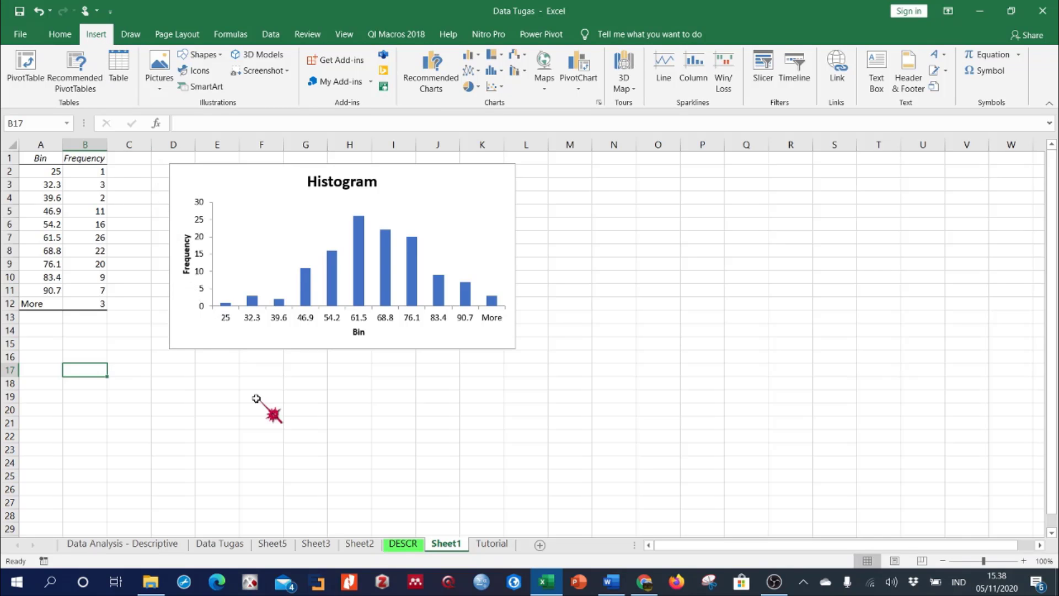
{"action": "left_click", "coordinate": [497, 545]}
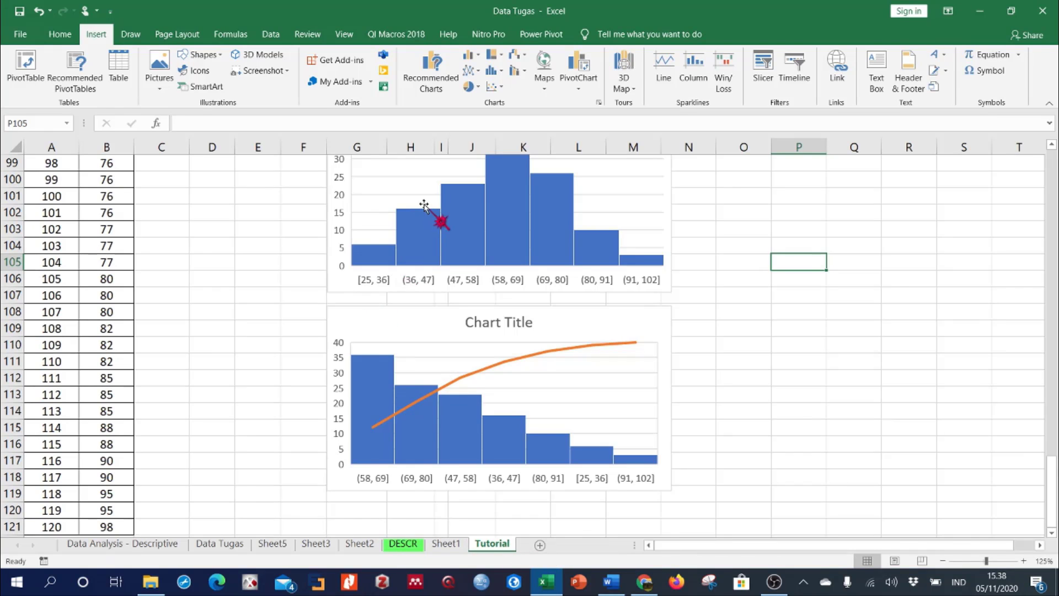
{"action": "mouse_move", "coordinate": [466, 226]}
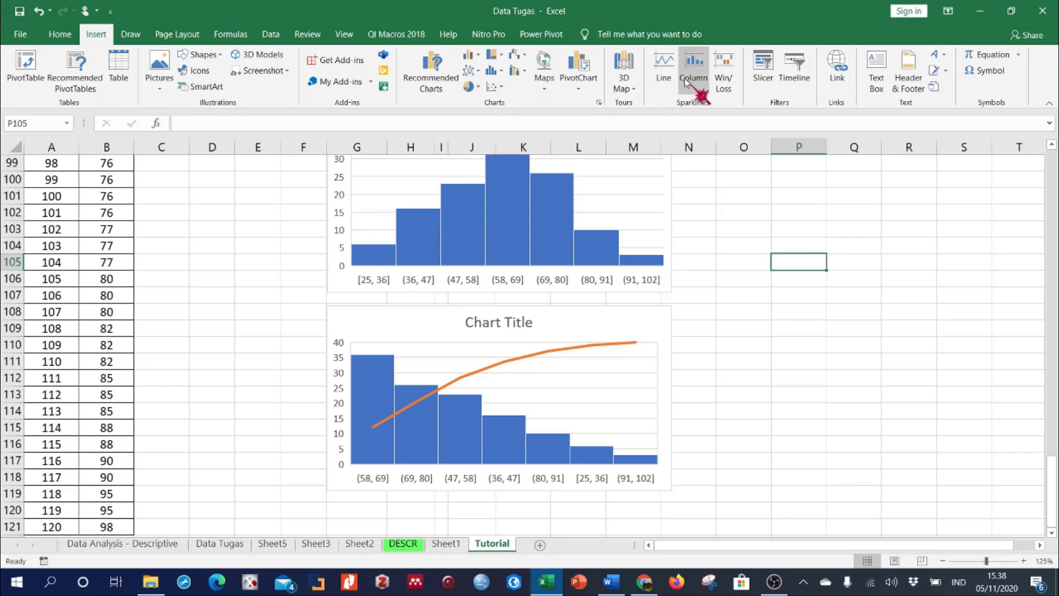
{"action": "left_click", "coordinate": [274, 36]}
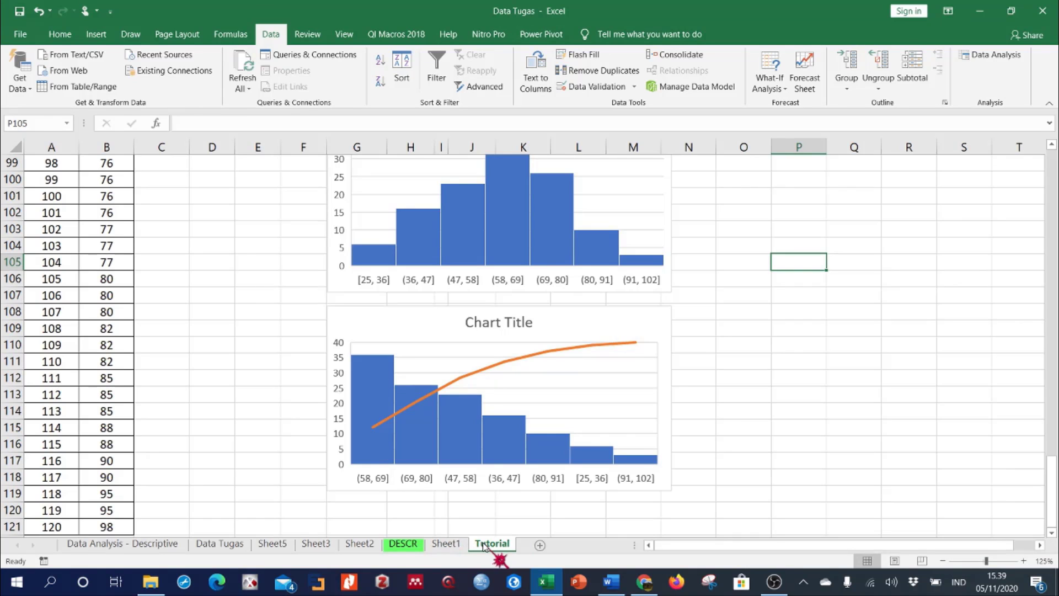
{"action": "left_click", "coordinate": [445, 543]}
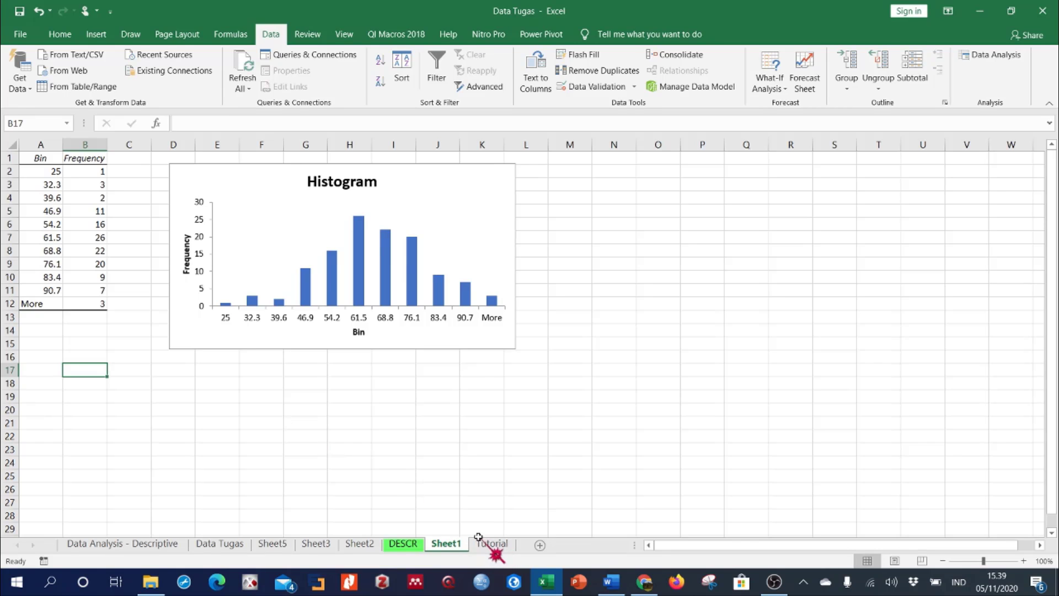
Review the bars and bin intervals of the histogram on Sheet1 again
{"action": "left_click", "coordinate": [45, 347]}
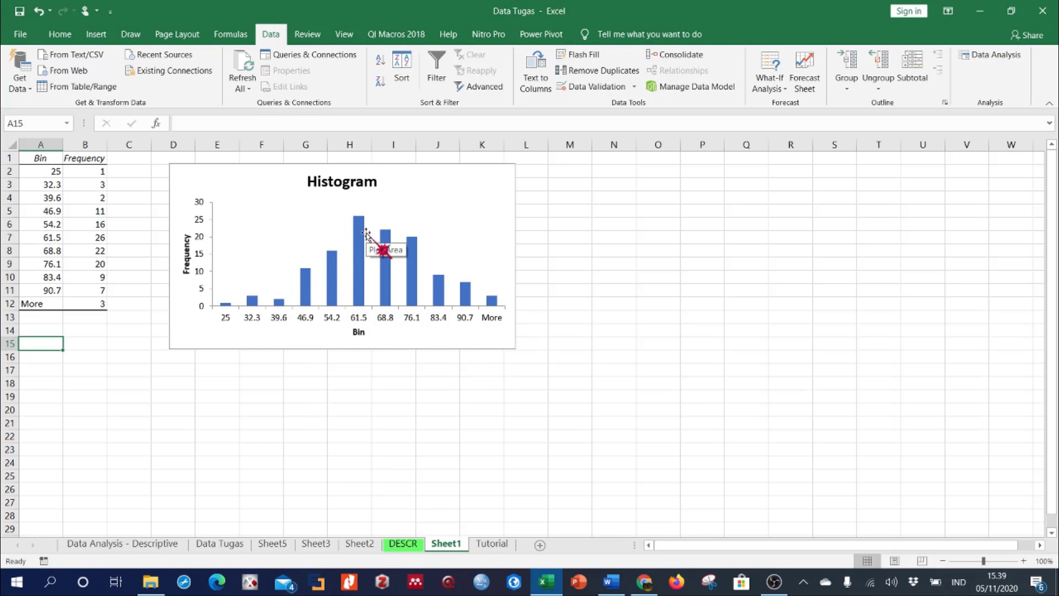
{"action": "left_click", "coordinate": [236, 168]}
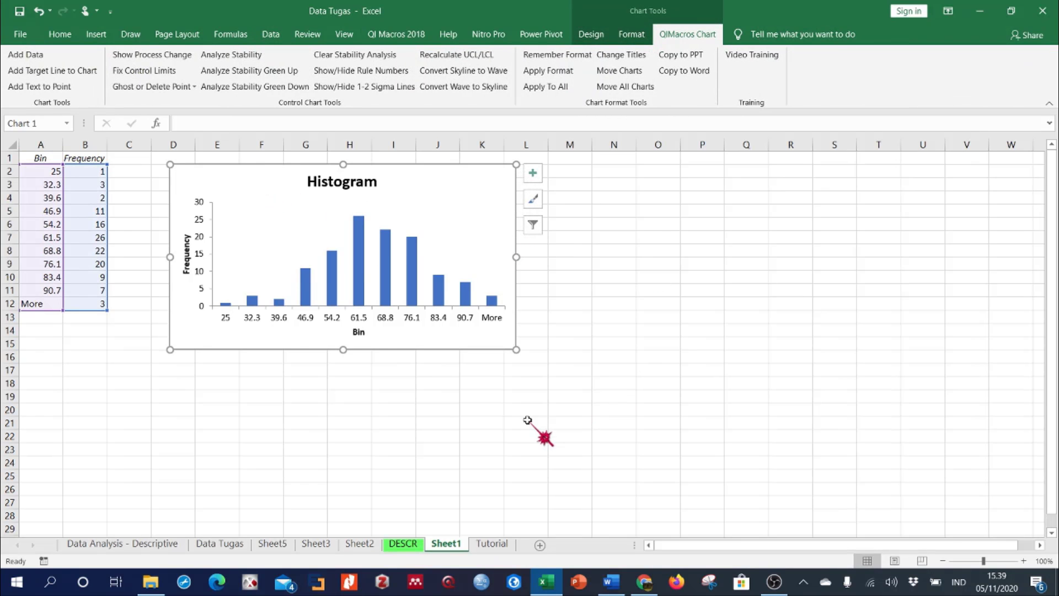
{"action": "left_click", "coordinate": [319, 423]}
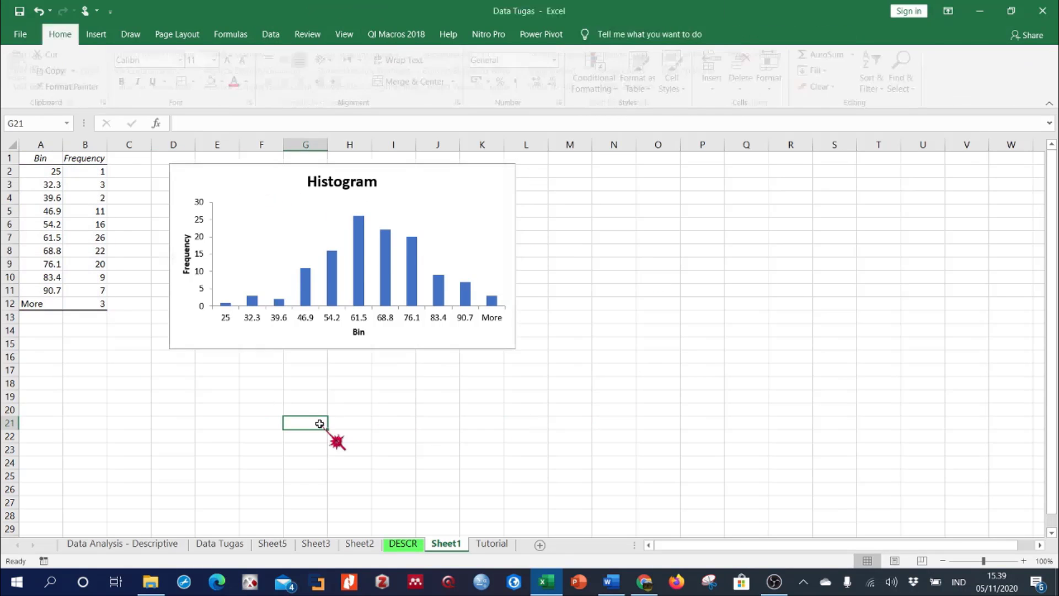
{"action": "left_click", "coordinate": [58, 371]}
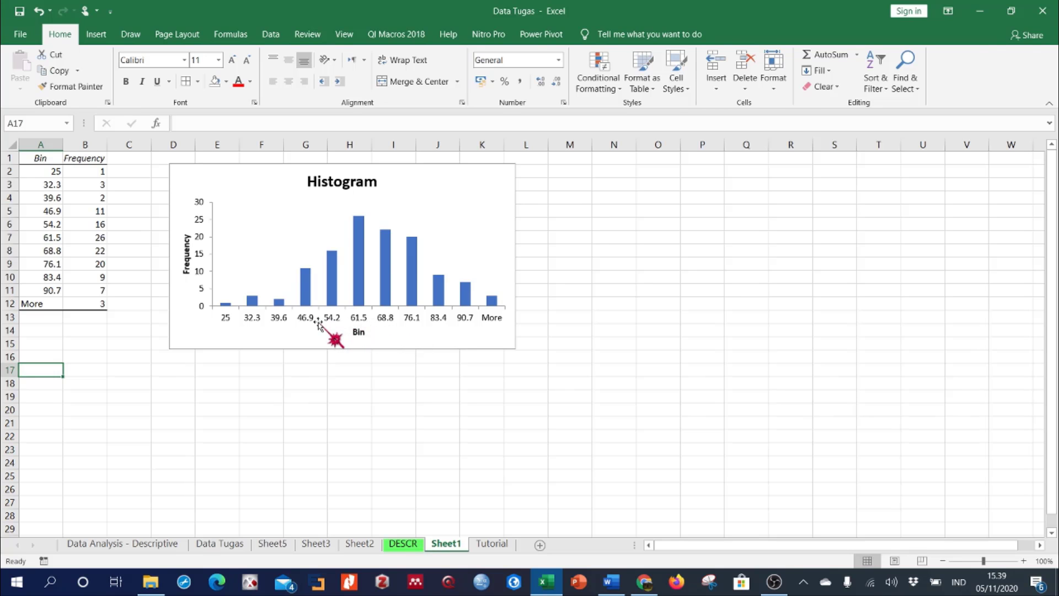
{"action": "left_click", "coordinate": [282, 323]}
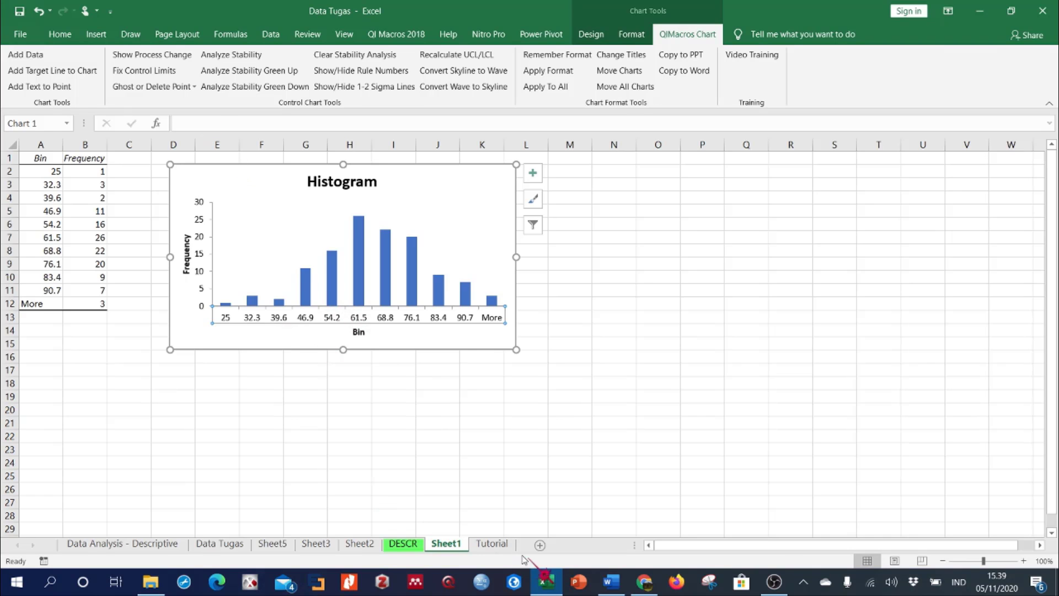
Start the Data Analysis Histogram tool on the Tutorial sheet and move its dialog clear of the interval tables
{"action": "left_click", "coordinate": [493, 544]}
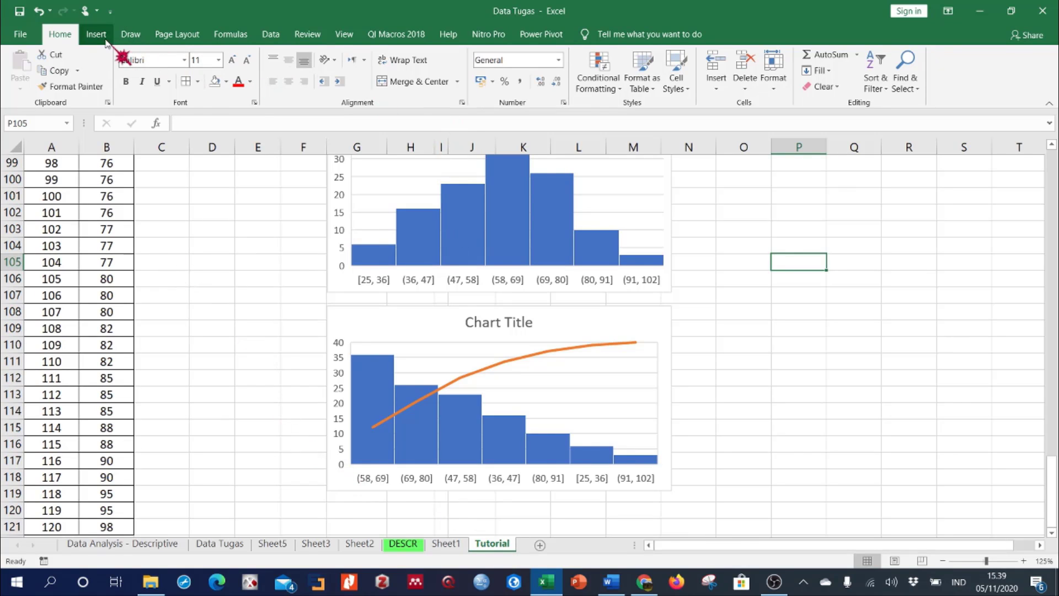
{"action": "left_click", "coordinate": [268, 37]}
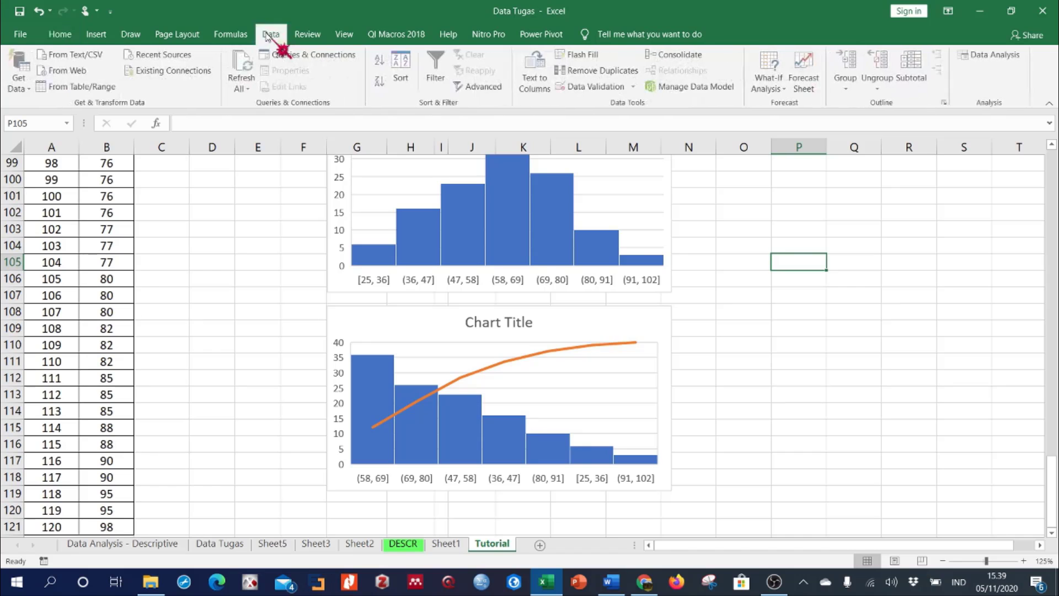
{"action": "left_click", "coordinate": [1002, 59]}
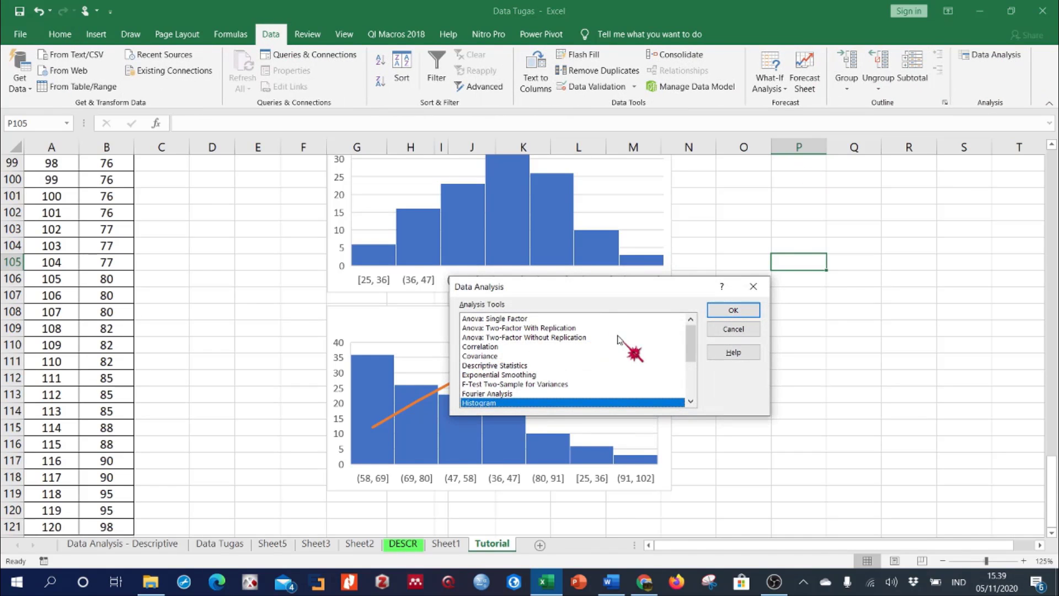
{"action": "left_click", "coordinate": [731, 311]}
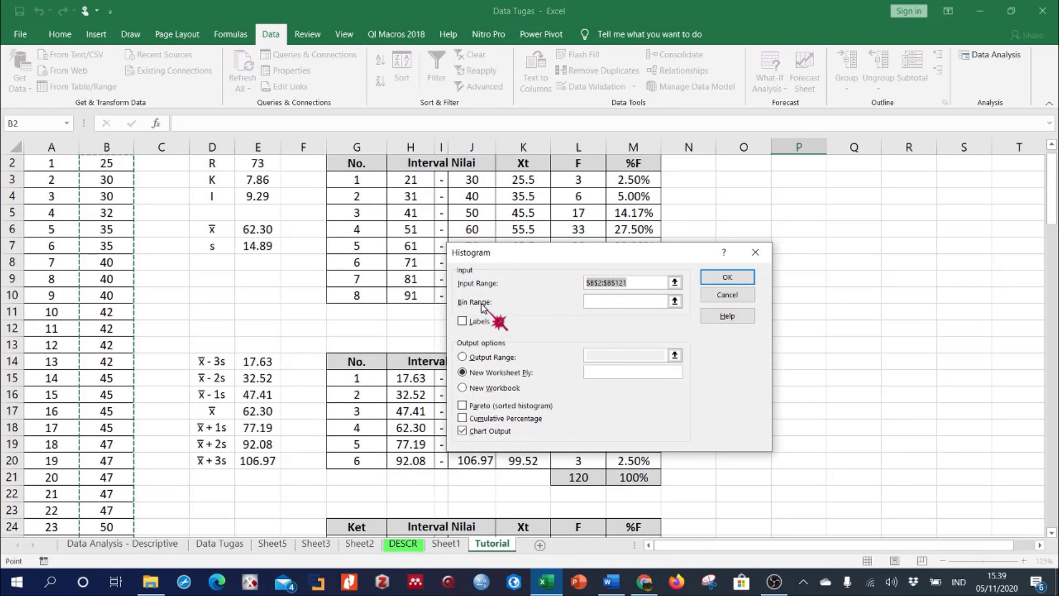
{"action": "left_click", "coordinate": [606, 302]}
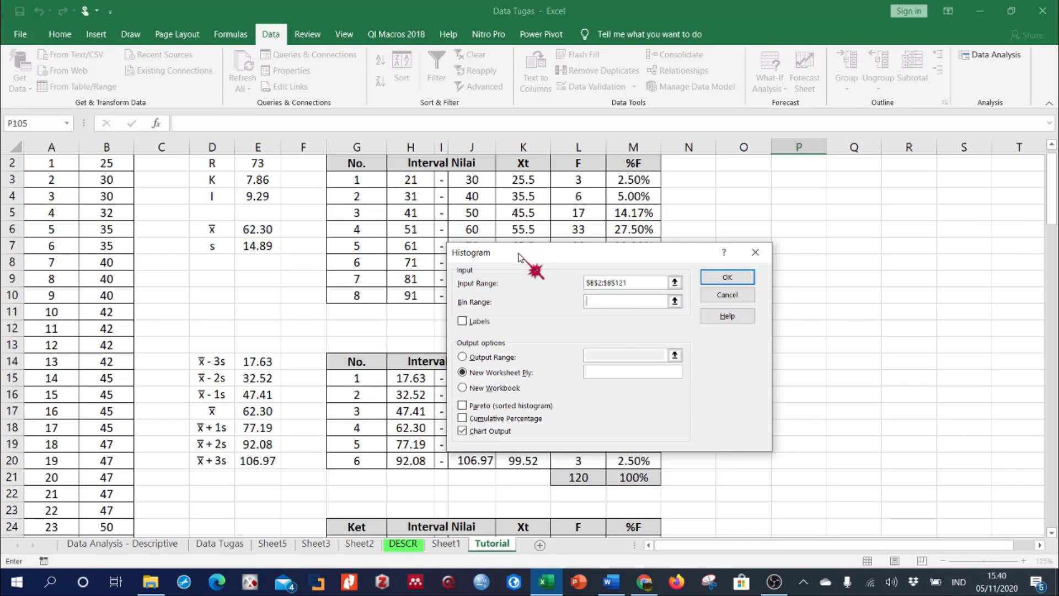
{"action": "left_click_drag", "start_coordinate": [518, 256], "coordinate": [754, 241]}
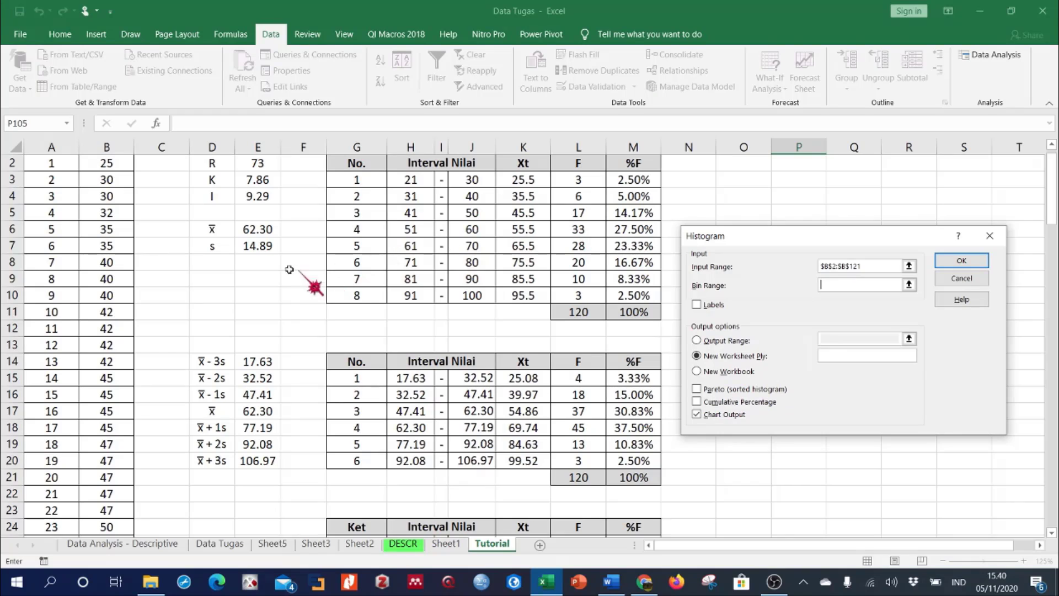
{"action": "scroll", "coordinate": [258, 277], "scroll_direction": "up", "scroll_amount": 1}
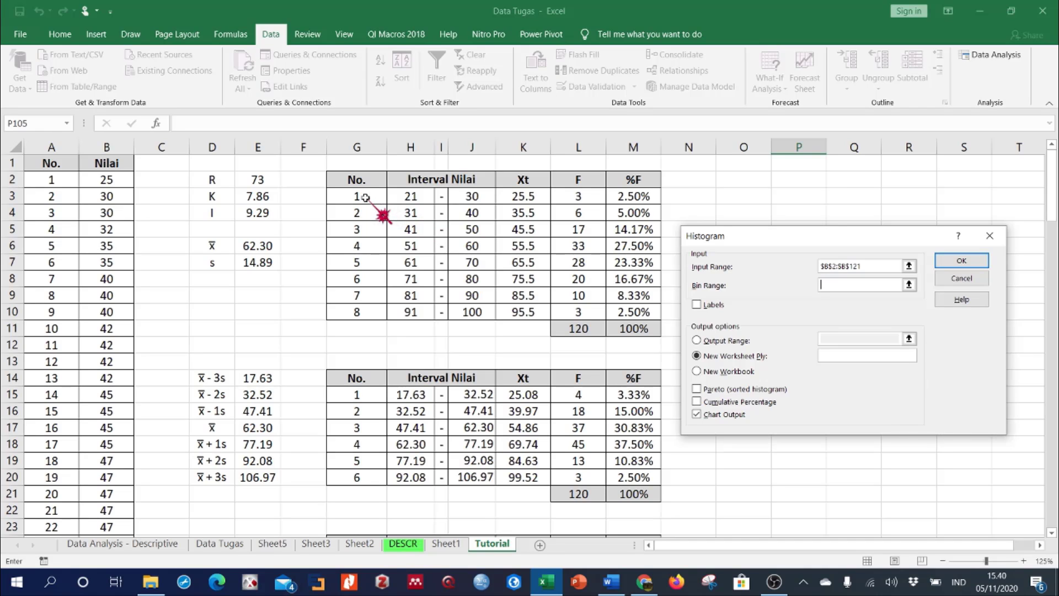
{"action": "left_click", "coordinate": [226, 183]}
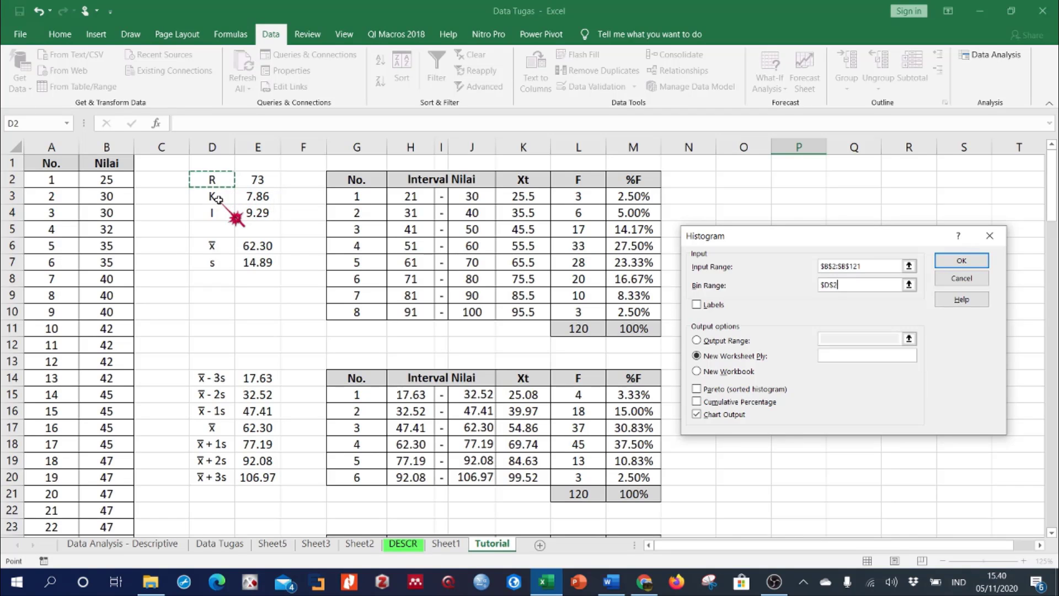
{"action": "left_click", "coordinate": [218, 199]}
{"action": "left_click", "coordinate": [217, 213]}
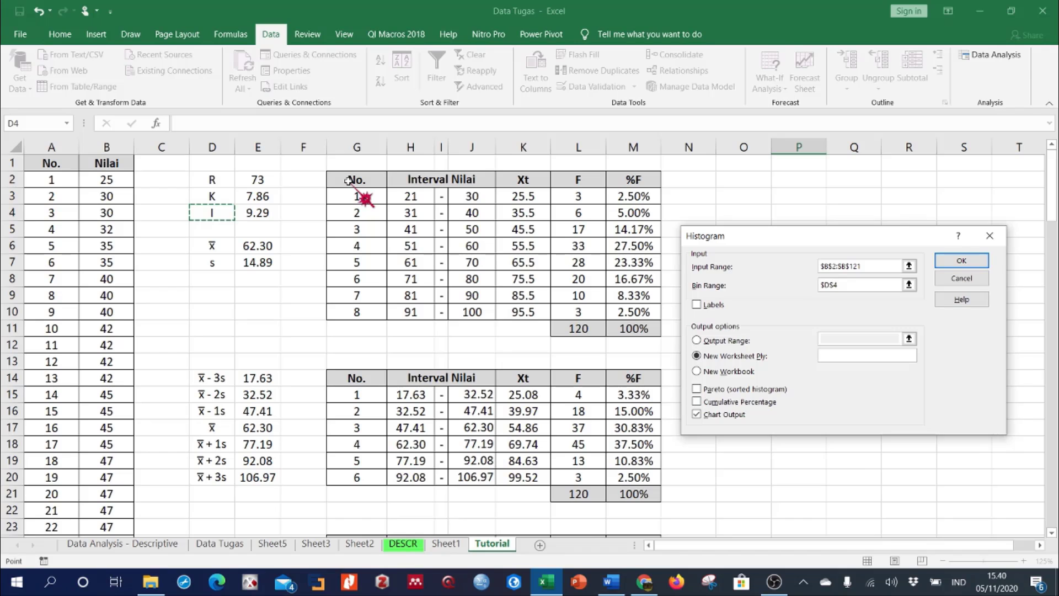
{"action": "mouse_move", "coordinate": [347, 181]}
{"action": "left_mouse_down"}
{"action": "mouse_move", "coordinate": [408, 278]}
{"action": "mouse_move", "coordinate": [520, 312]}
{"action": "mouse_move", "coordinate": [639, 330]}
{"action": "mouse_move", "coordinate": [524, 246]}
{"action": "mouse_move", "coordinate": [366, 198]}
{"action": "mouse_move", "coordinate": [357, 177]}
{"action": "left_mouse_up"}
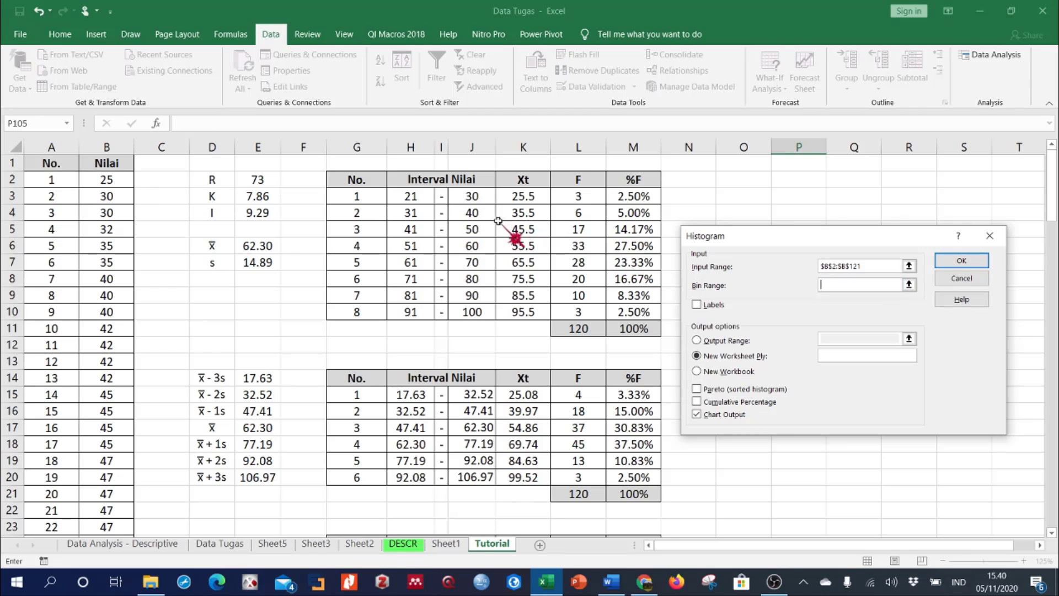
Set the bin range to the upper interval limits $J$3:$J$10 and generate the histogram with its chart on a new worksheet
{"action": "left_click_drag", "start_coordinate": [475, 196], "coordinate": [478, 311]}
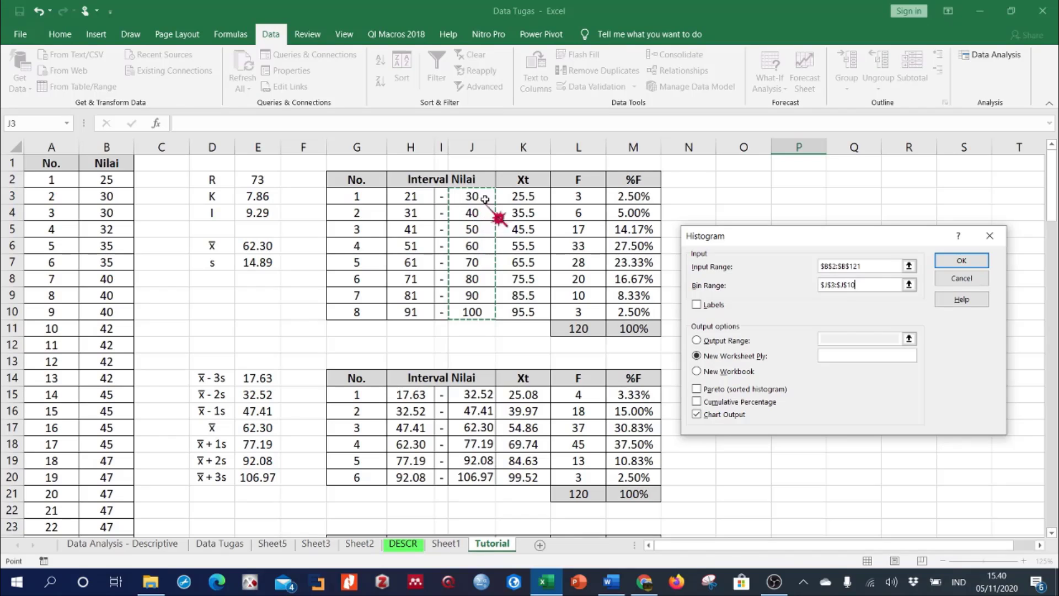
{"action": "left_click", "coordinate": [861, 282]}
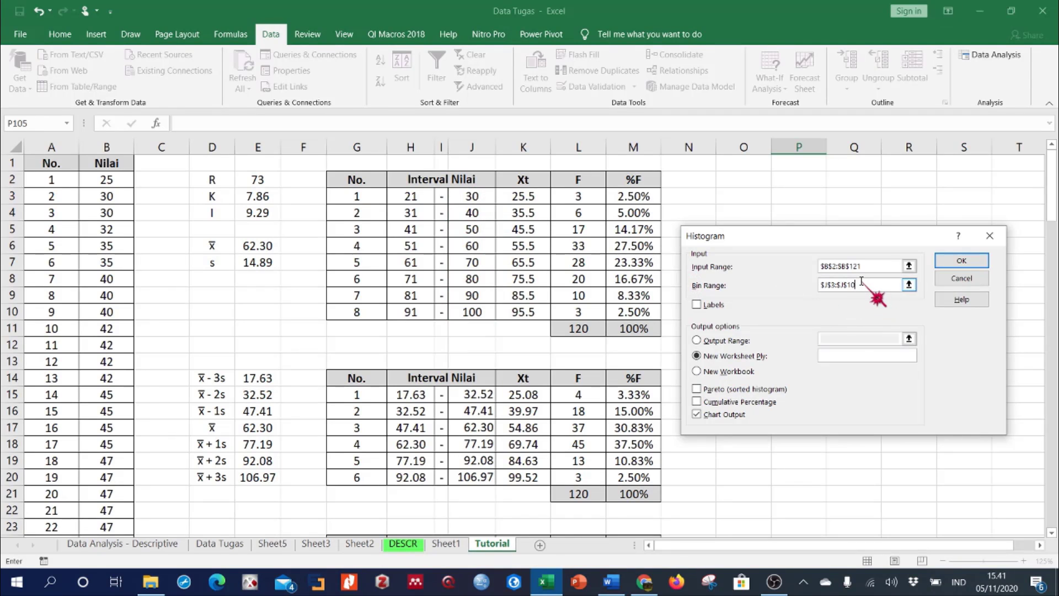
{"action": "left_click", "coordinate": [962, 262]}
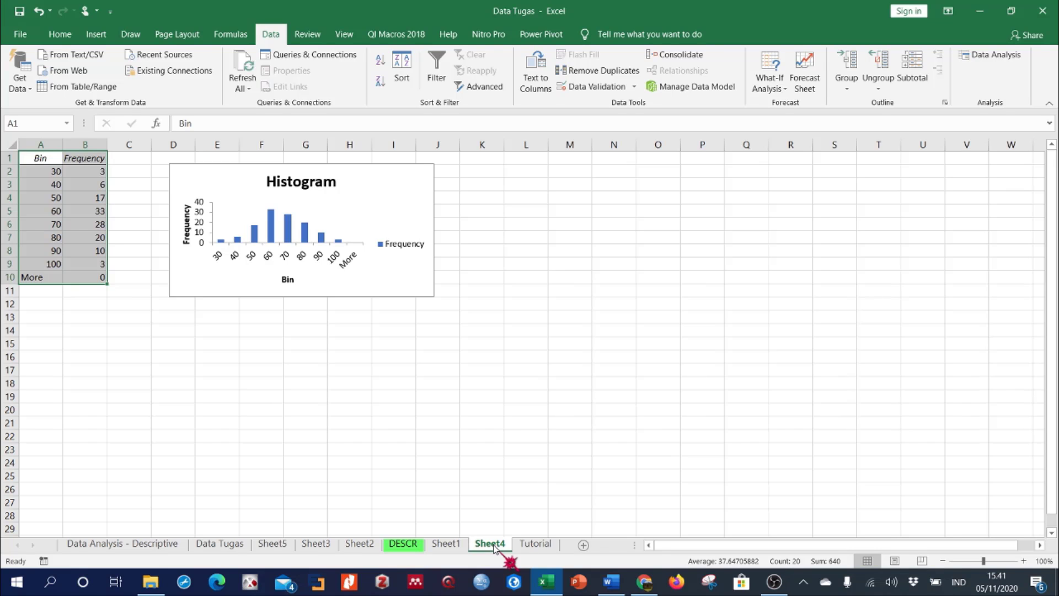
Enlarge the histogram chart on Sheet4 to about columns D to L, delete its Frequency legend, and return to the Tutorial sheet
{"action": "left_click", "coordinate": [535, 545]}
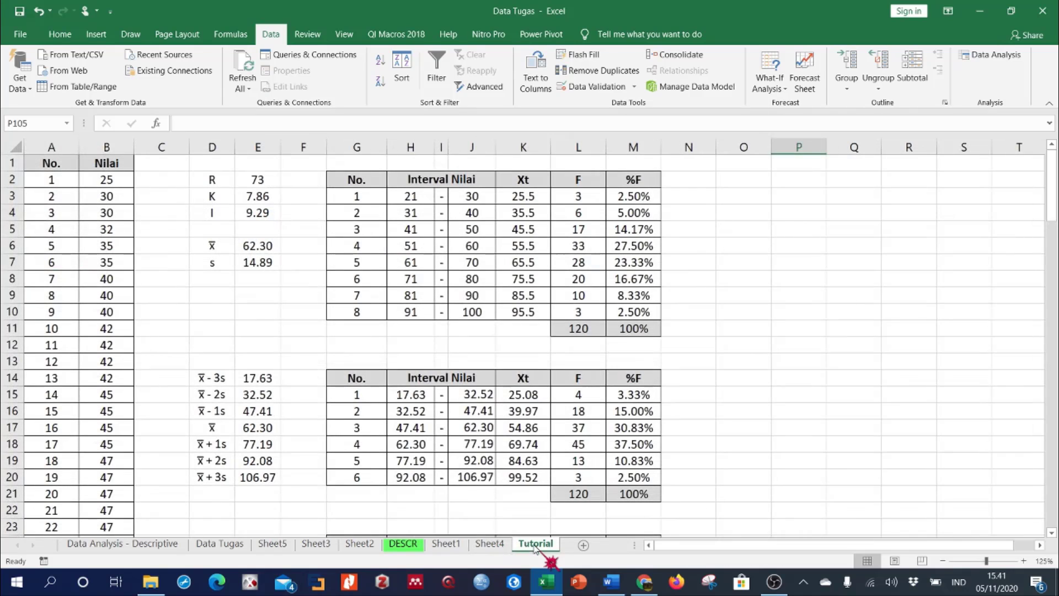
{"action": "left_click", "coordinate": [491, 544]}
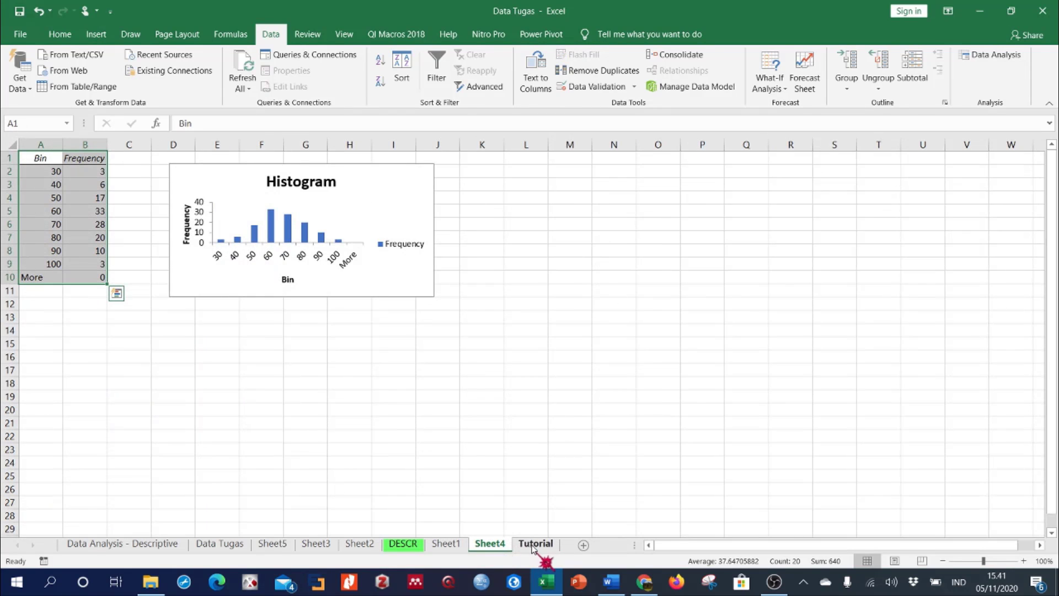
{"action": "left_click", "coordinate": [391, 293]}
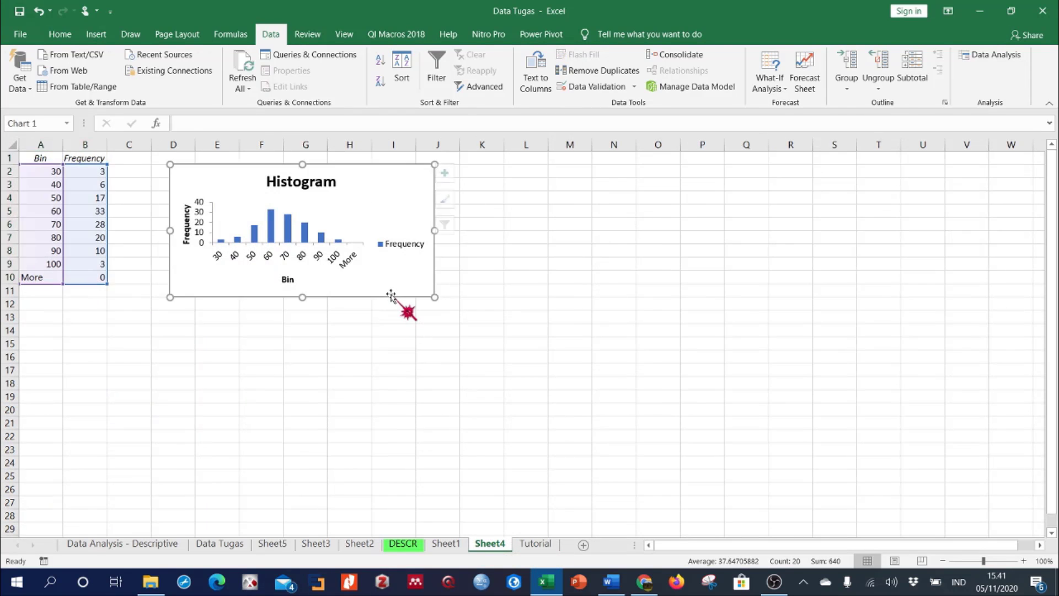
{"action": "left_click_drag", "start_coordinate": [433, 297], "coordinate": [538, 369]}
{"action": "left_click", "coordinate": [511, 281]}
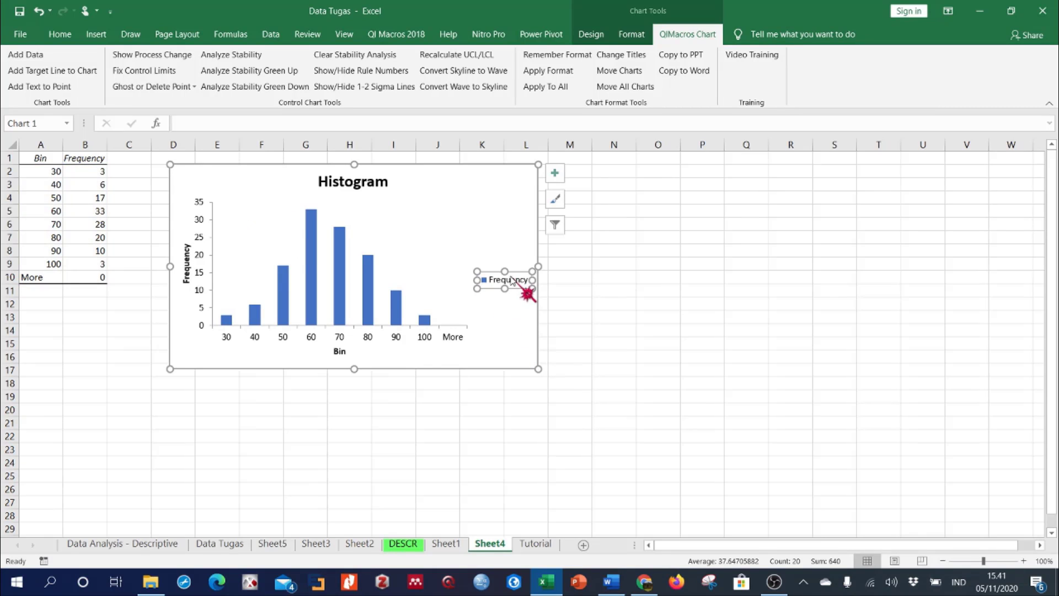
{"action": "key", "text": "Delete"}
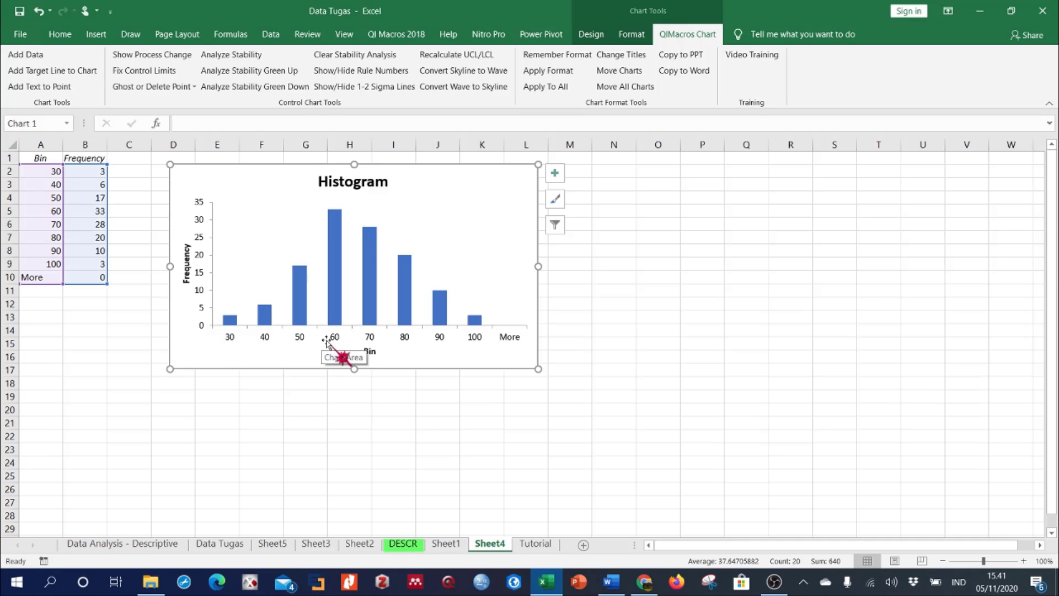
{"action": "left_click", "coordinate": [231, 319]}
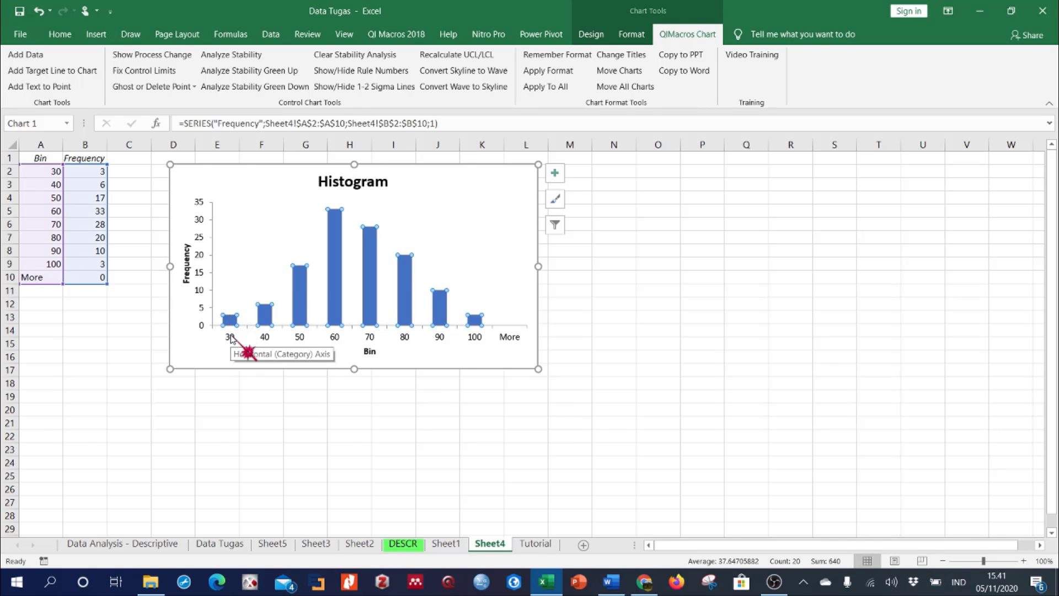
{"action": "left_click", "coordinate": [231, 338]}
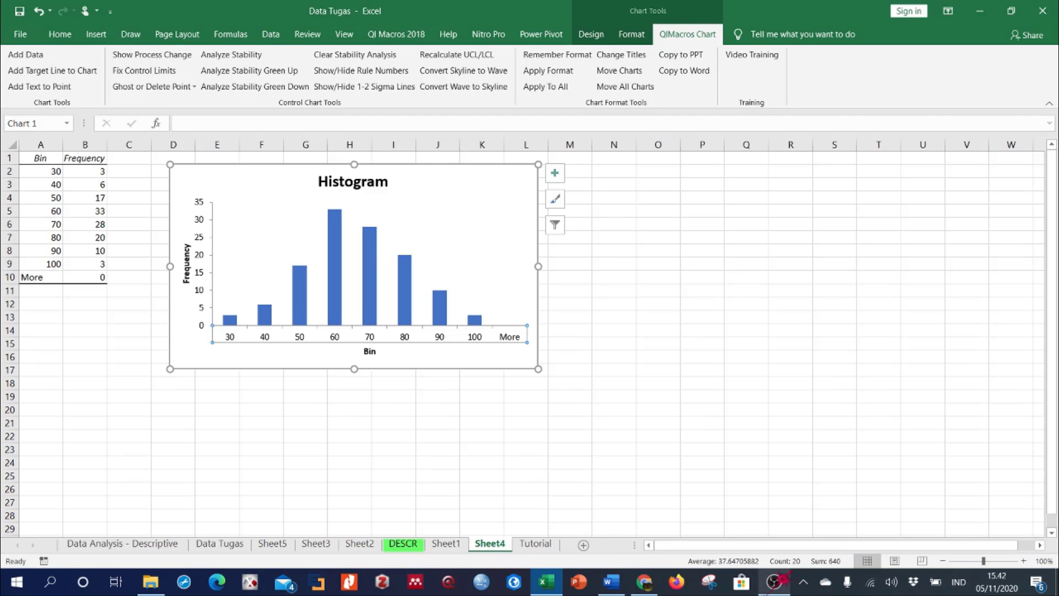
{"action": "left_click", "coordinate": [535, 544]}
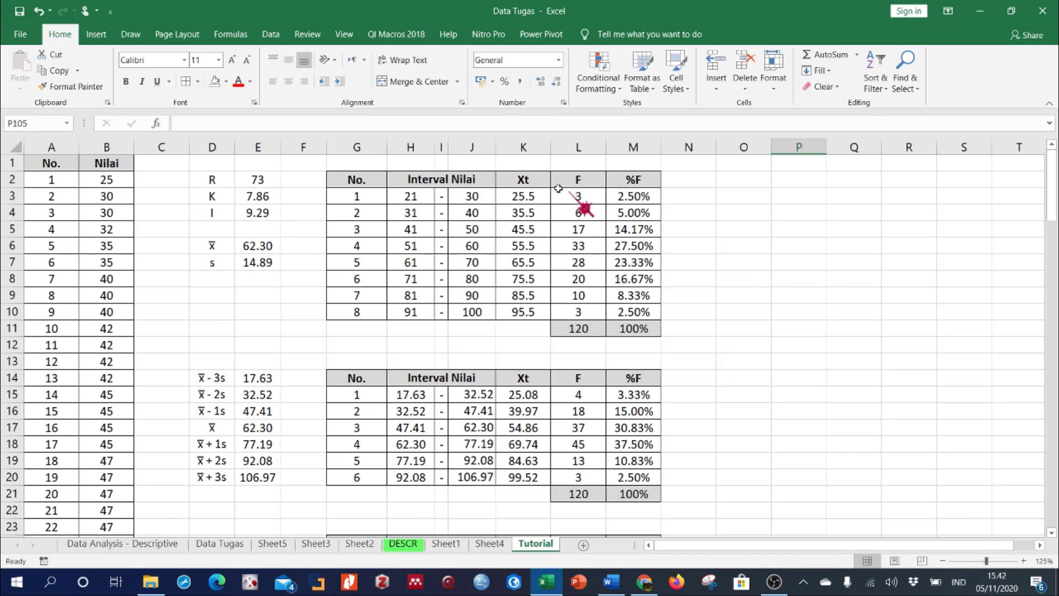
{"action": "left_click", "coordinate": [96, 33]}
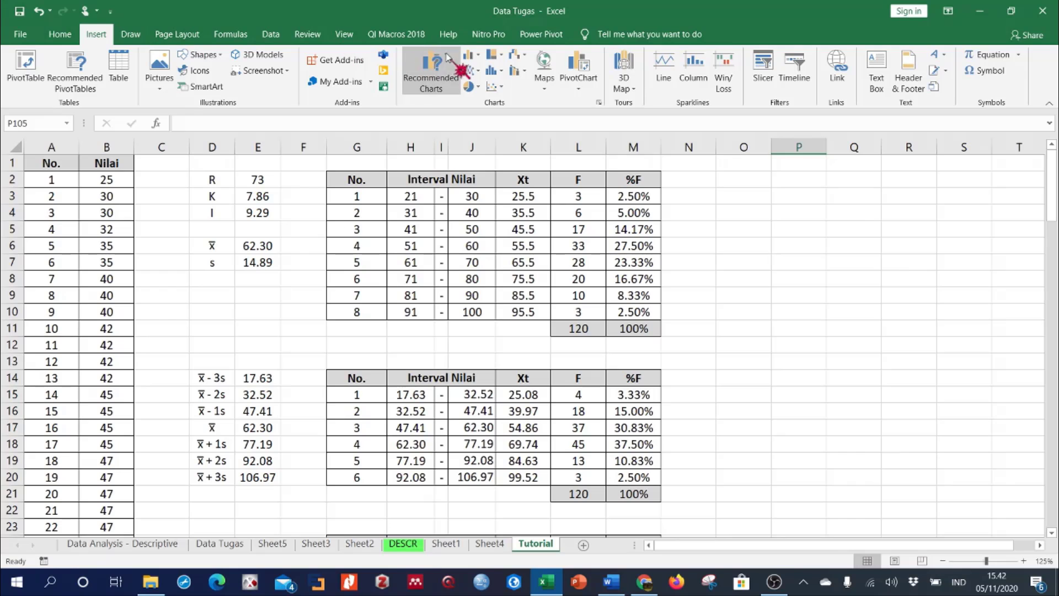
{"action": "left_click", "coordinate": [477, 57]}
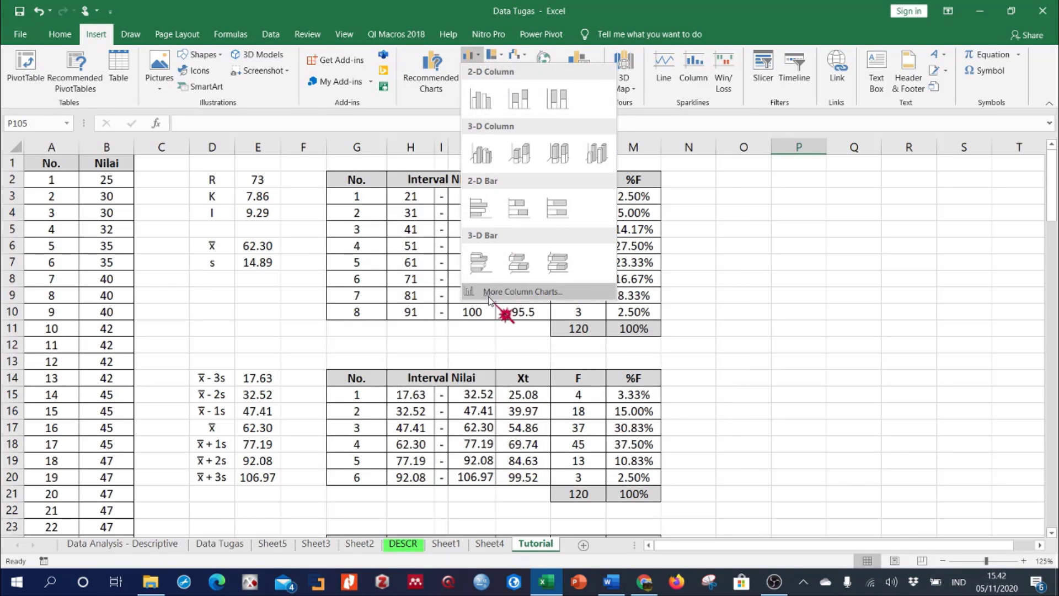
{"action": "left_click", "coordinate": [482, 101]}
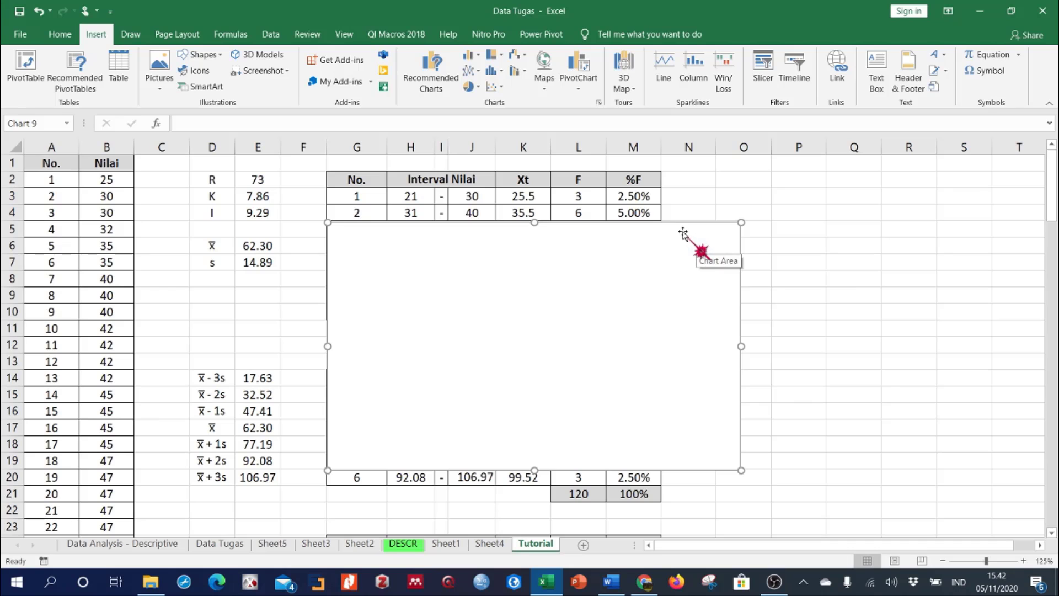
{"action": "key", "text": "Delete"}
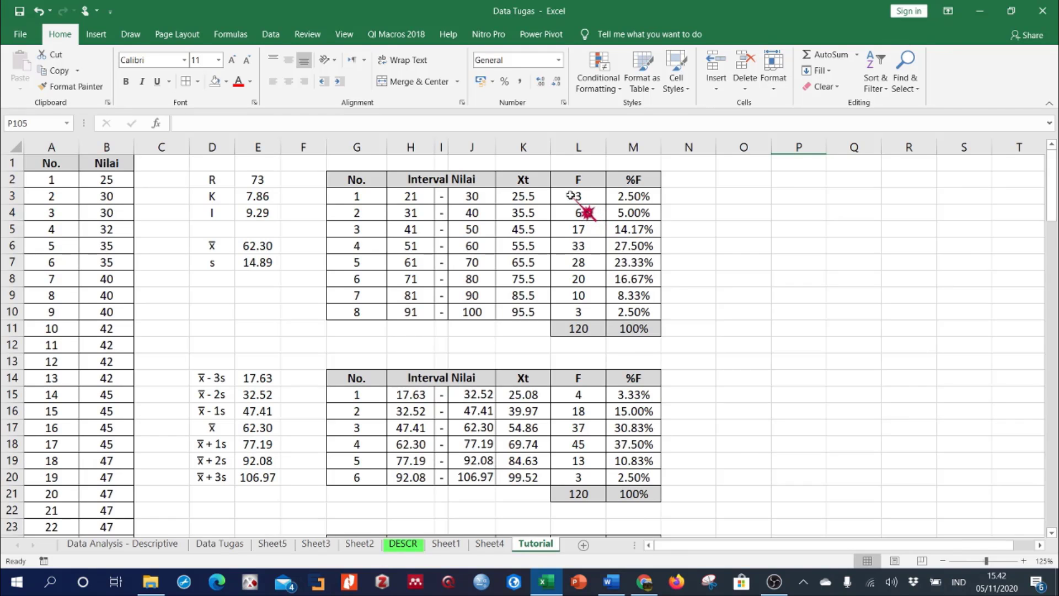
Select the Xt and F values in K3:L10 of the first interval table as chart data
{"action": "left_click_drag", "start_coordinate": [571, 196], "coordinate": [567, 307]}
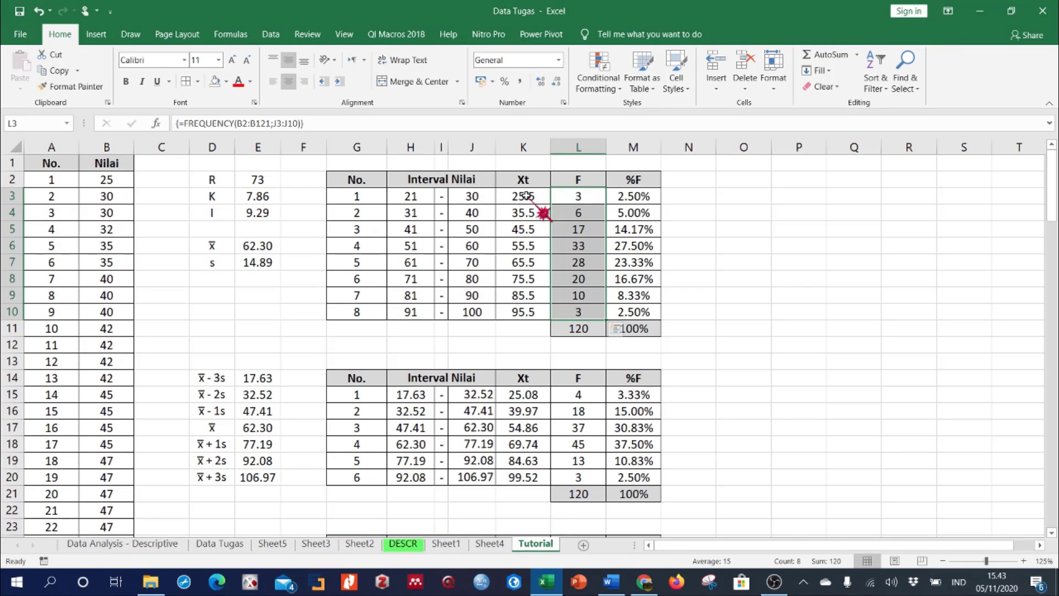
{"action": "left_click_drag", "start_coordinate": [525, 195], "coordinate": [526, 272]}
{"action": "key", "text": "shift+Down"}
{"action": "key", "text": "shift+Down"}
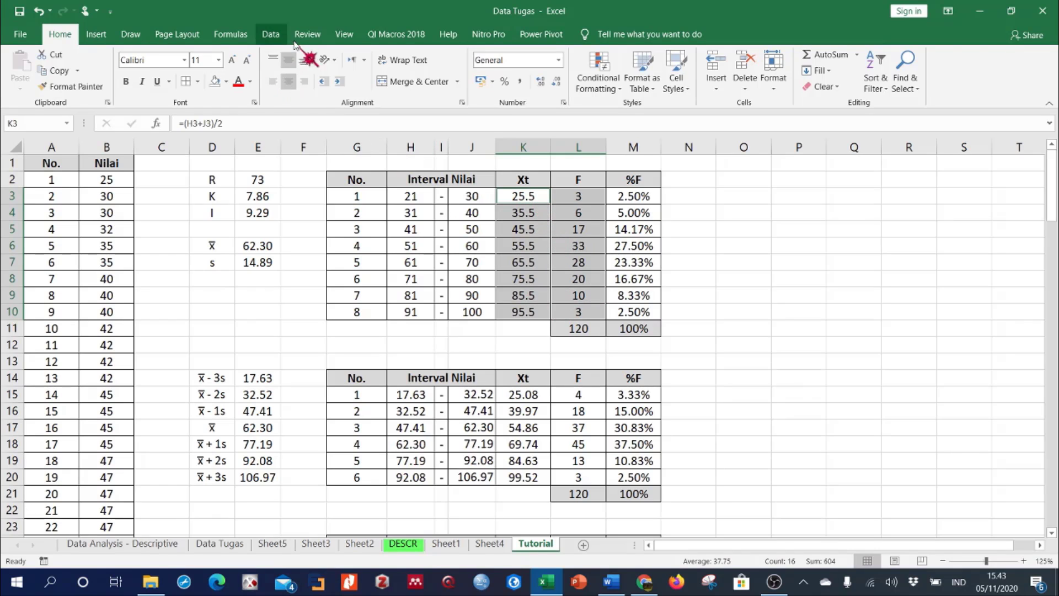
Try a default 2-D clustered column chart of the selected data, removing its Xt series before discarding the chart
{"action": "left_click", "coordinate": [96, 35]}
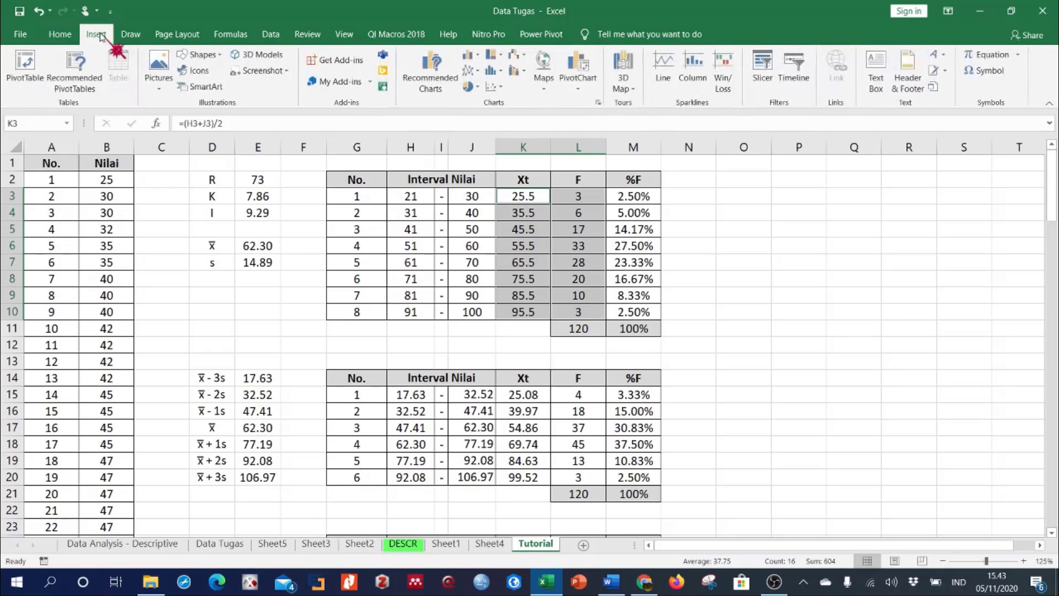
{"action": "left_click", "coordinate": [469, 55]}
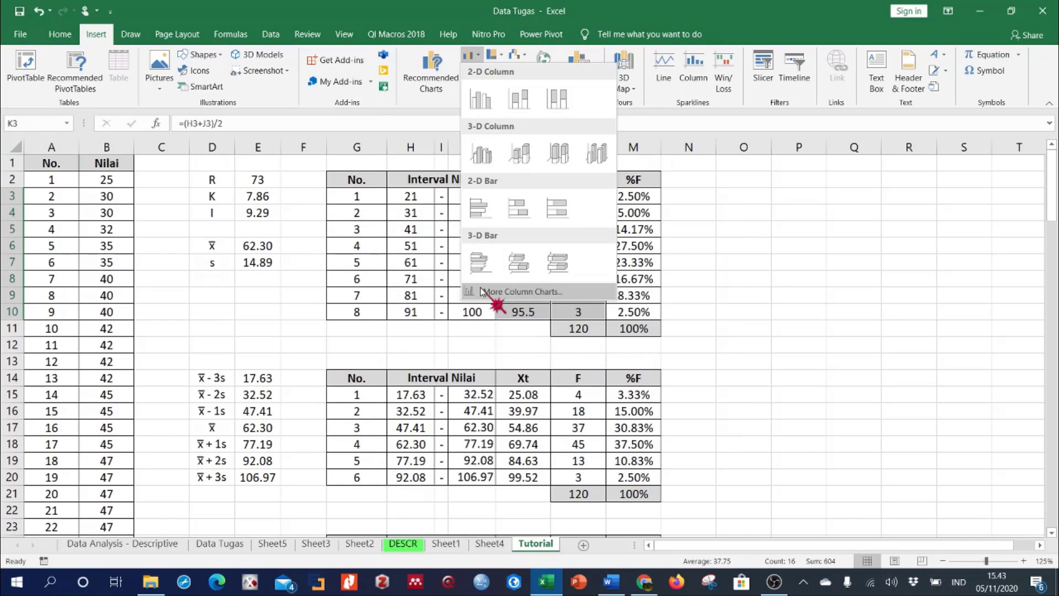
{"action": "left_click", "coordinate": [482, 102]}
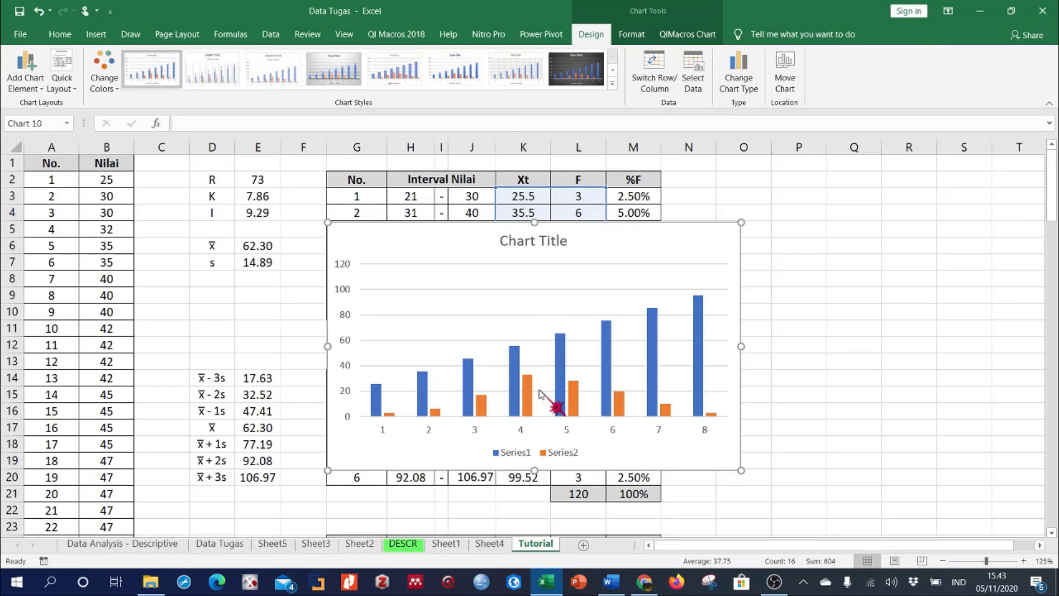
{"action": "mouse_move", "coordinate": [650, 329]}
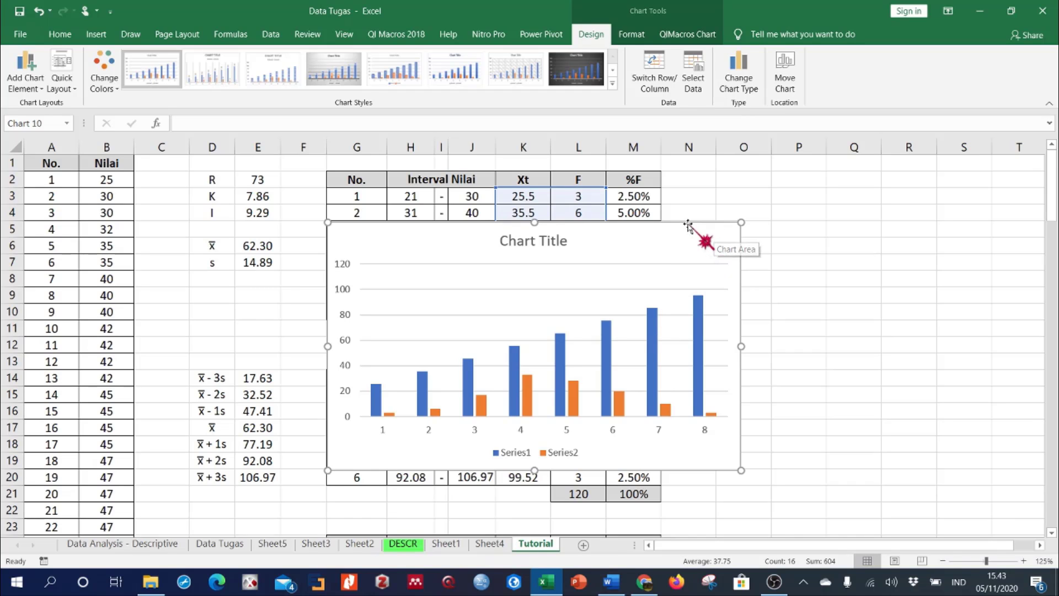
{"action": "left_click", "coordinate": [698, 307]}
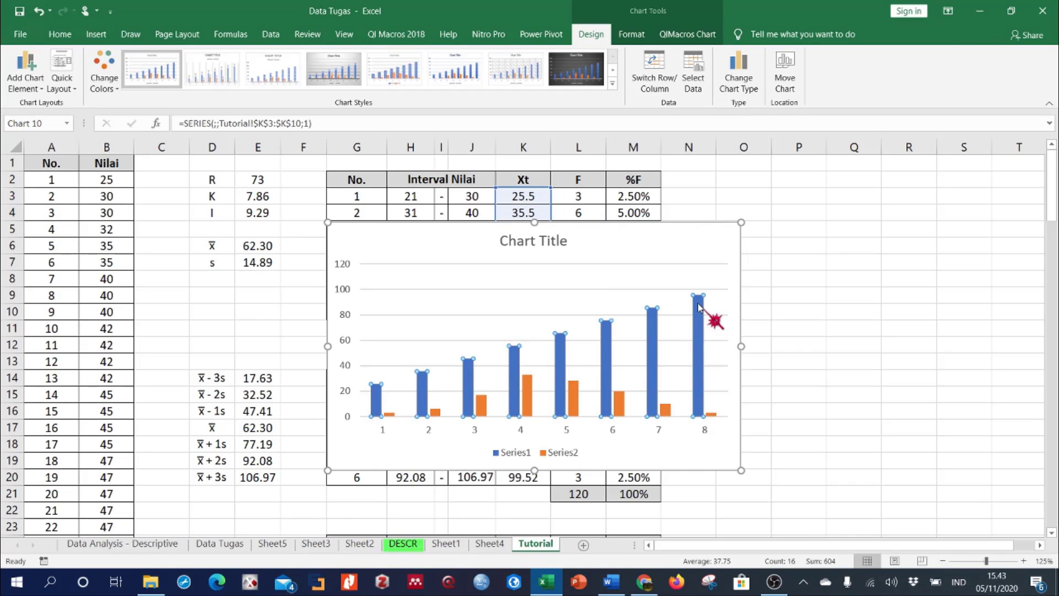
{"action": "key", "text": "Delete"}
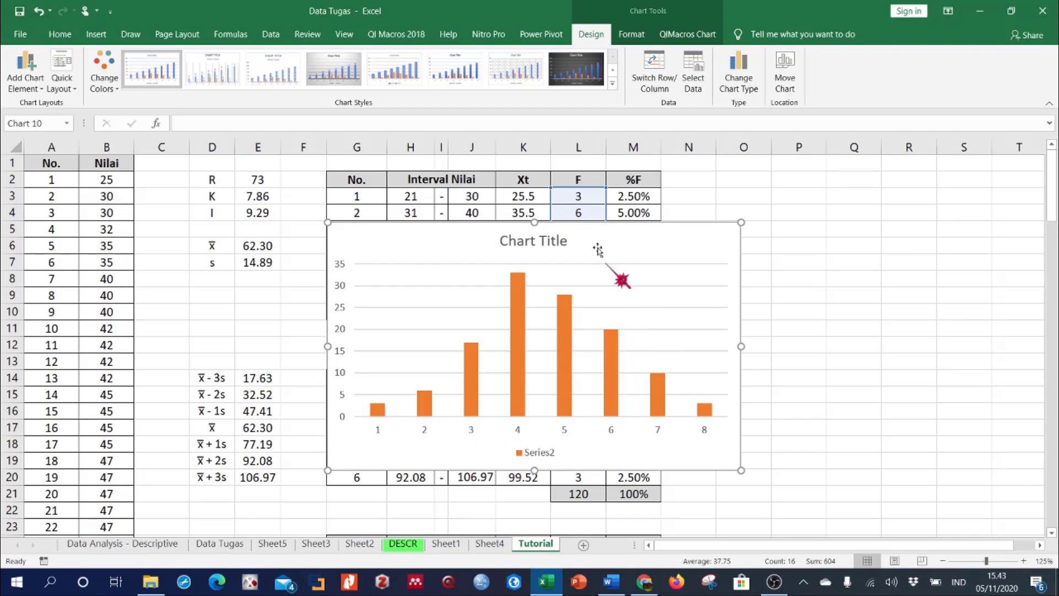
{"action": "key", "text": "Delete"}
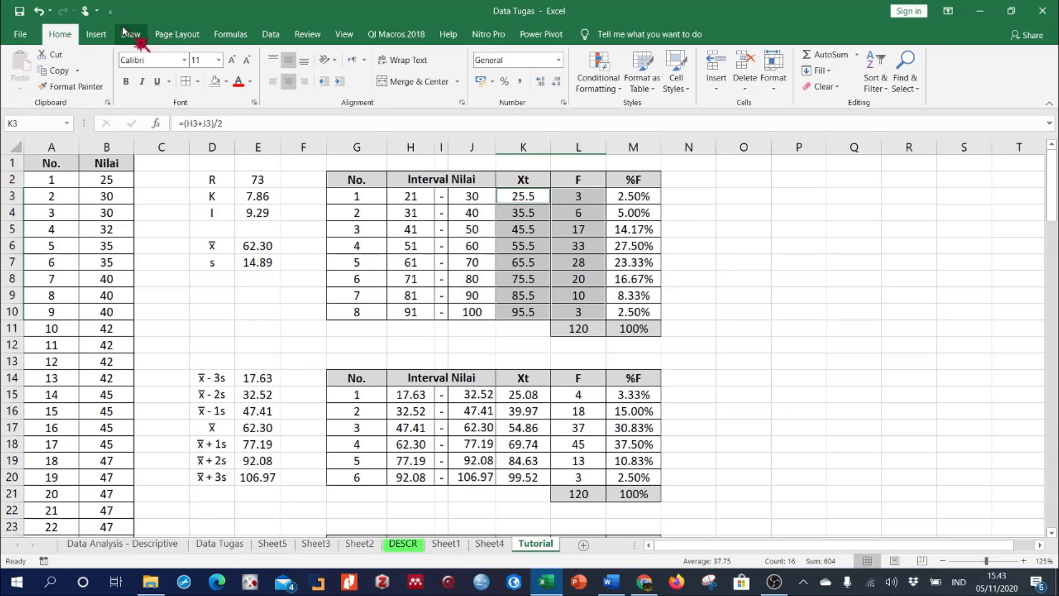
Insert the clustered column chart variant that plots F with the Xt midpoints as horizontal axis categories
{"action": "left_click", "coordinate": [96, 34]}
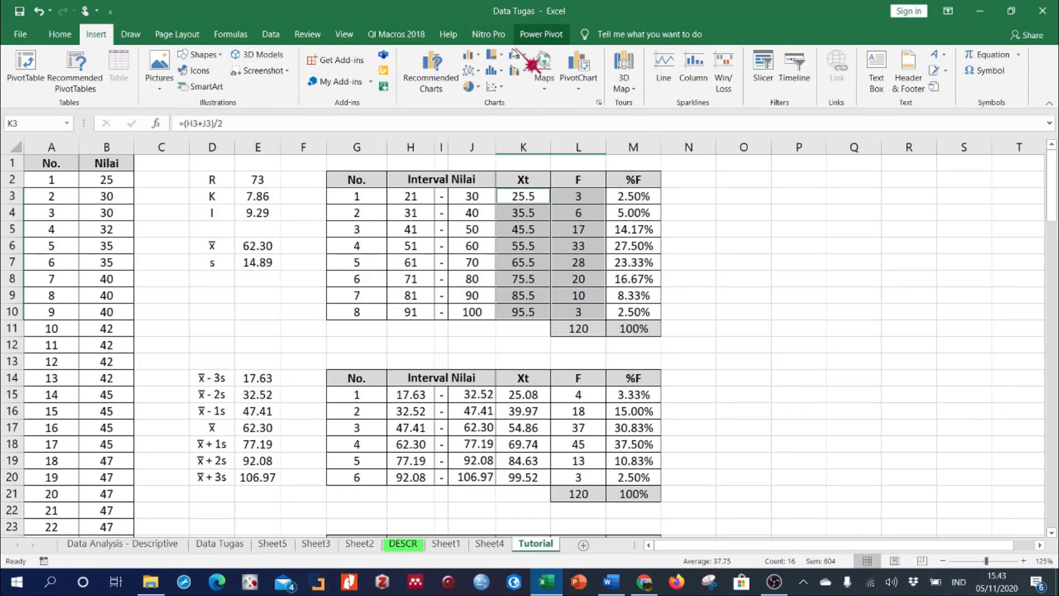
{"action": "left_click", "coordinate": [469, 56]}
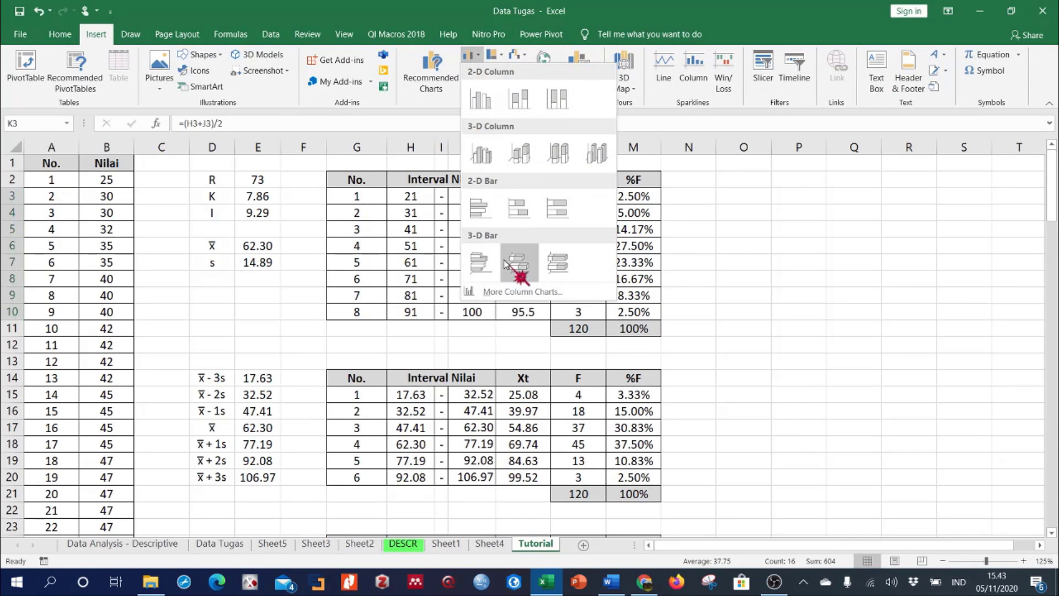
{"action": "left_click", "coordinate": [494, 291]}
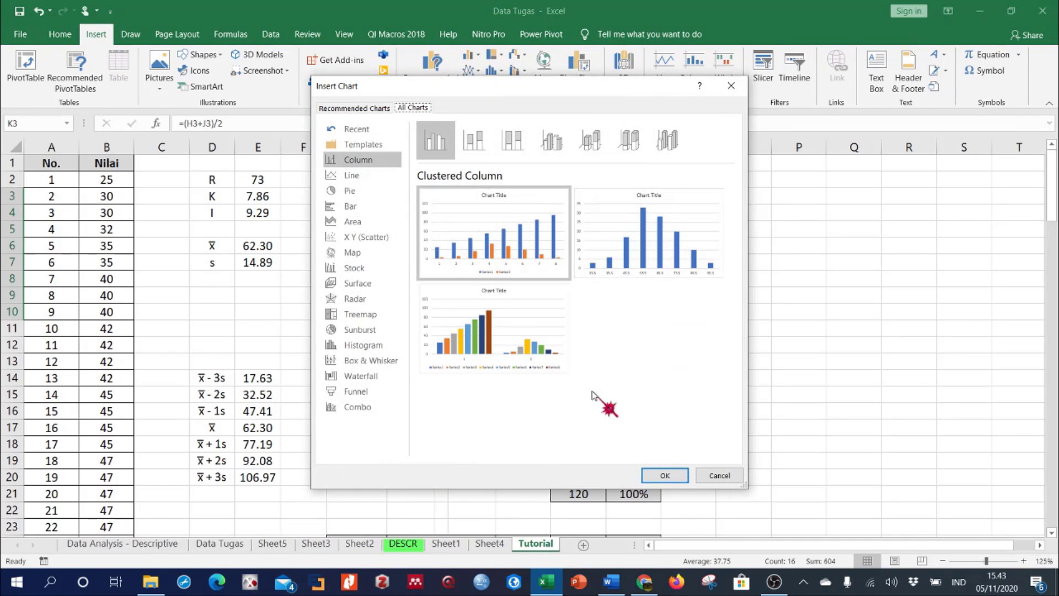
{"action": "mouse_move", "coordinate": [661, 226]}
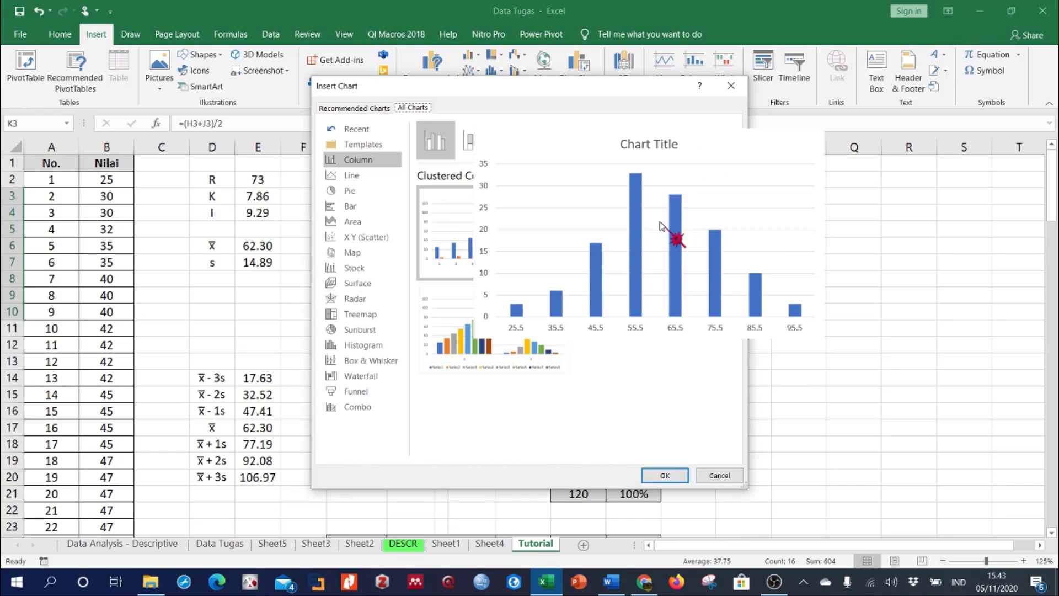
{"action": "left_click", "coordinate": [660, 223]}
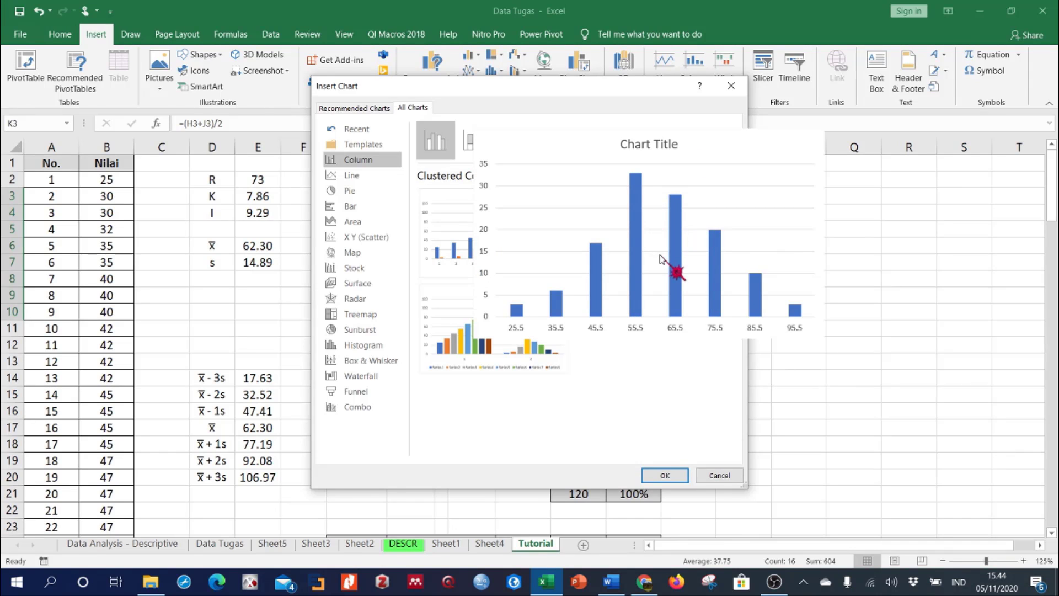
{"action": "mouse_move", "coordinate": [509, 347]}
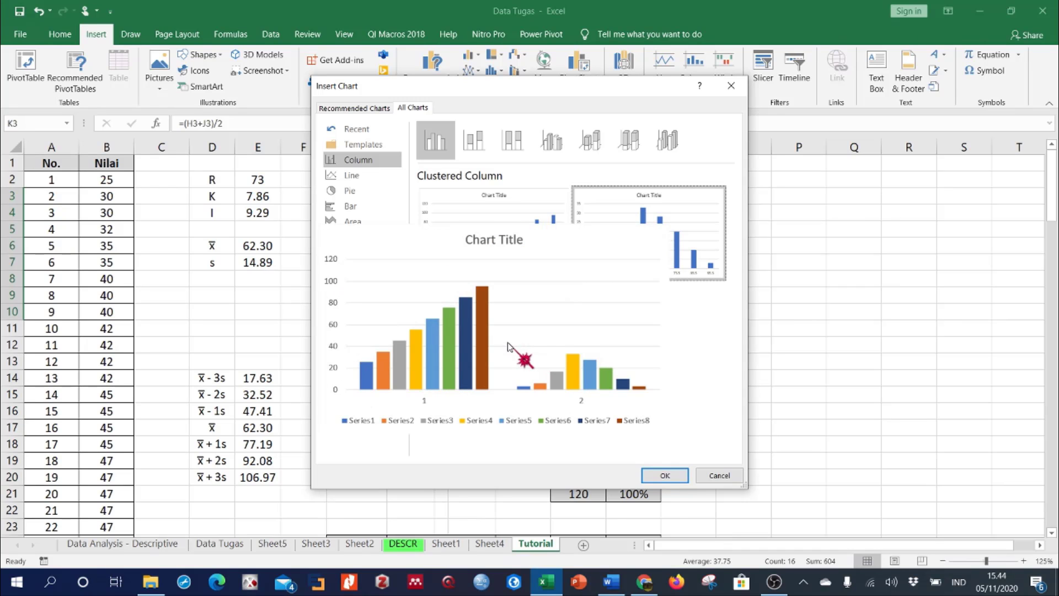
{"action": "mouse_move", "coordinate": [667, 250]}
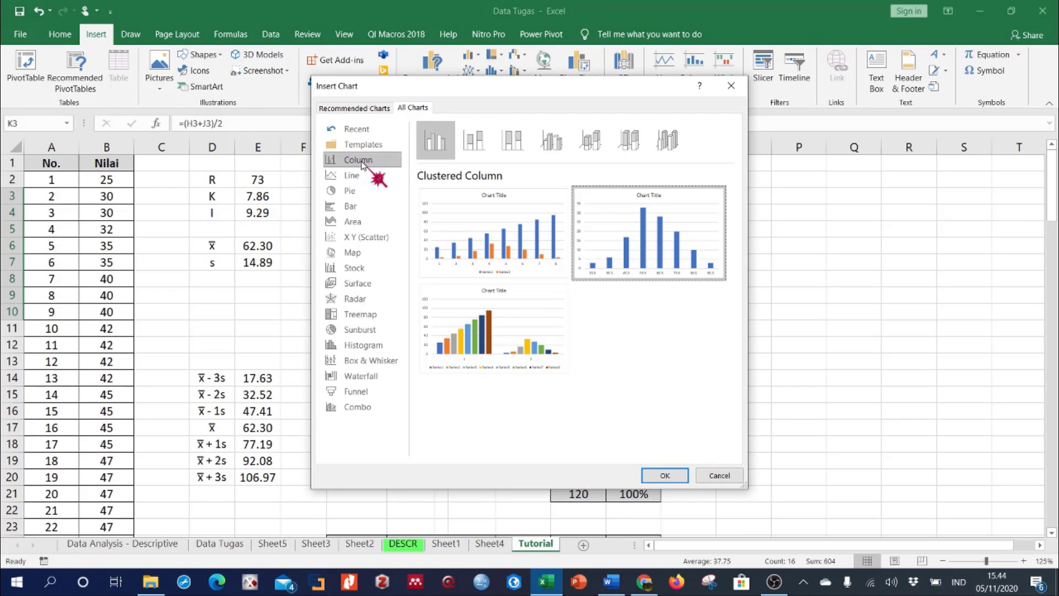
{"action": "left_click", "coordinate": [360, 347]}
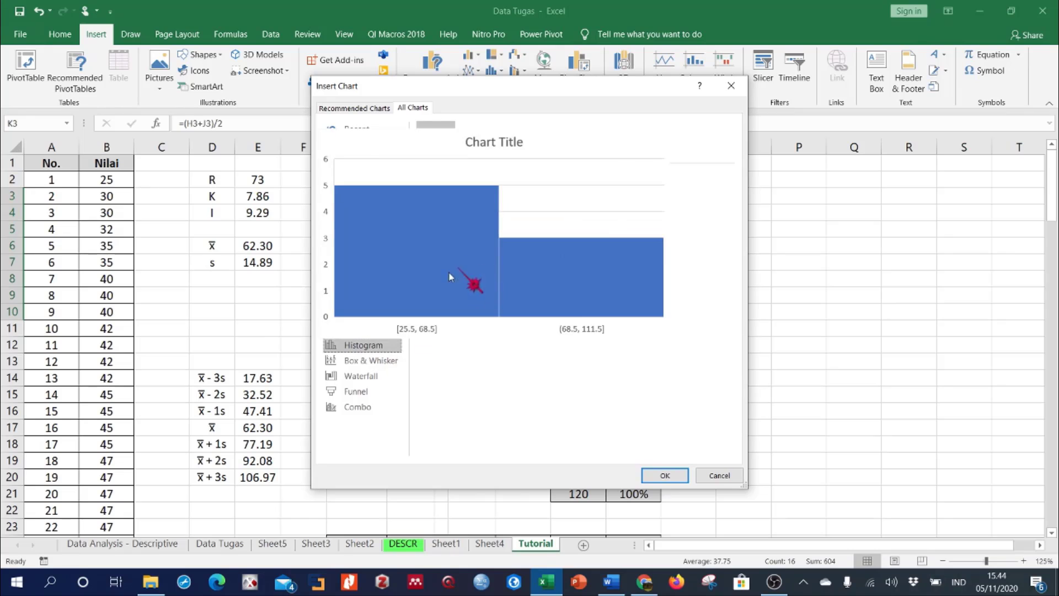
{"action": "mouse_move", "coordinate": [488, 268]}
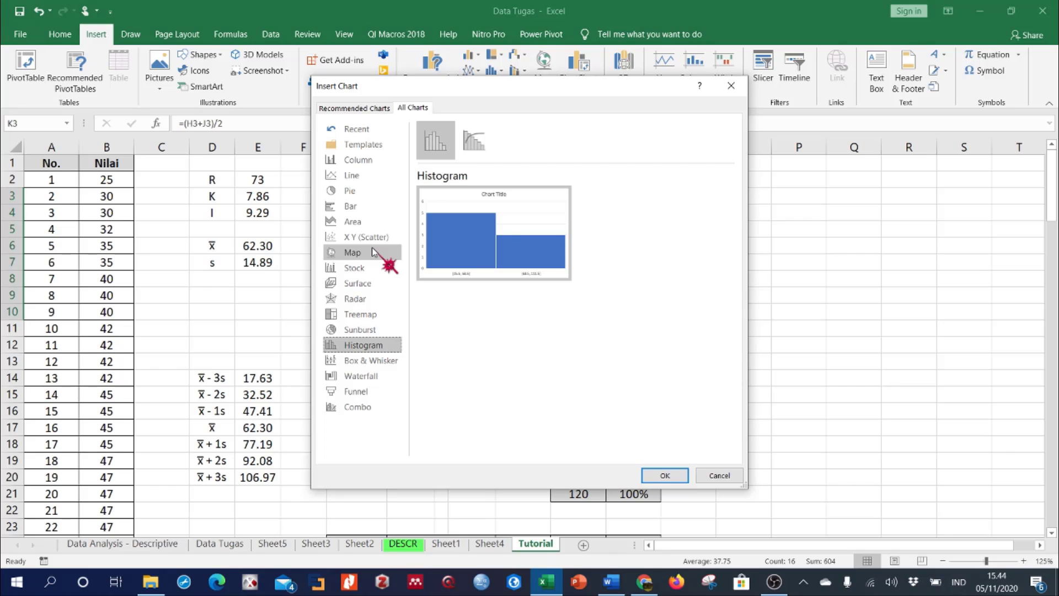
{"action": "left_click", "coordinate": [345, 159]}
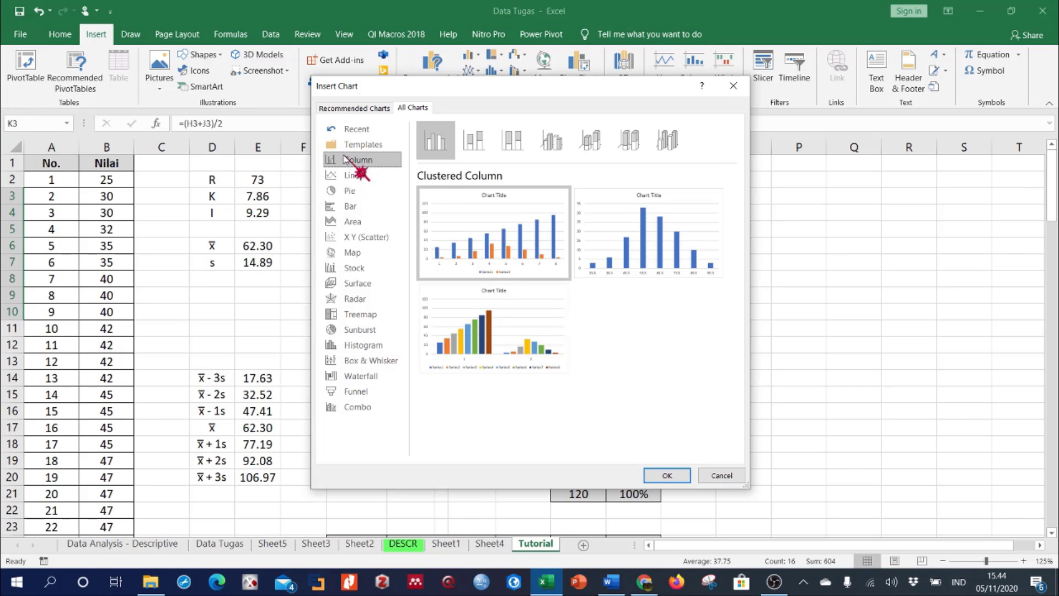
{"action": "mouse_move", "coordinate": [662, 210]}
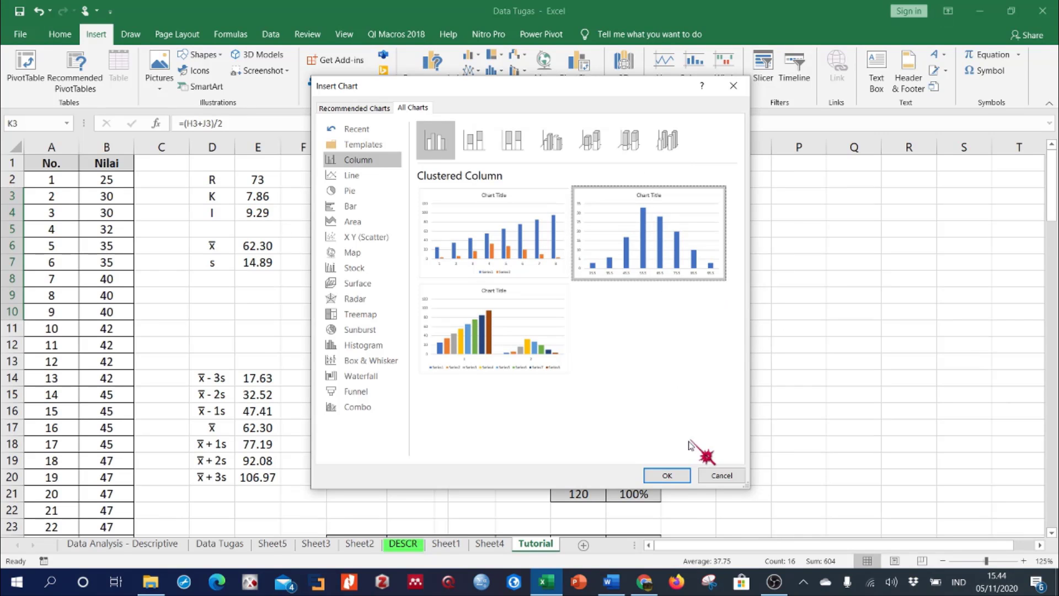
{"action": "left_click", "coordinate": [666, 475]}
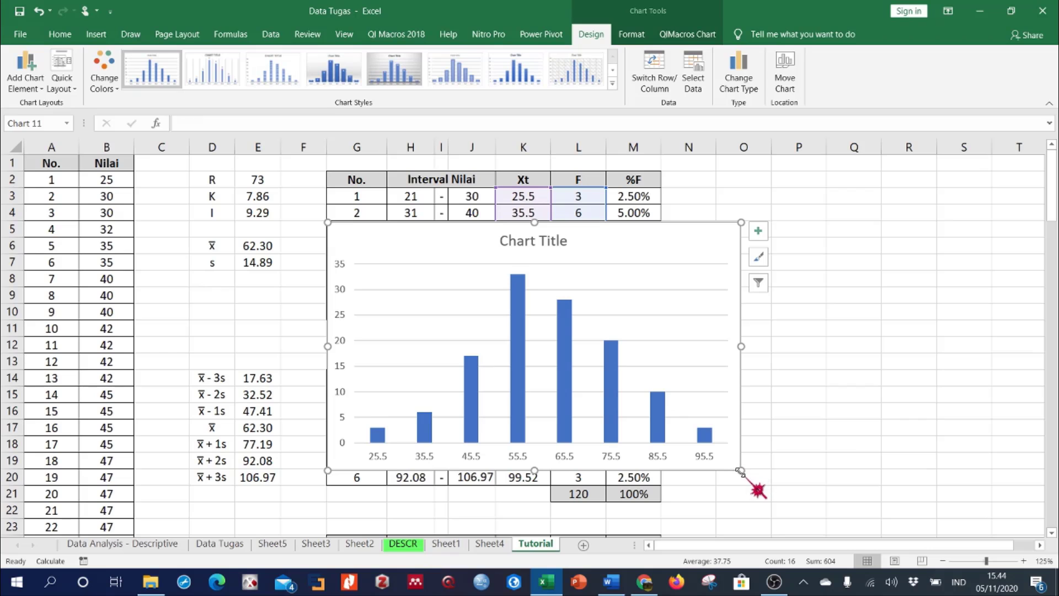
Shrink the new column chart so it covers about columns G to M and rows 5 to 13
{"action": "left_click_drag", "start_coordinate": [741, 471], "coordinate": [653, 376]}
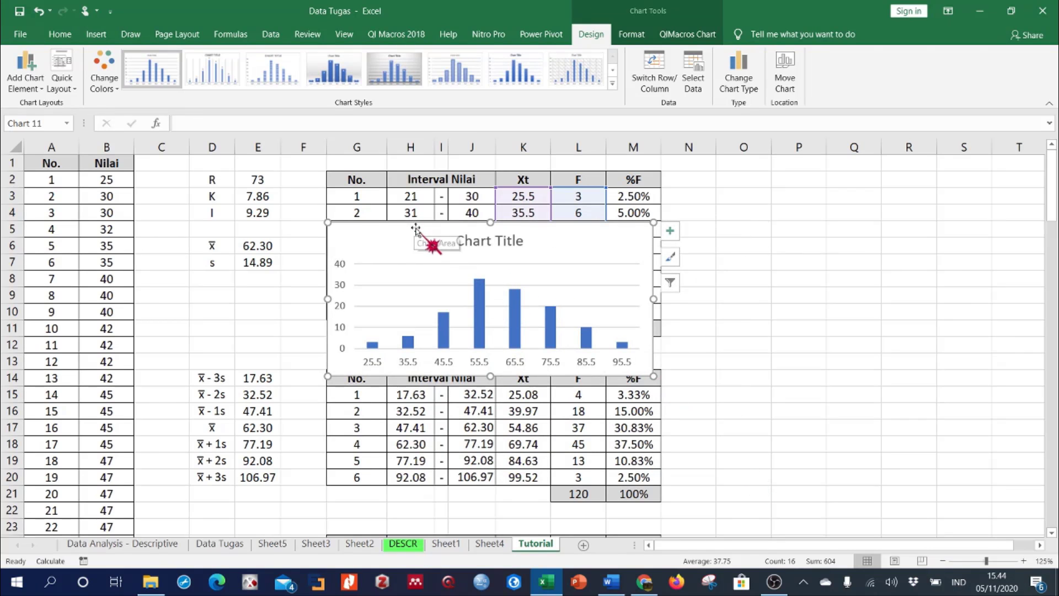
{"action": "left_click", "coordinate": [763, 331]}
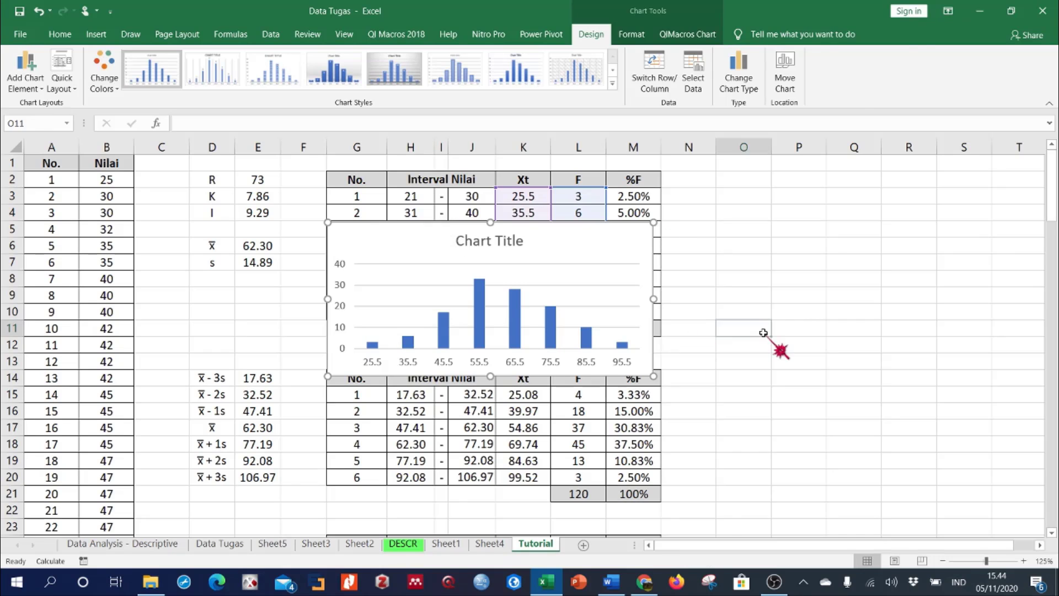
Move the Xt midpoint column chart from the Tutorial sheet to Sheet4 and enlarge it to span about columns M to T beside the histogram
{"action": "left_click", "coordinate": [470, 230]}
{"action": "left_click", "coordinate": [398, 225]}
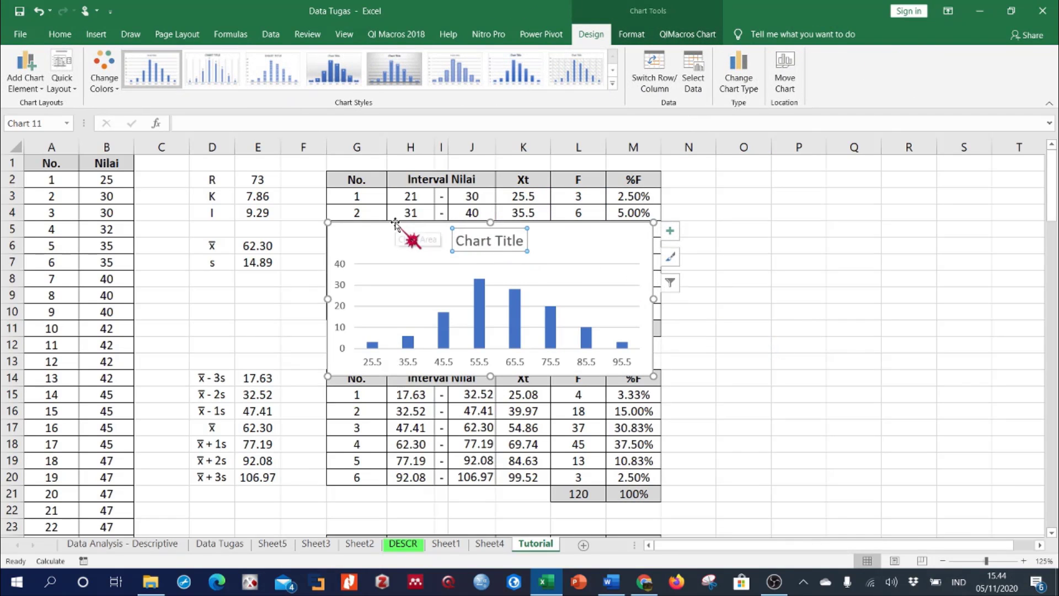
{"action": "key", "text": "Delete"}
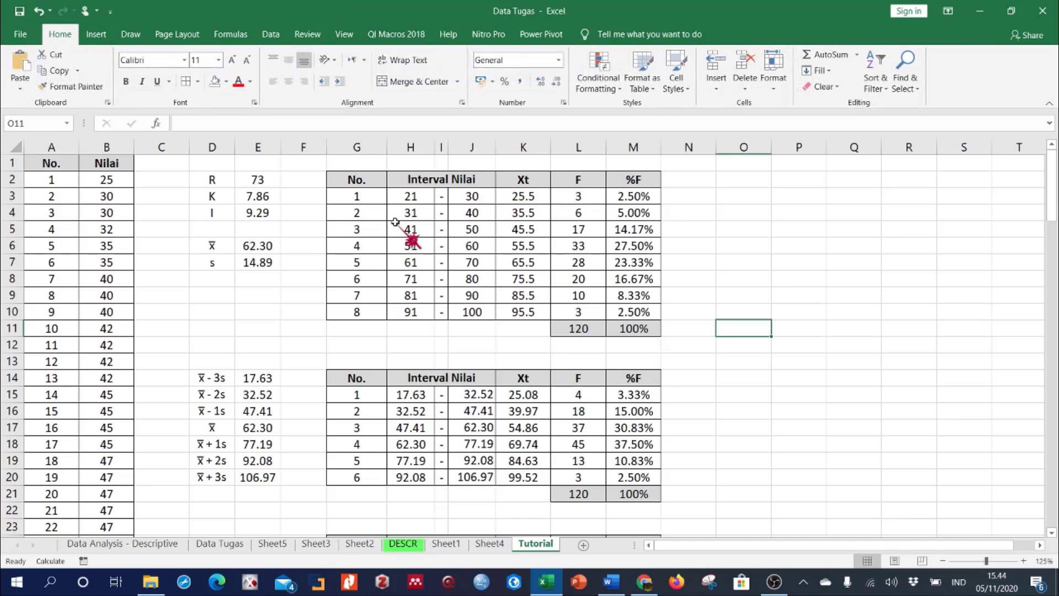
{"action": "left_click", "coordinate": [489, 544]}
{"action": "left_click", "coordinate": [653, 249]}
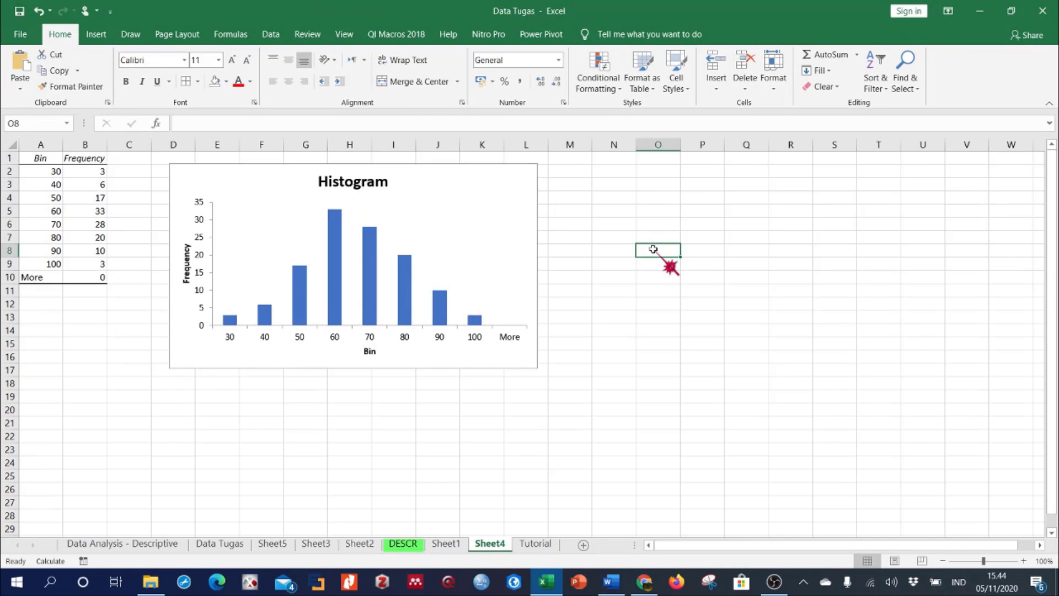
{"action": "key", "text": "ctrl+v"}
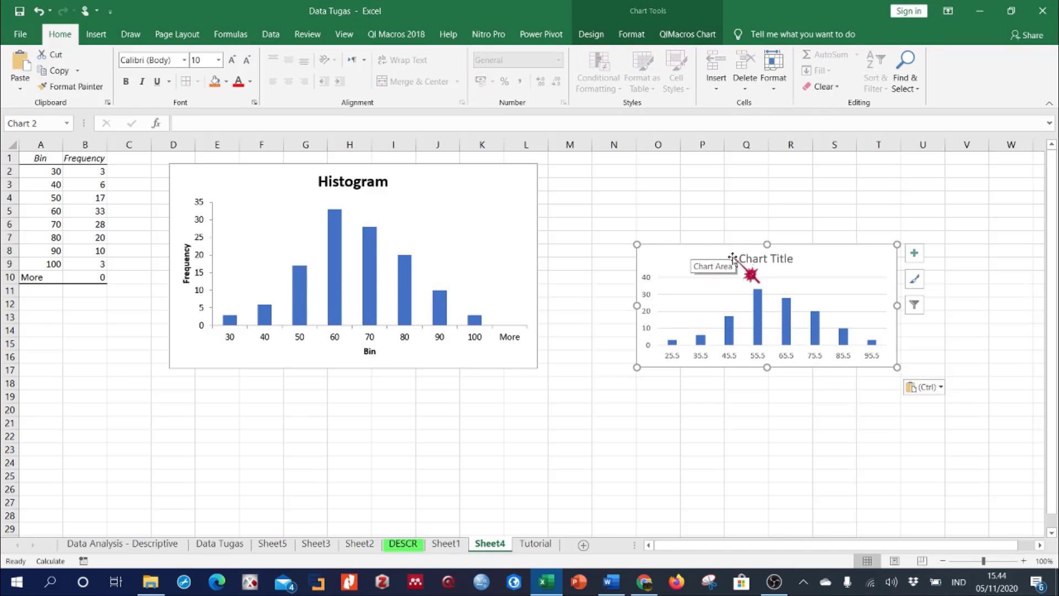
{"action": "left_click_drag", "start_coordinate": [637, 245], "coordinate": [550, 167]}
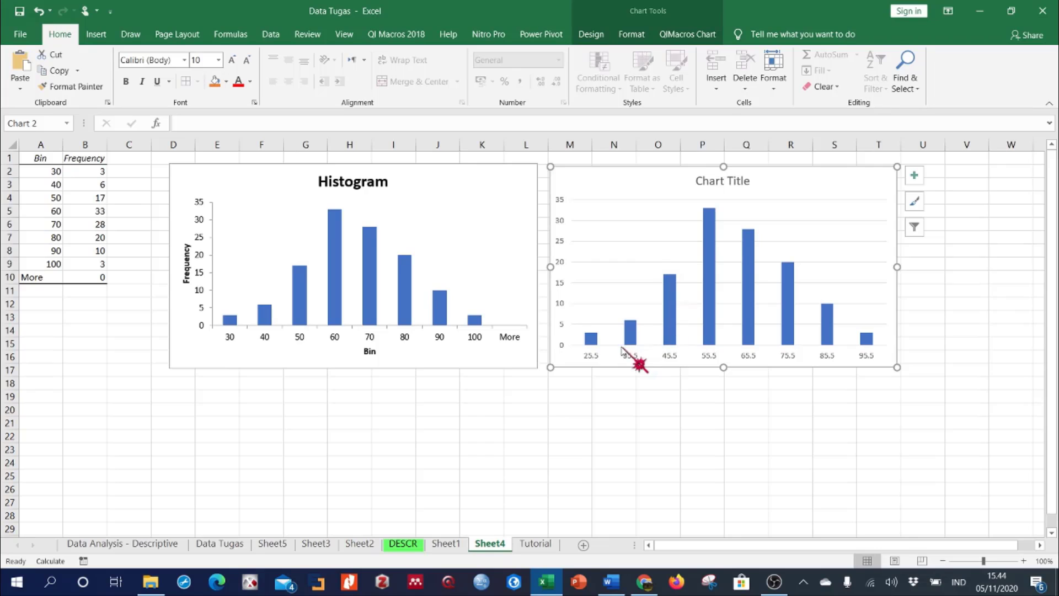
Change the title of the moved column chart on Sheet4 to "Histogram"
{"action": "left_click", "coordinate": [594, 358]}
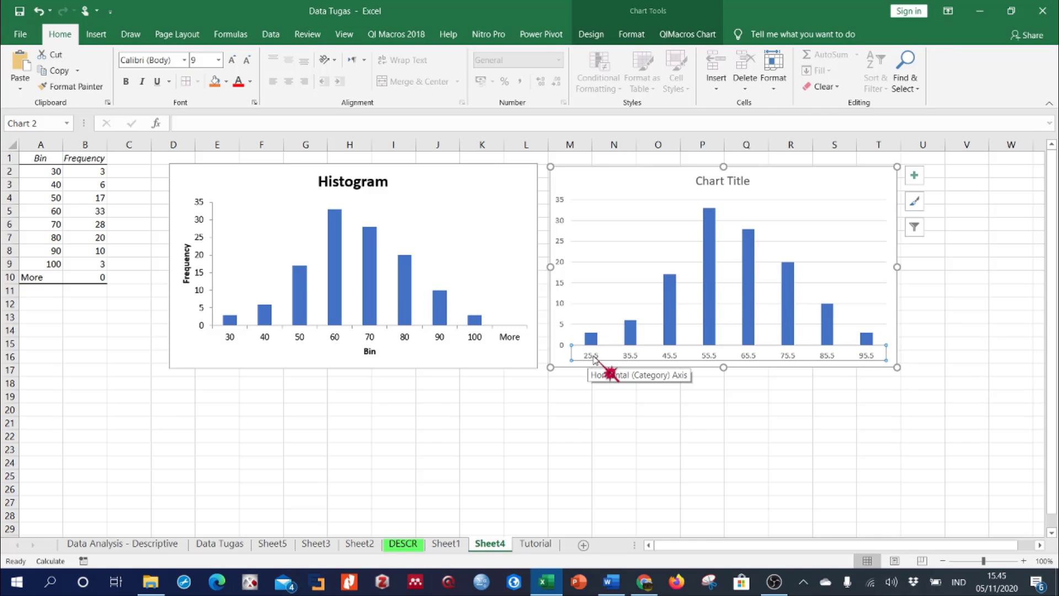
{"action": "right_click", "coordinate": [594, 359]}
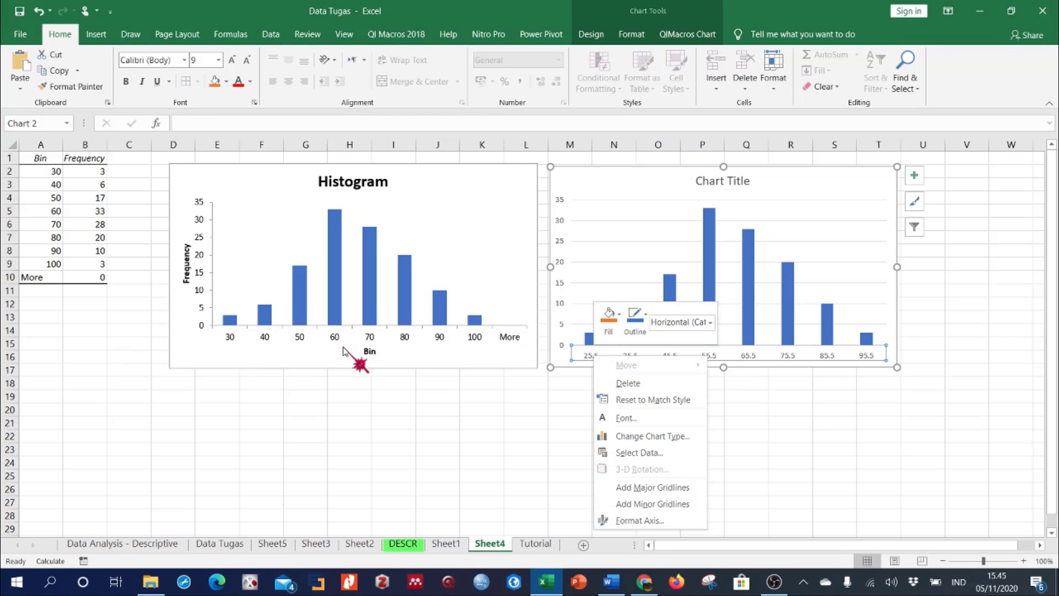
{"action": "left_click", "coordinate": [737, 186]}
{"action": "double_click", "coordinate": [724, 183]}
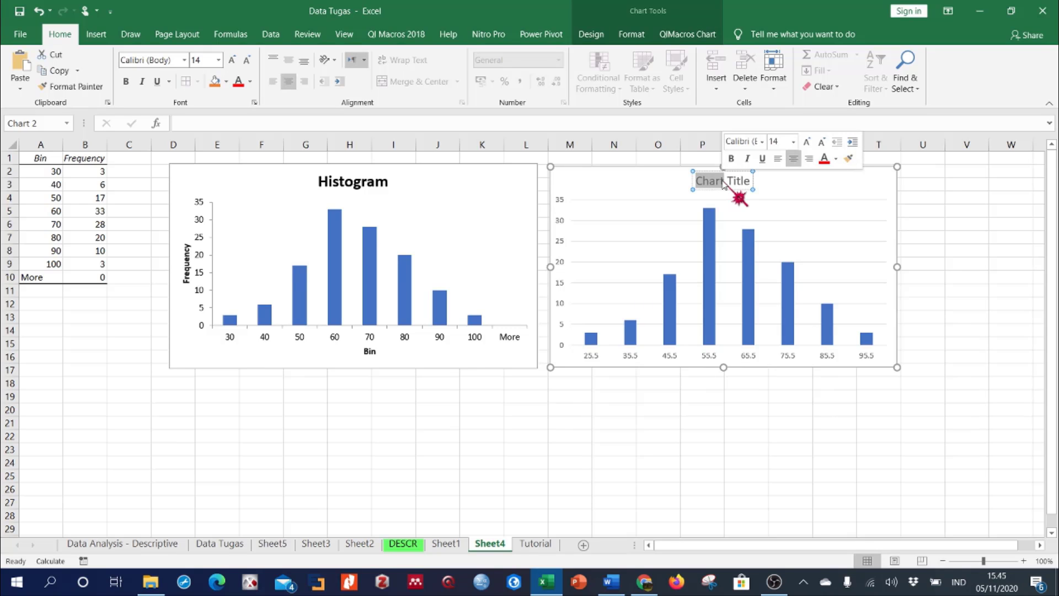
{"action": "triple_click", "coordinate": [724, 183]}
{"action": "type", "text": "Hi"}
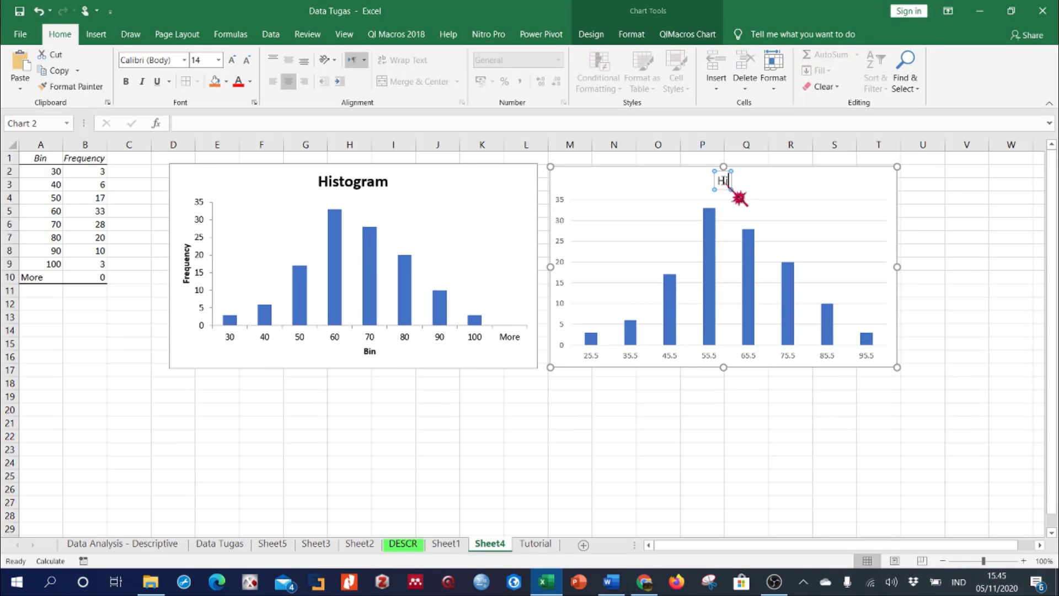
{"action": "type", "text": "stogram"}
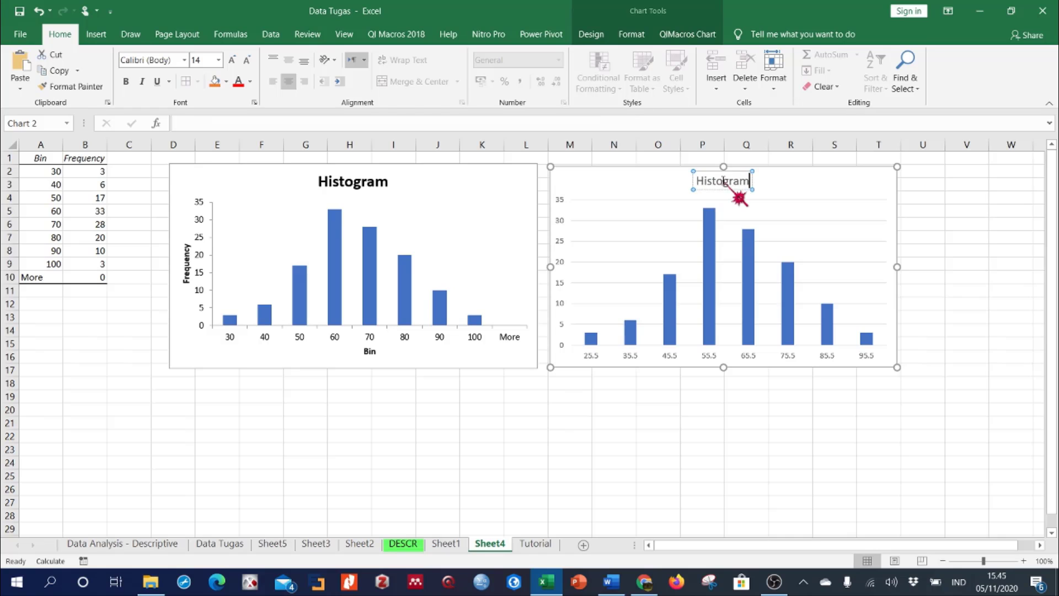
{"action": "left_click", "coordinate": [983, 225]}
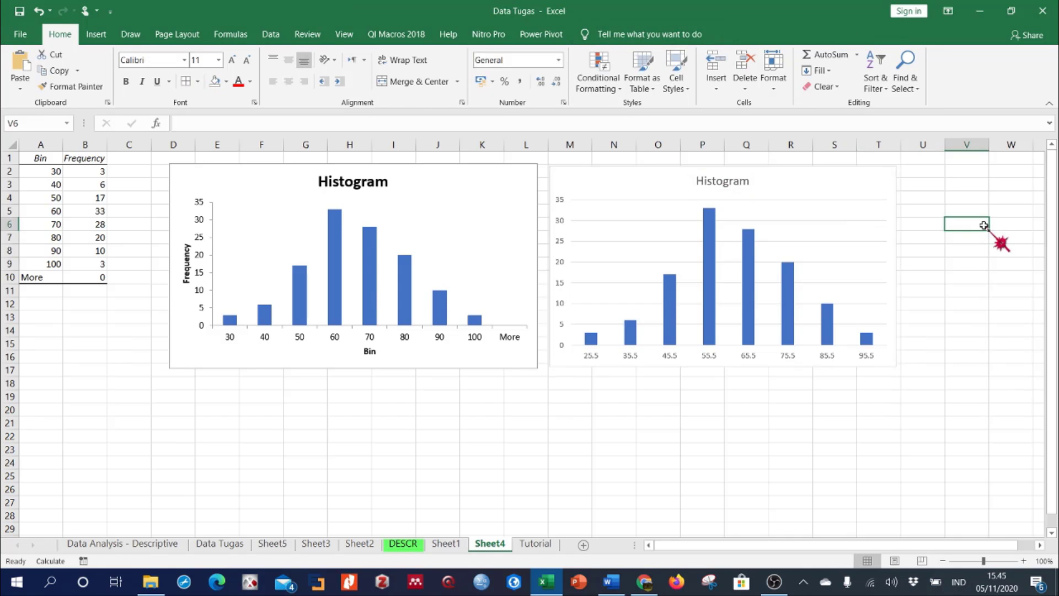
Inspect the horizontal axis label range in the moved column chart's data source without changing it
{"action": "left_click", "coordinate": [650, 169]}
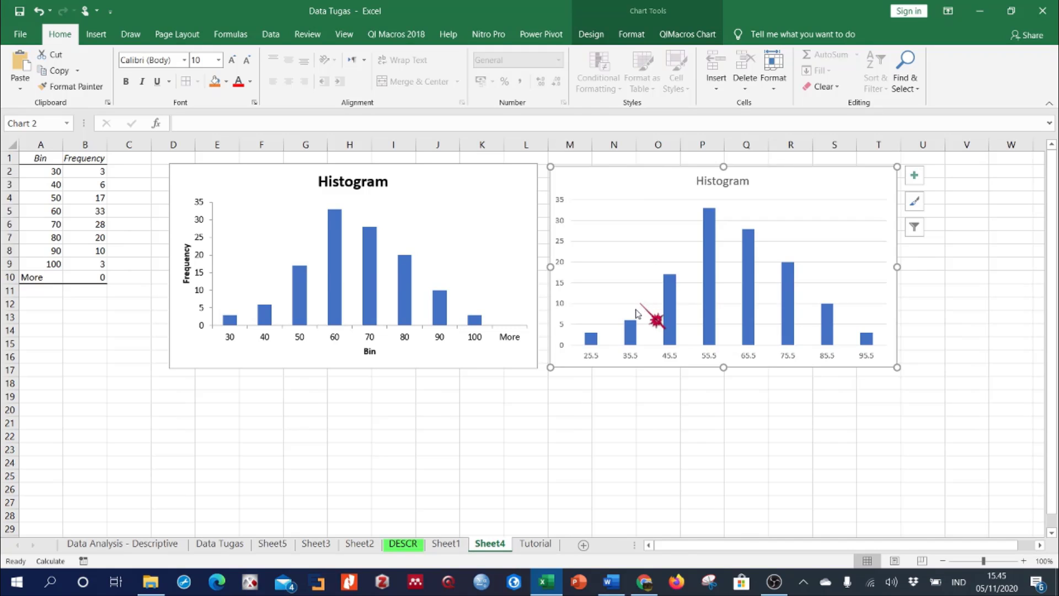
{"action": "left_click", "coordinate": [590, 356]}
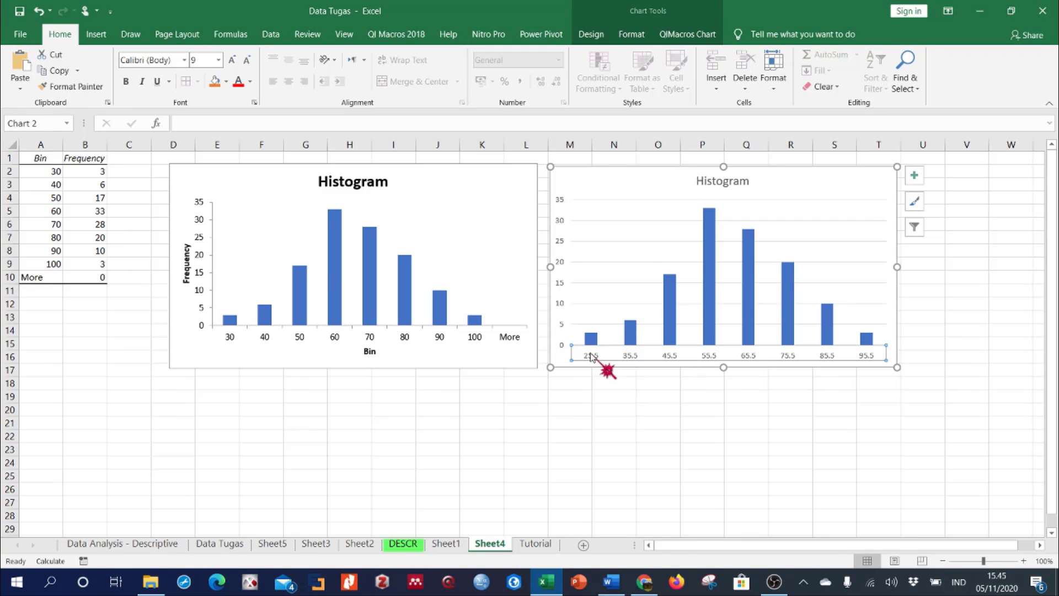
{"action": "right_click", "coordinate": [591, 356]}
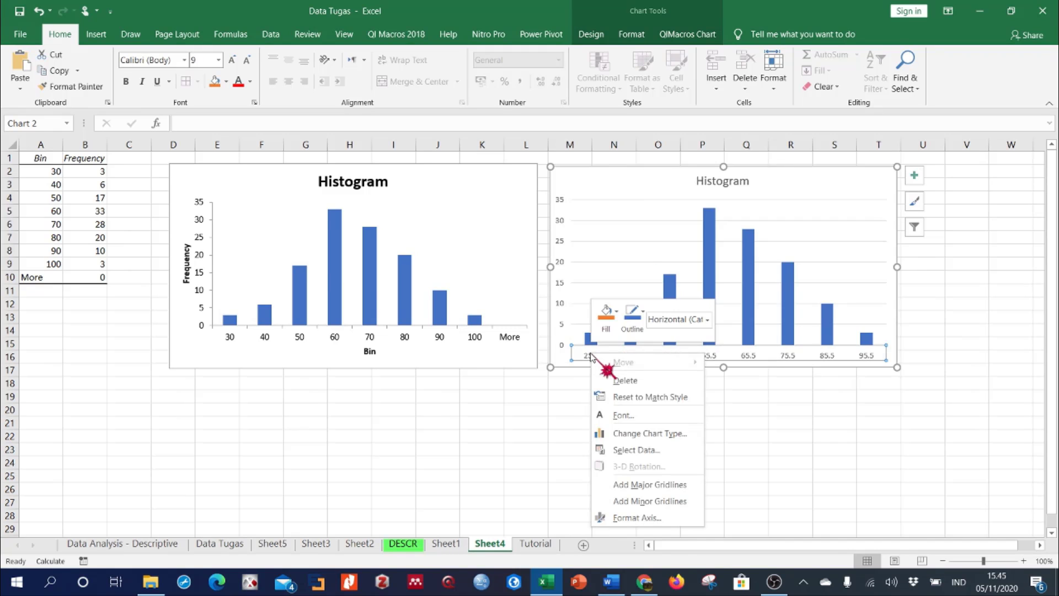
{"action": "left_click", "coordinate": [641, 451]}
{"action": "left_click", "coordinate": [877, 352]}
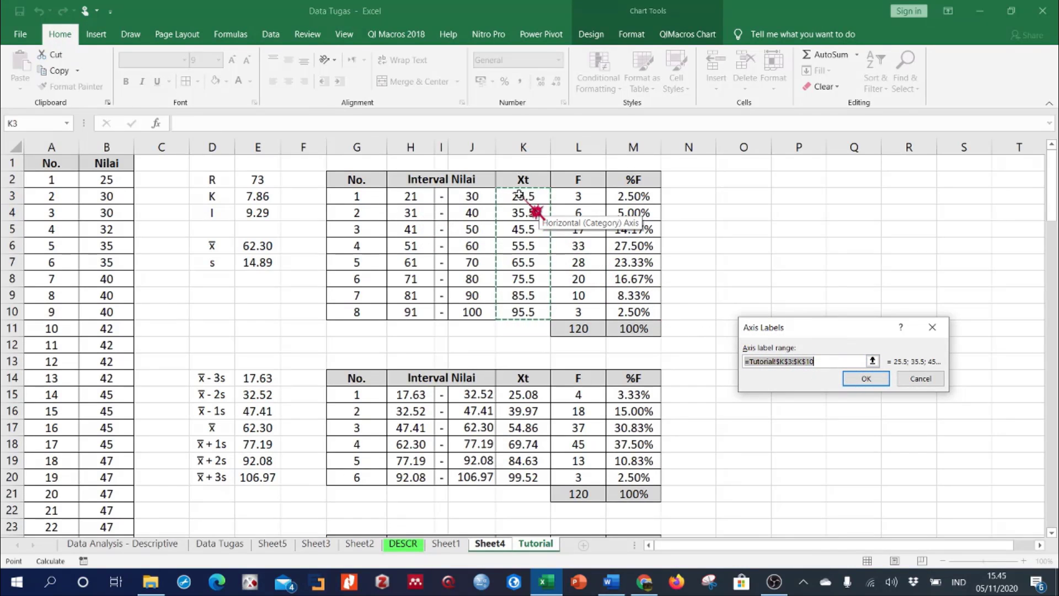
{"action": "left_click", "coordinate": [920, 379]}
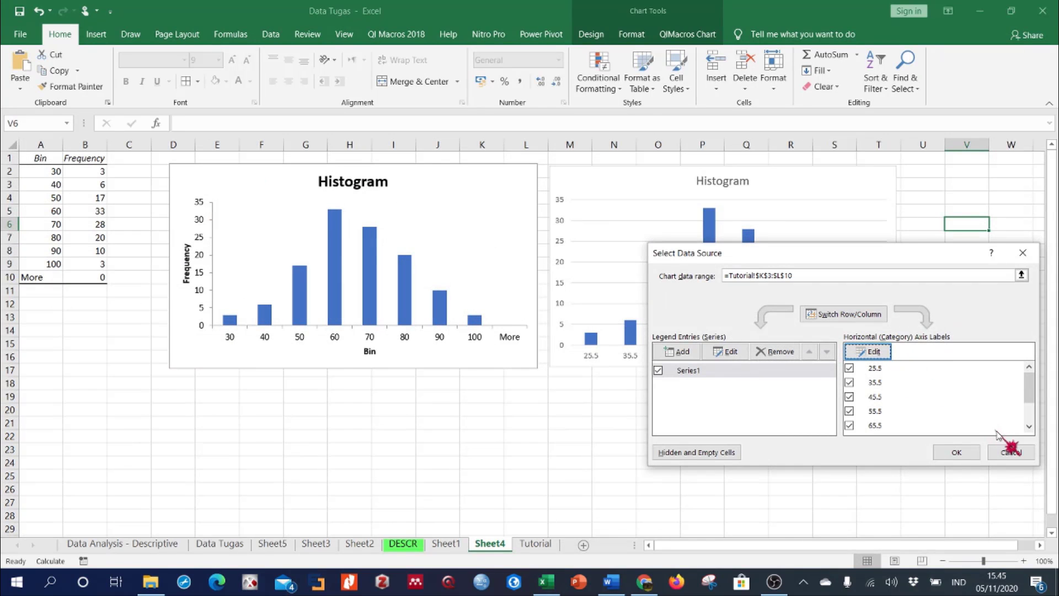
{"action": "left_click", "coordinate": [1014, 453]}
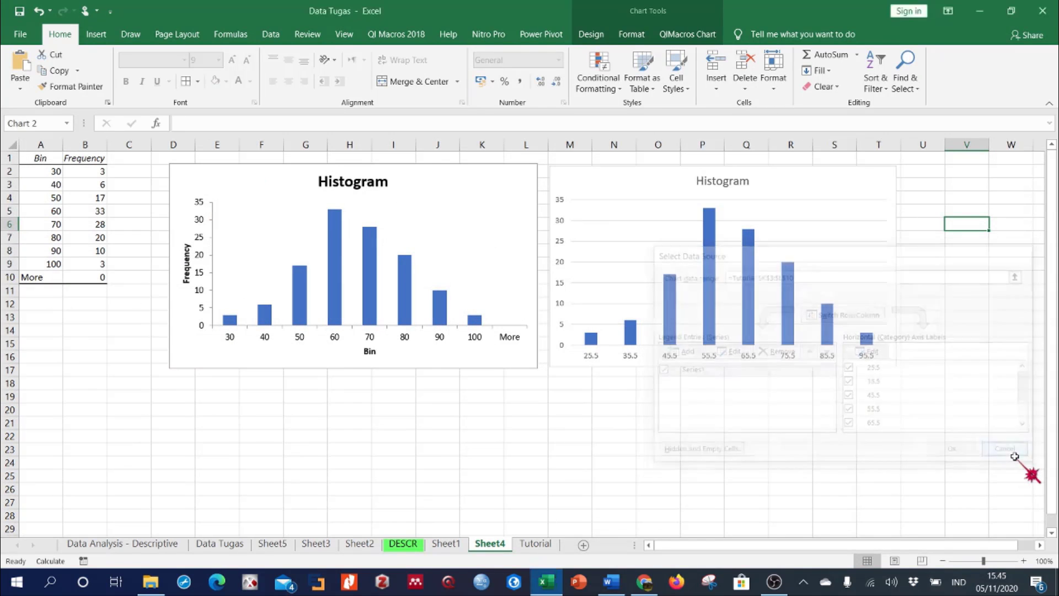
Replace the Data Analysis histogram's horizontal axis labels on Sheet4 with the Xt midpoints in Tutorial!$K$3:$K$10
{"action": "left_click", "coordinate": [266, 340]}
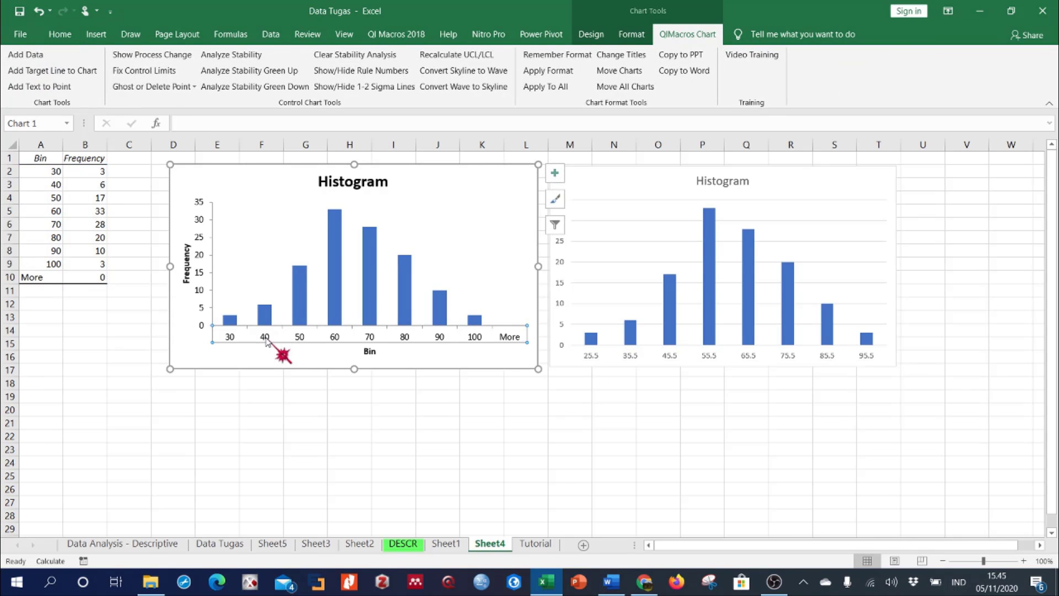
{"action": "right_click", "coordinate": [266, 340]}
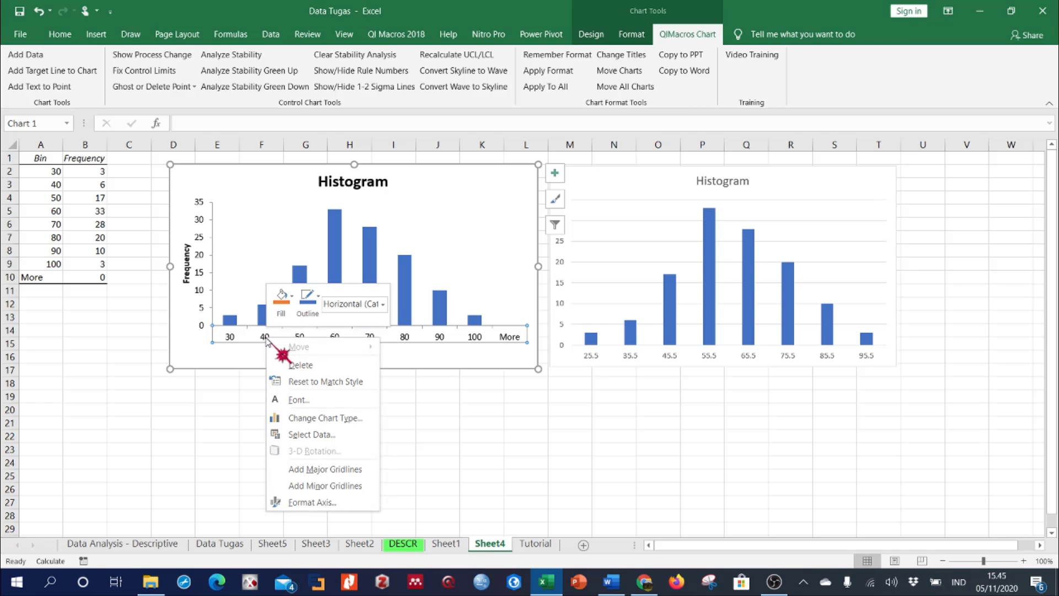
{"action": "left_click", "coordinate": [301, 434]}
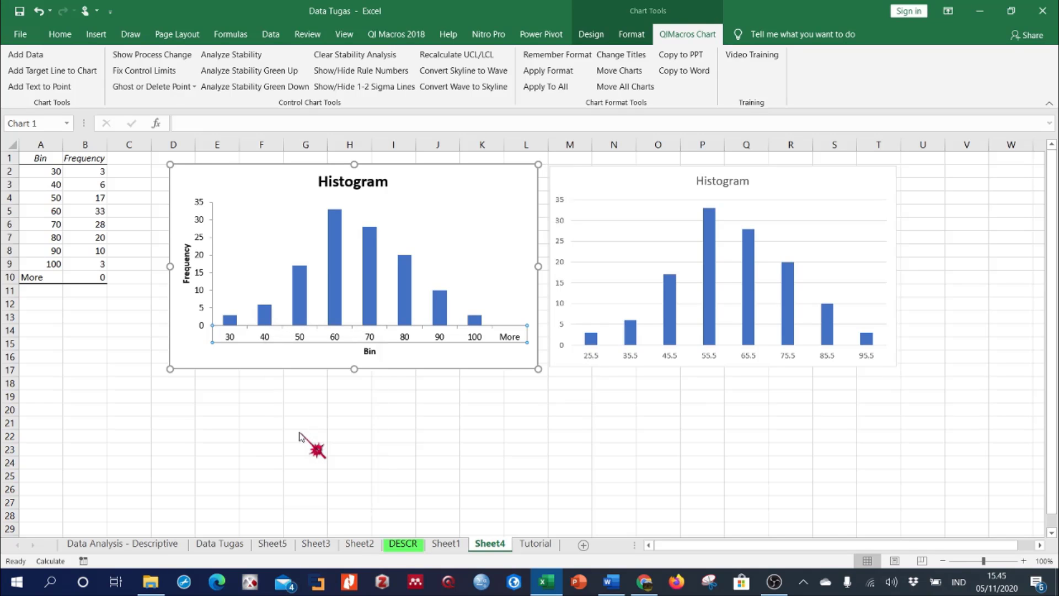
{"action": "left_click", "coordinate": [869, 351]}
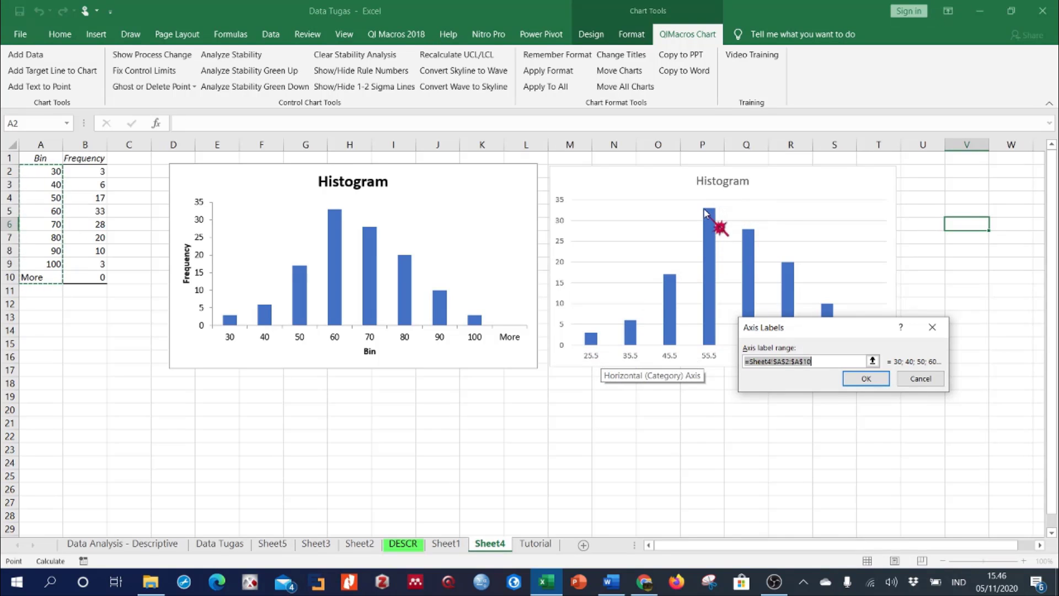
{"action": "left_click", "coordinate": [872, 361]}
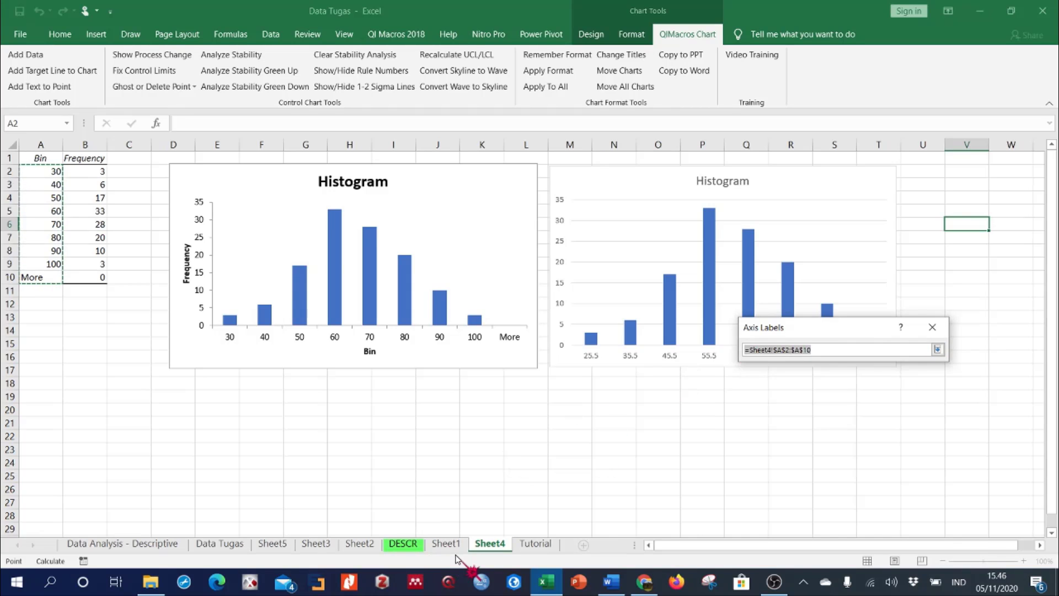
{"action": "left_click", "coordinate": [532, 543]}
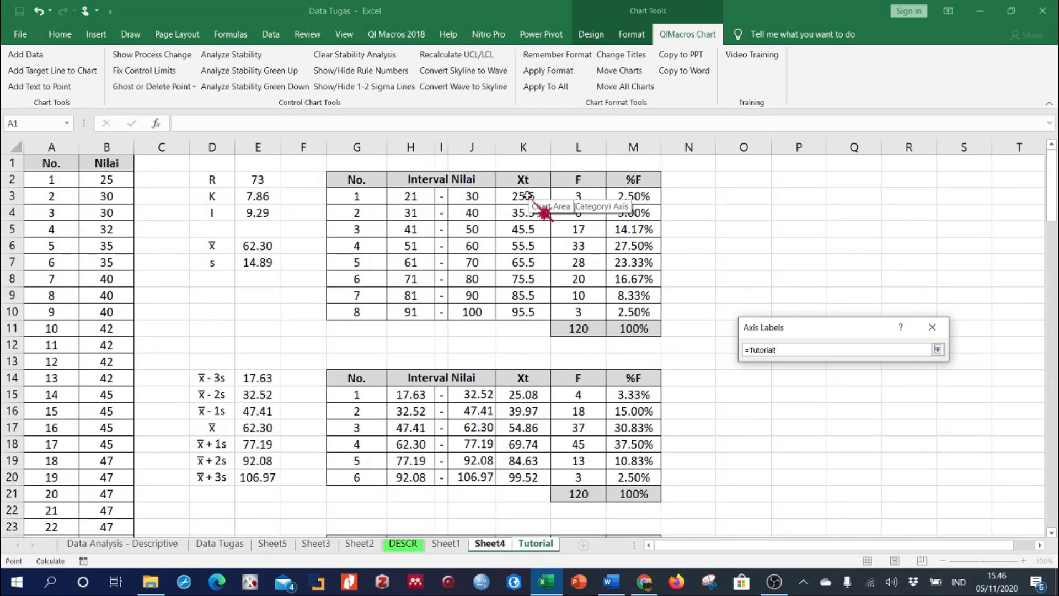
{"action": "left_click_drag", "start_coordinate": [527, 195], "coordinate": [540, 312]}
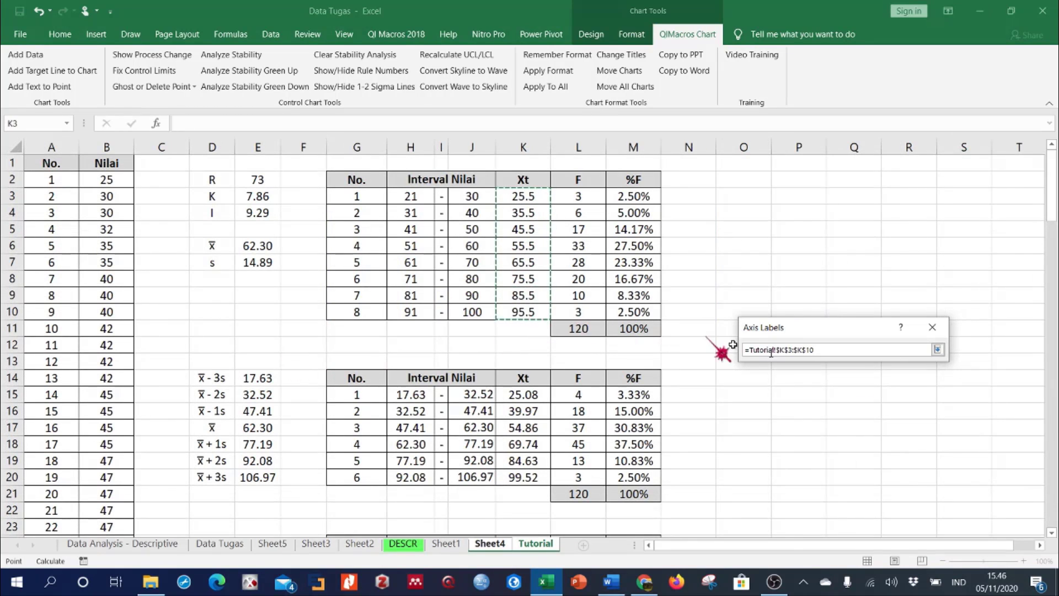
{"action": "left_click", "coordinate": [938, 351]}
{"action": "left_click", "coordinate": [869, 375]}
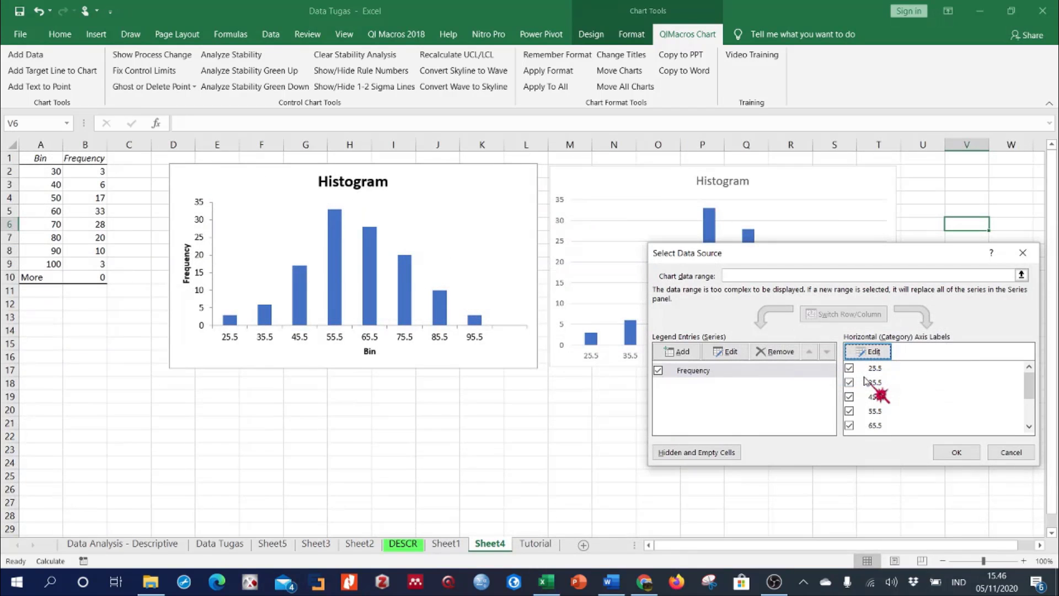
{"action": "left_click", "coordinate": [954, 452]}
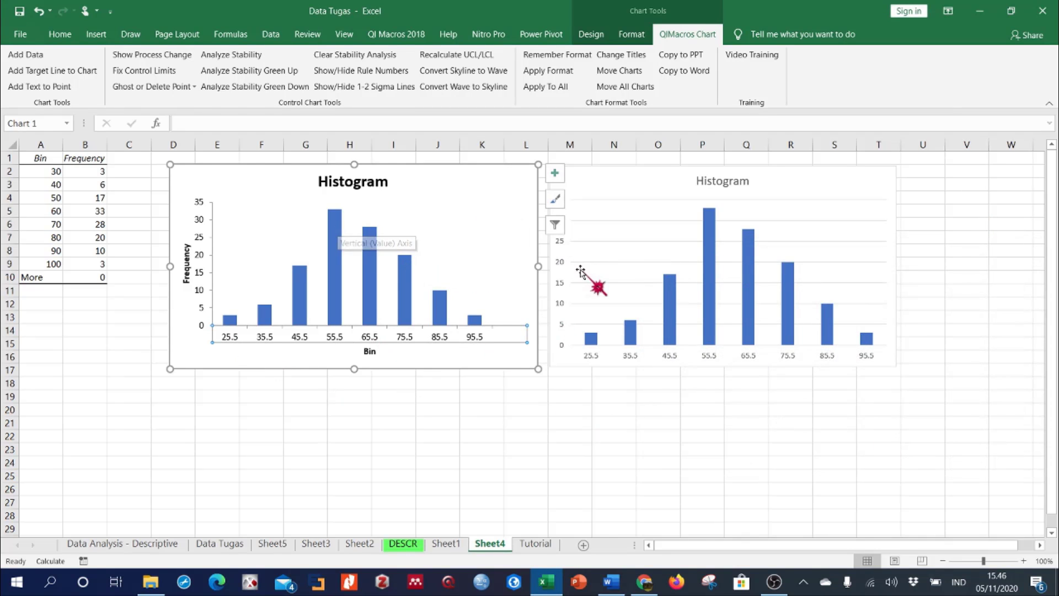
{"action": "left_click", "coordinate": [620, 436]}
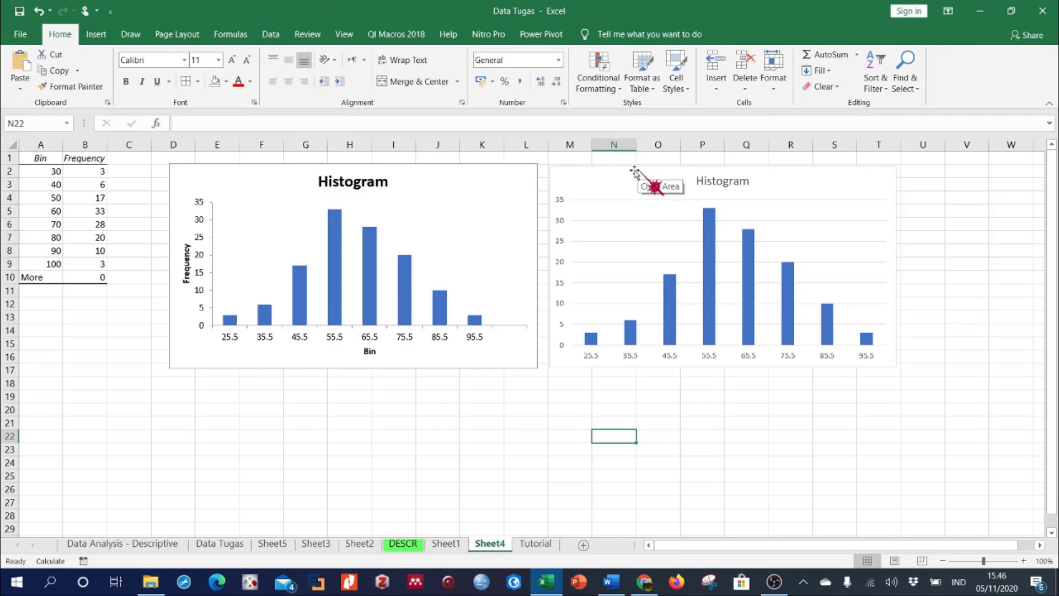
{"action": "left_click", "coordinate": [274, 176]}
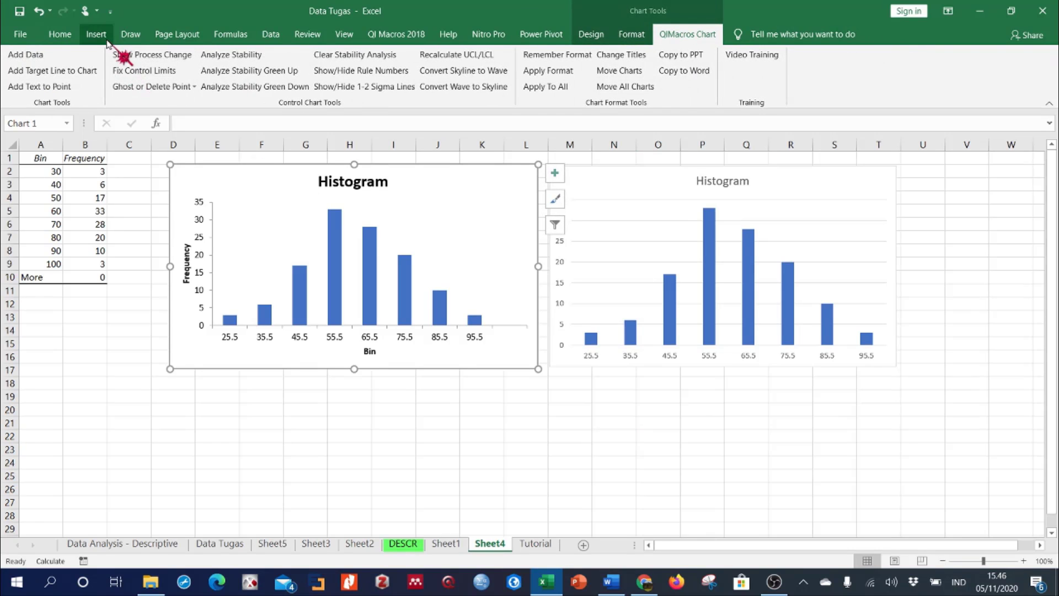
{"action": "left_click", "coordinate": [227, 44]}
{"action": "left_click", "coordinate": [270, 35]}
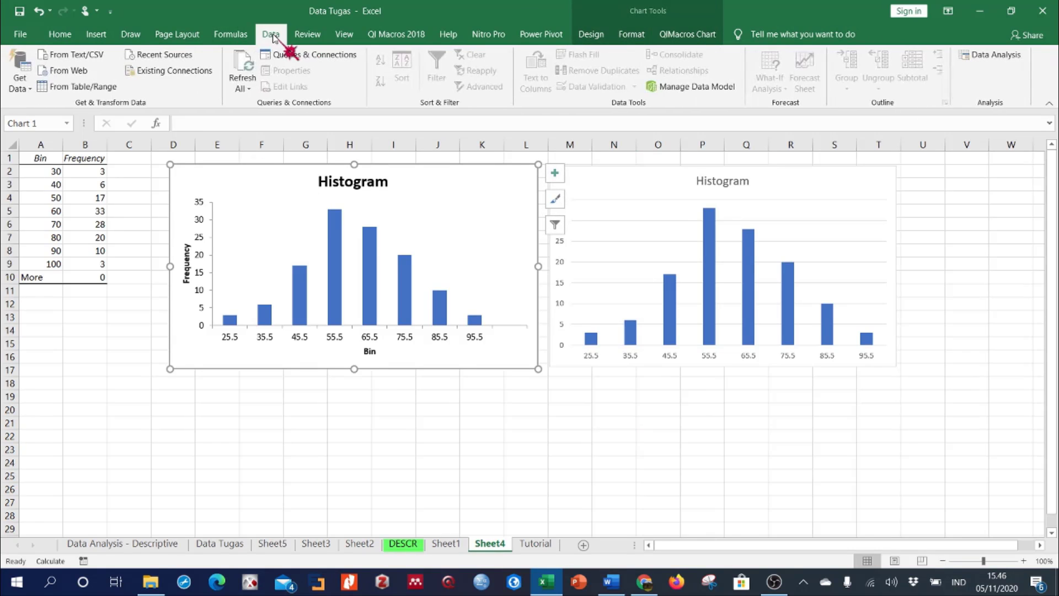
{"action": "left_click", "coordinate": [990, 51]}
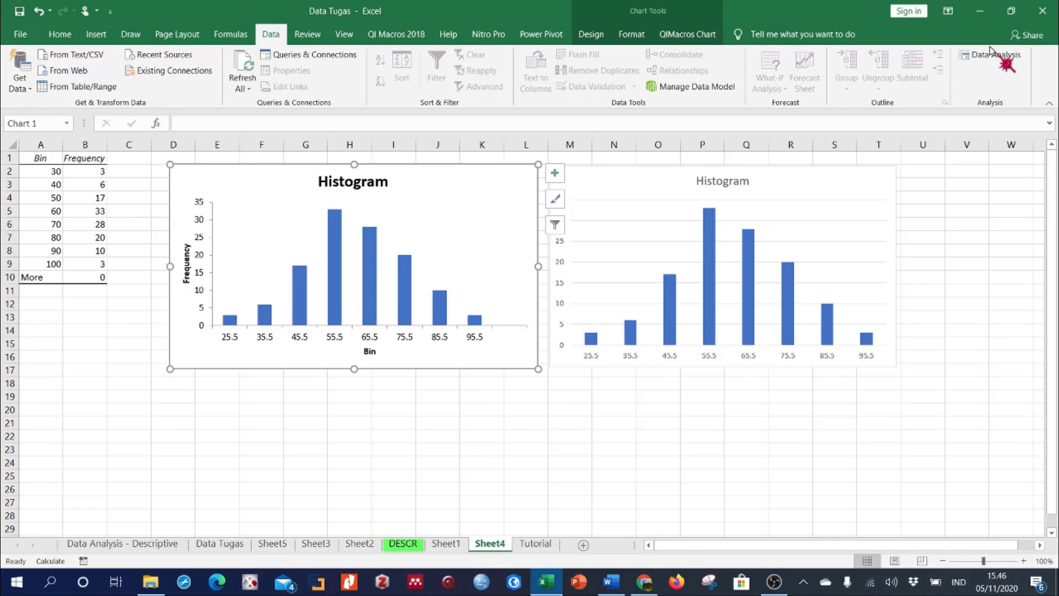
Preview the Histogram chart type for the moved column chart on Sheet4 and cancel the change
{"action": "left_click", "coordinate": [642, 168]}
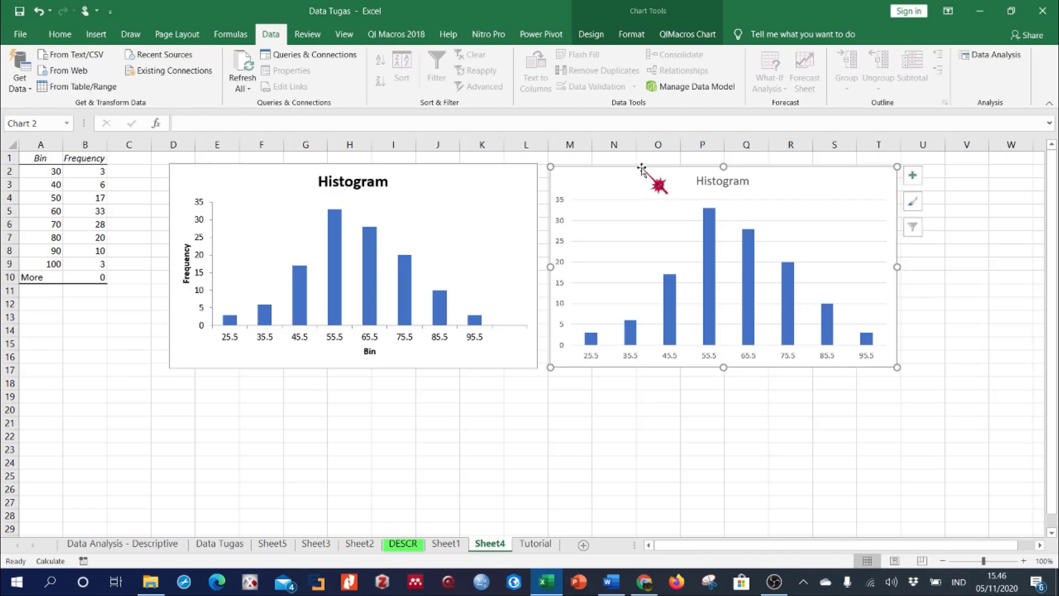
{"action": "left_click", "coordinate": [93, 34]}
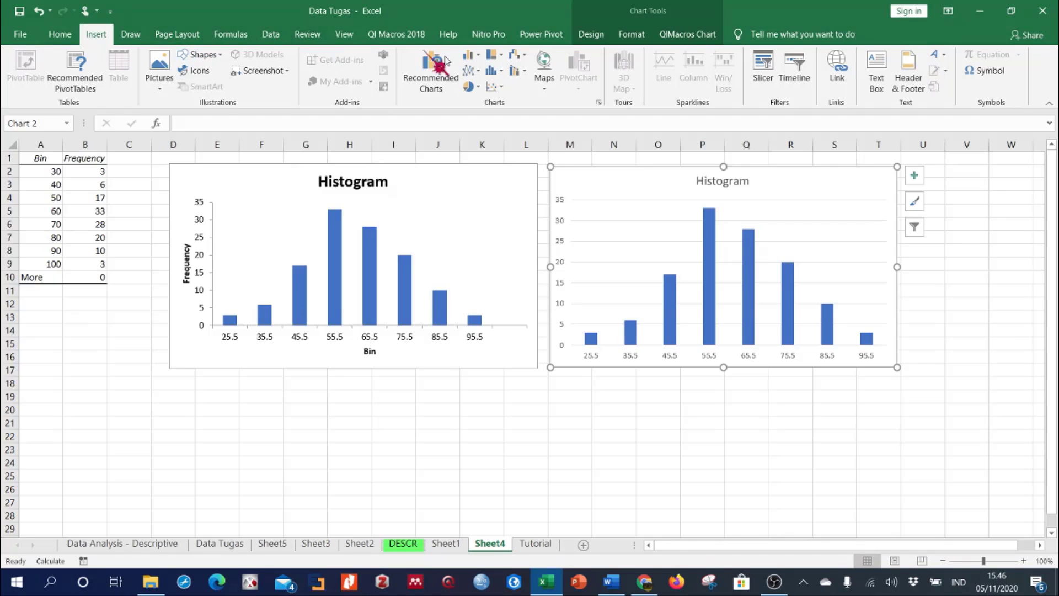
{"action": "left_click", "coordinate": [474, 56]}
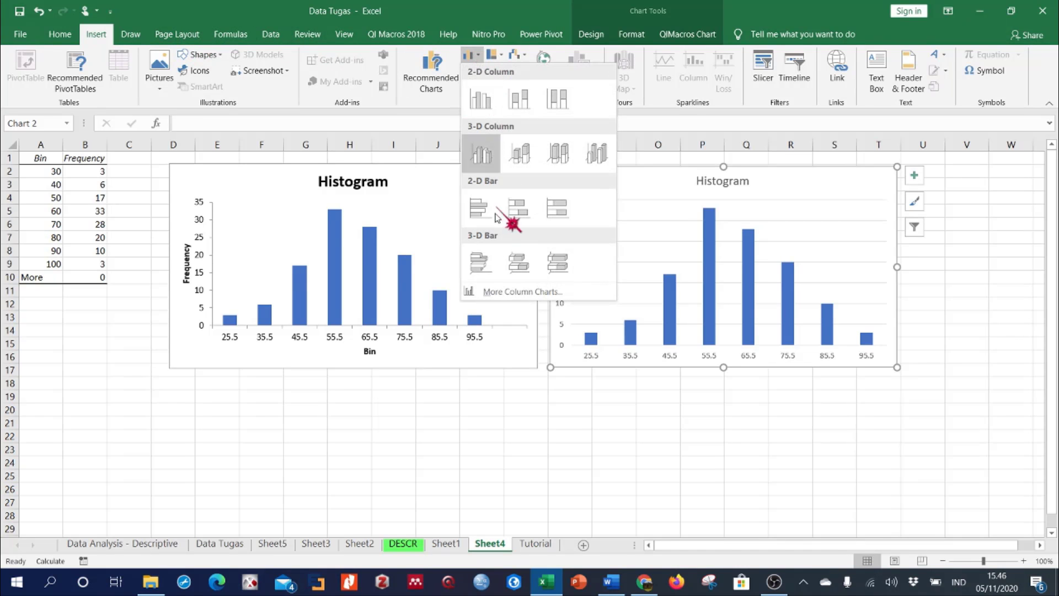
{"action": "left_click", "coordinate": [499, 291]}
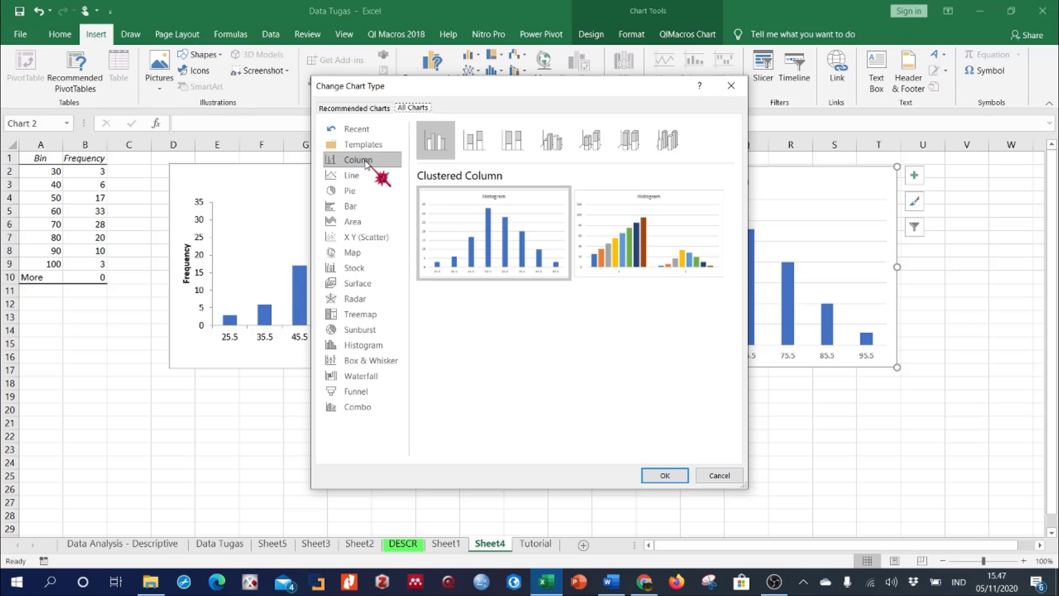
{"action": "left_click", "coordinate": [352, 347]}
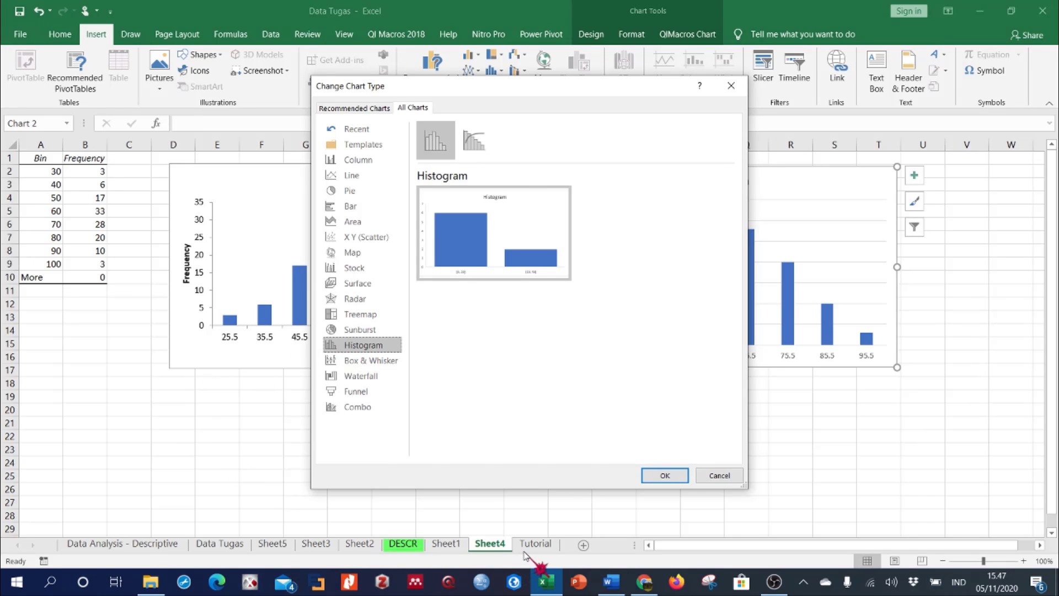
{"action": "left_click", "coordinate": [720, 476]}
{"action": "left_click", "coordinate": [535, 543]}
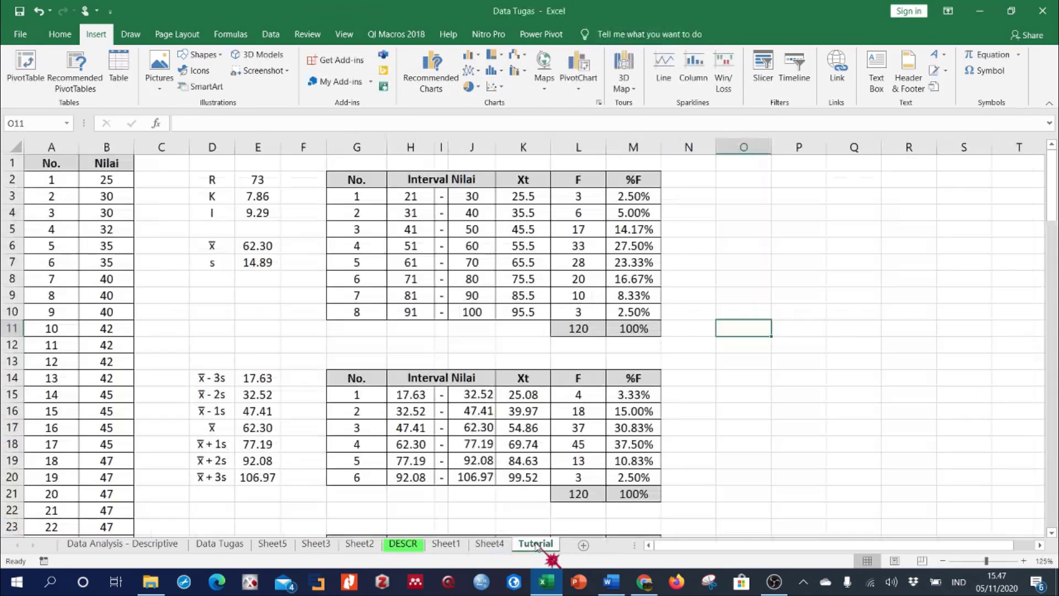
{"action": "left_click", "coordinate": [100, 179]}
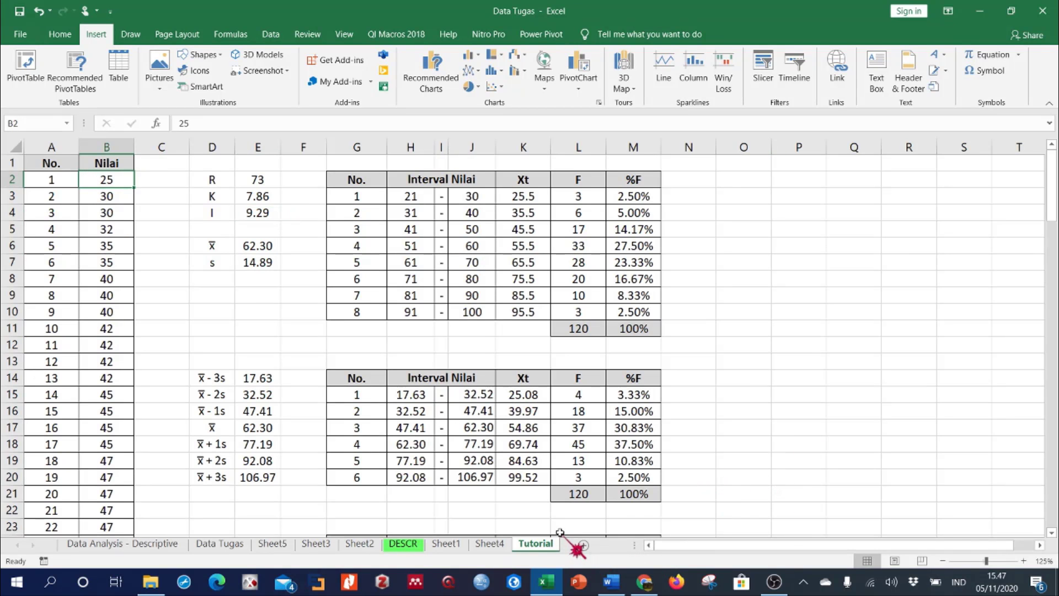
{"action": "scroll", "coordinate": [751, 413], "scroll_direction": "down", "scroll_amount": 15}
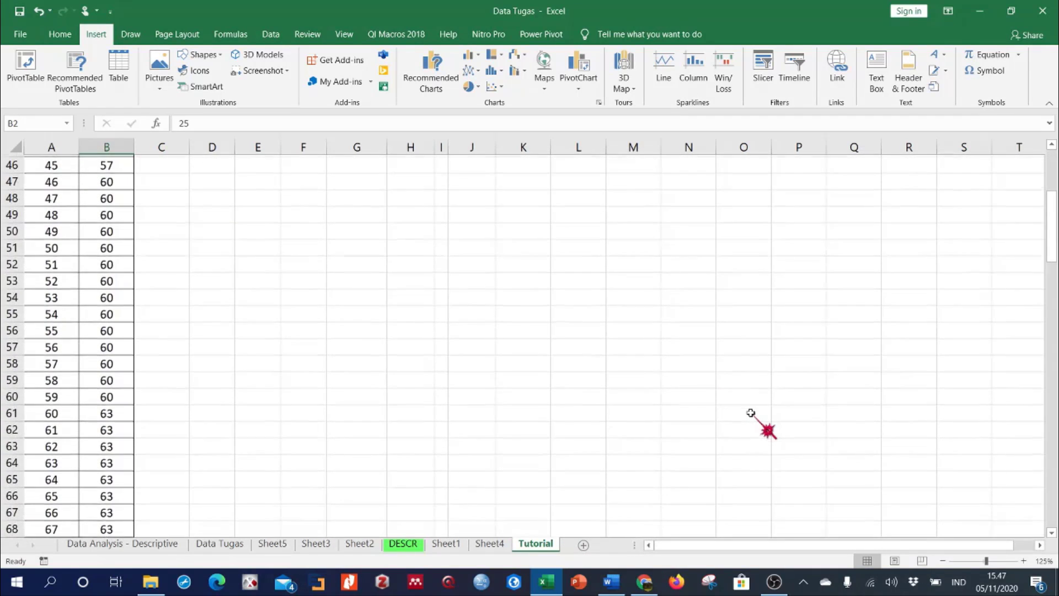
Move the Sheet1 histogram closer to its bin table so that it starts at column D
{"action": "left_click", "coordinate": [441, 544]}
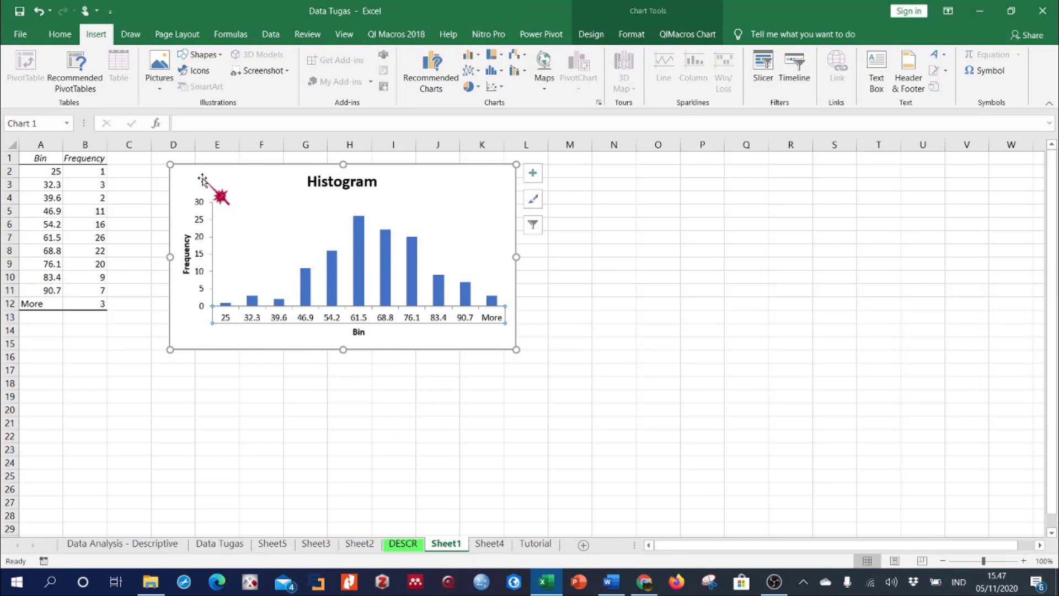
{"action": "left_click_drag", "start_coordinate": [193, 165], "coordinate": [173, 163]}
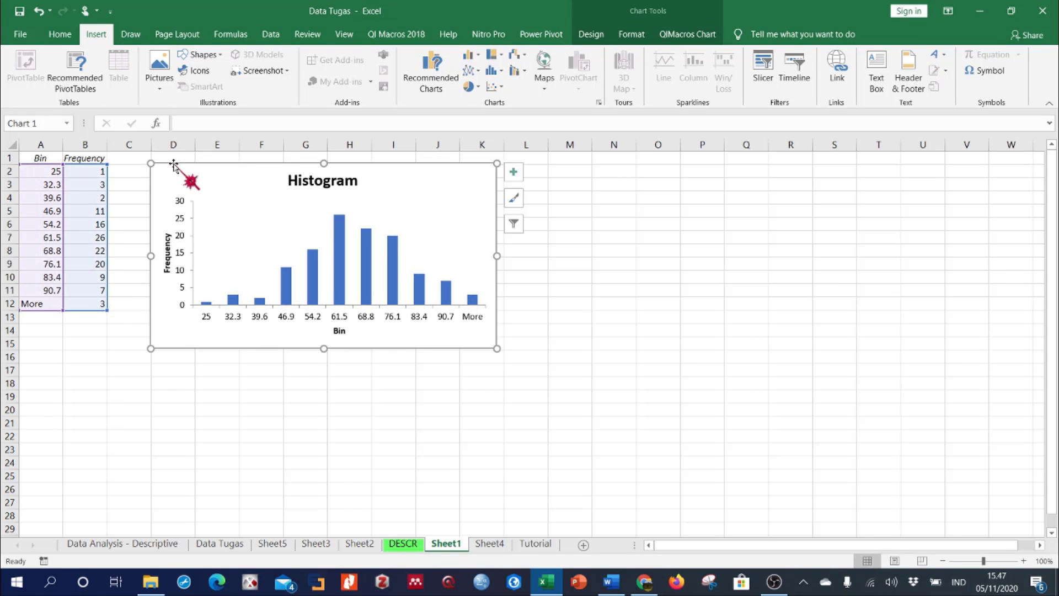